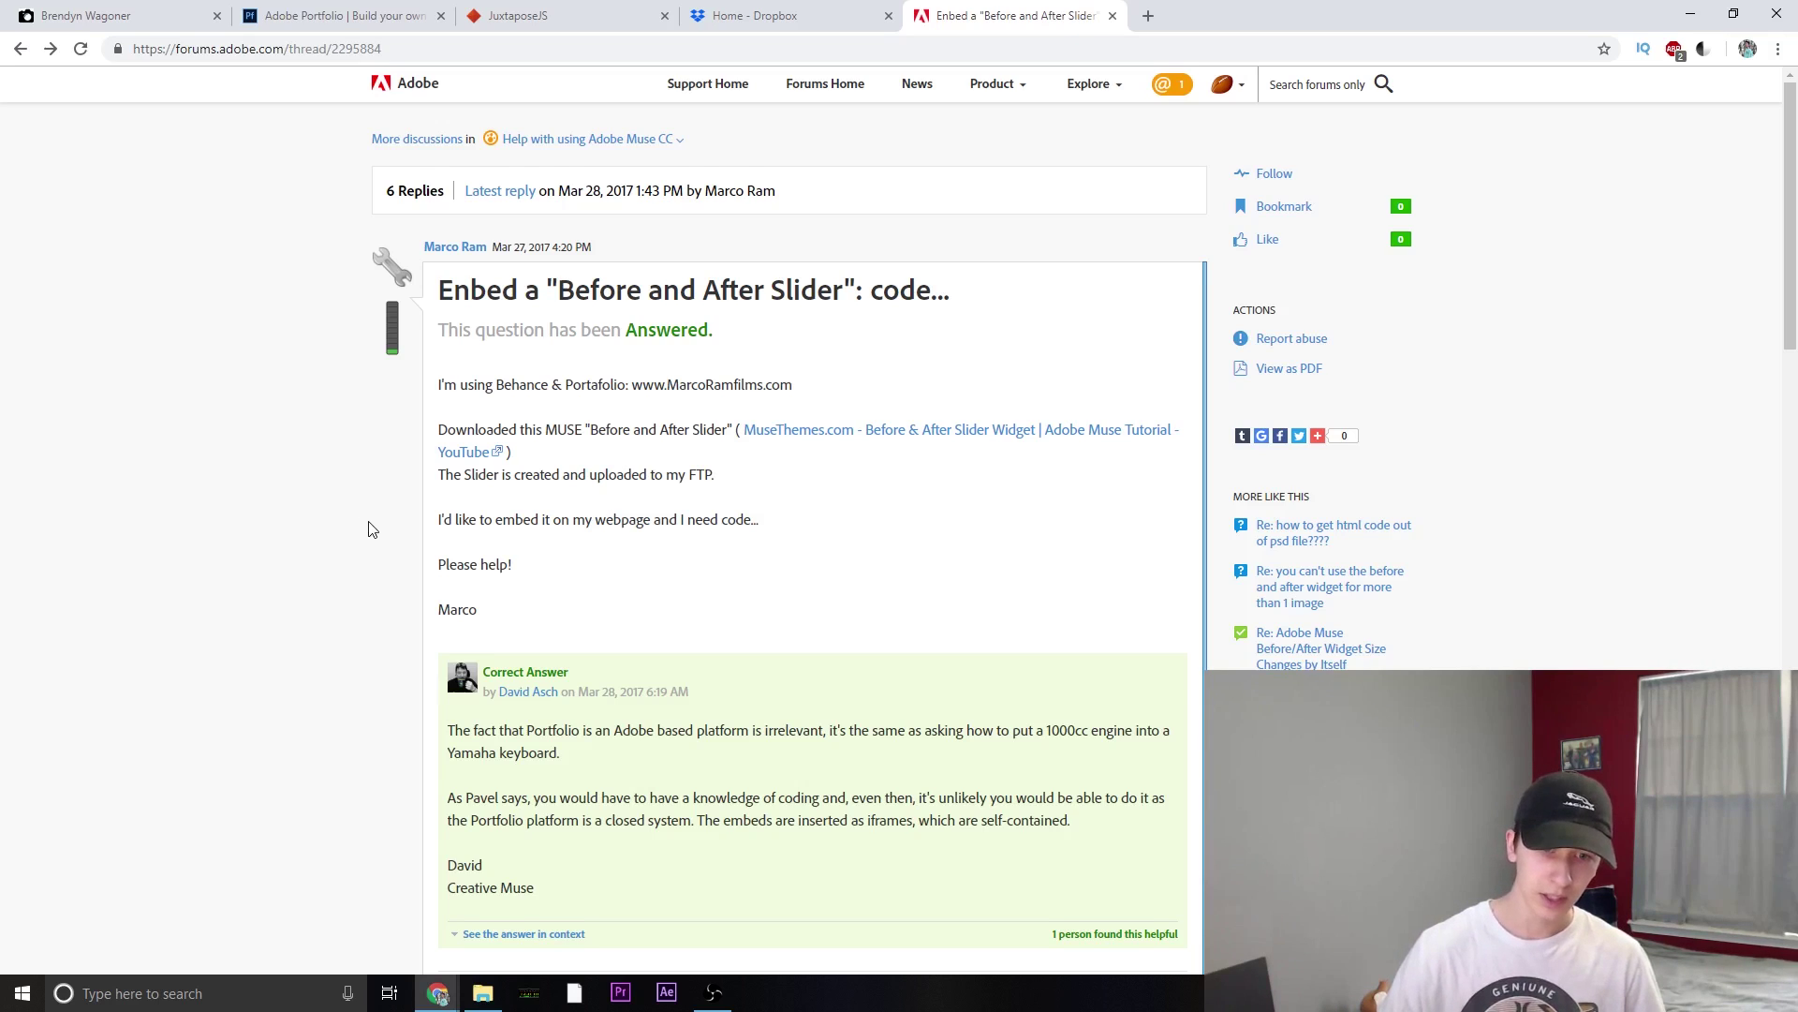
Step: Skim the Adobe Forums slider thread replies, then switch to the JuxtaposeJS page
{"action": "scroll", "coordinate": [368, 529], "scroll_direction": "down", "scroll_amount": 2}
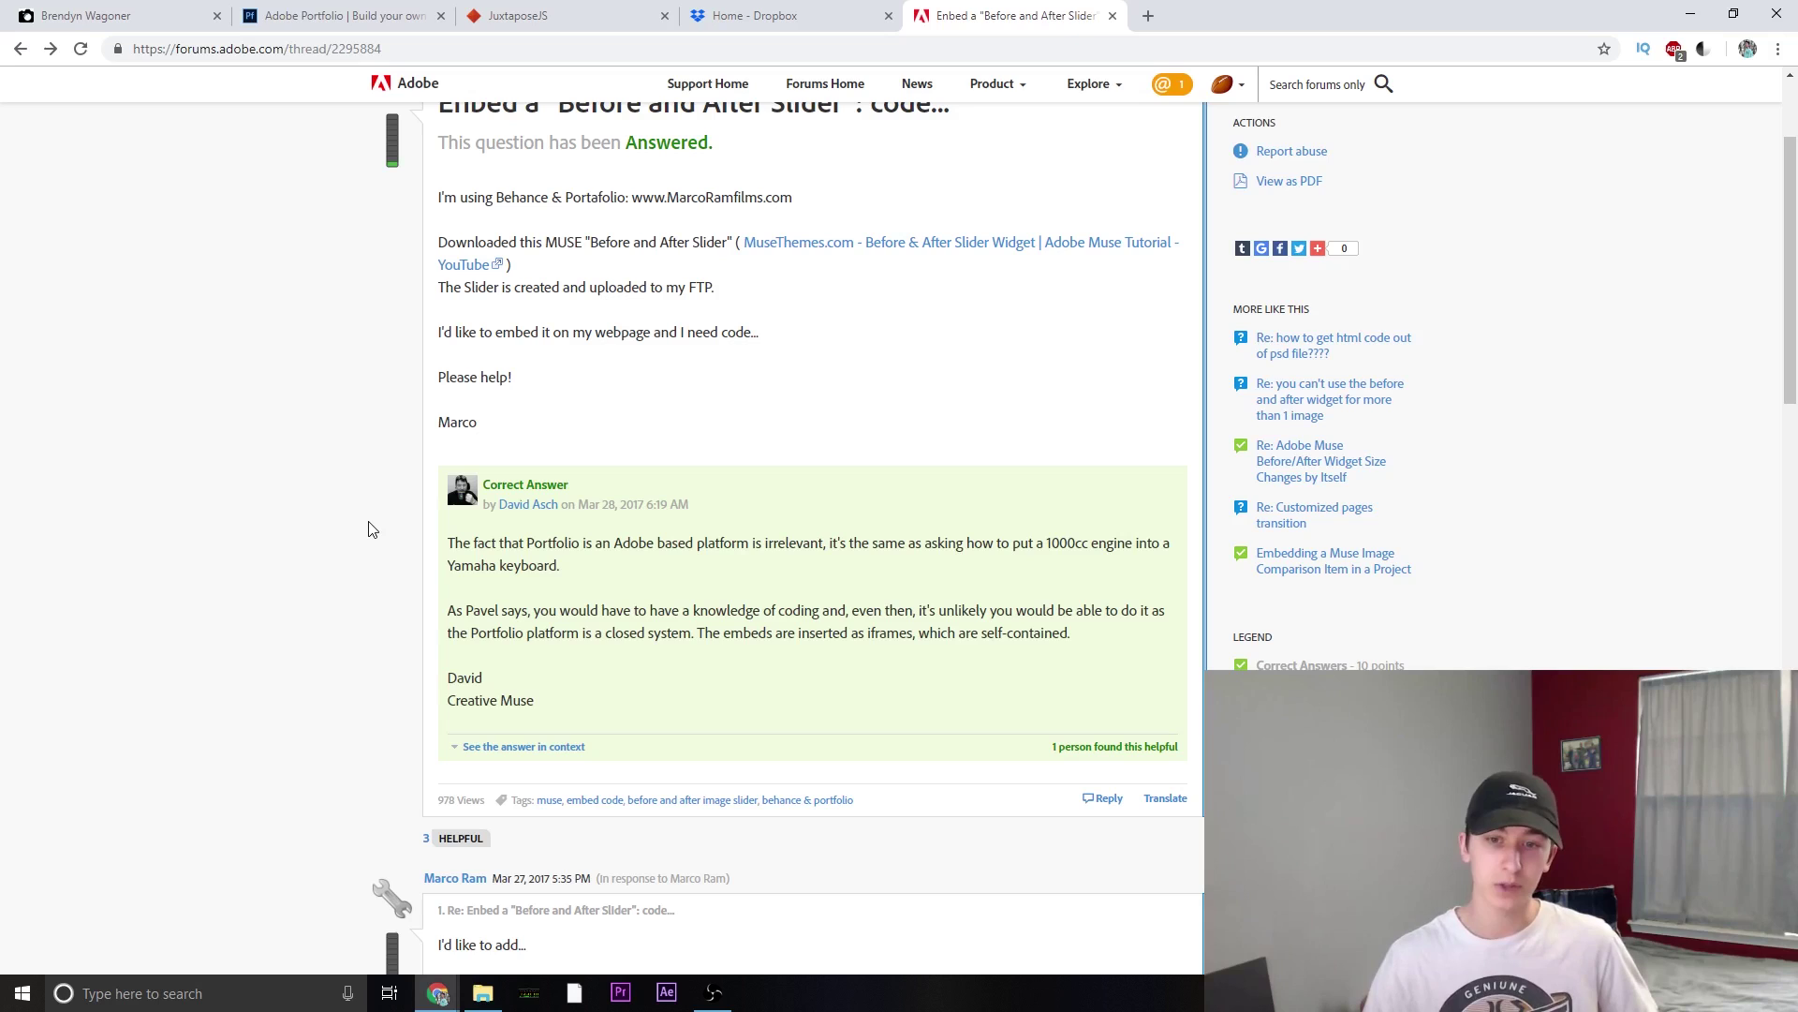
{"action": "scroll", "coordinate": [368, 529], "scroll_direction": "up", "scroll_amount": 2}
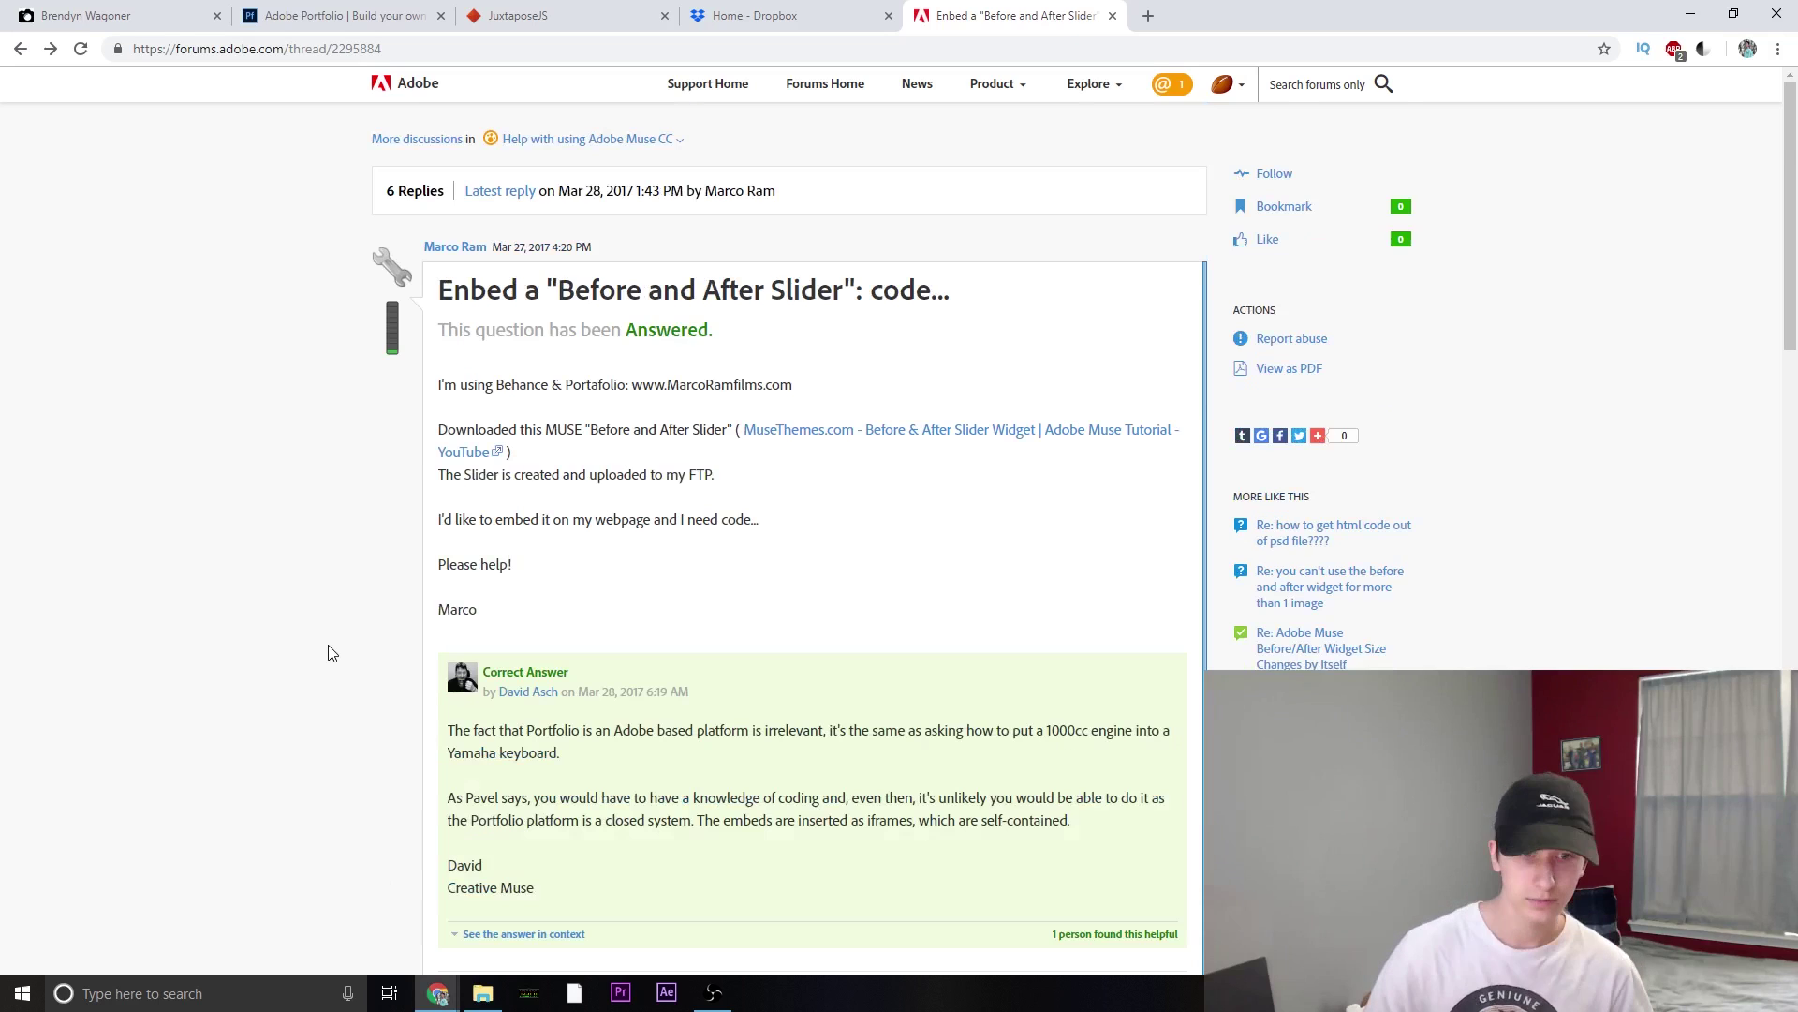
{"action": "scroll", "coordinate": [328, 653], "scroll_direction": "down", "scroll_amount": 12}
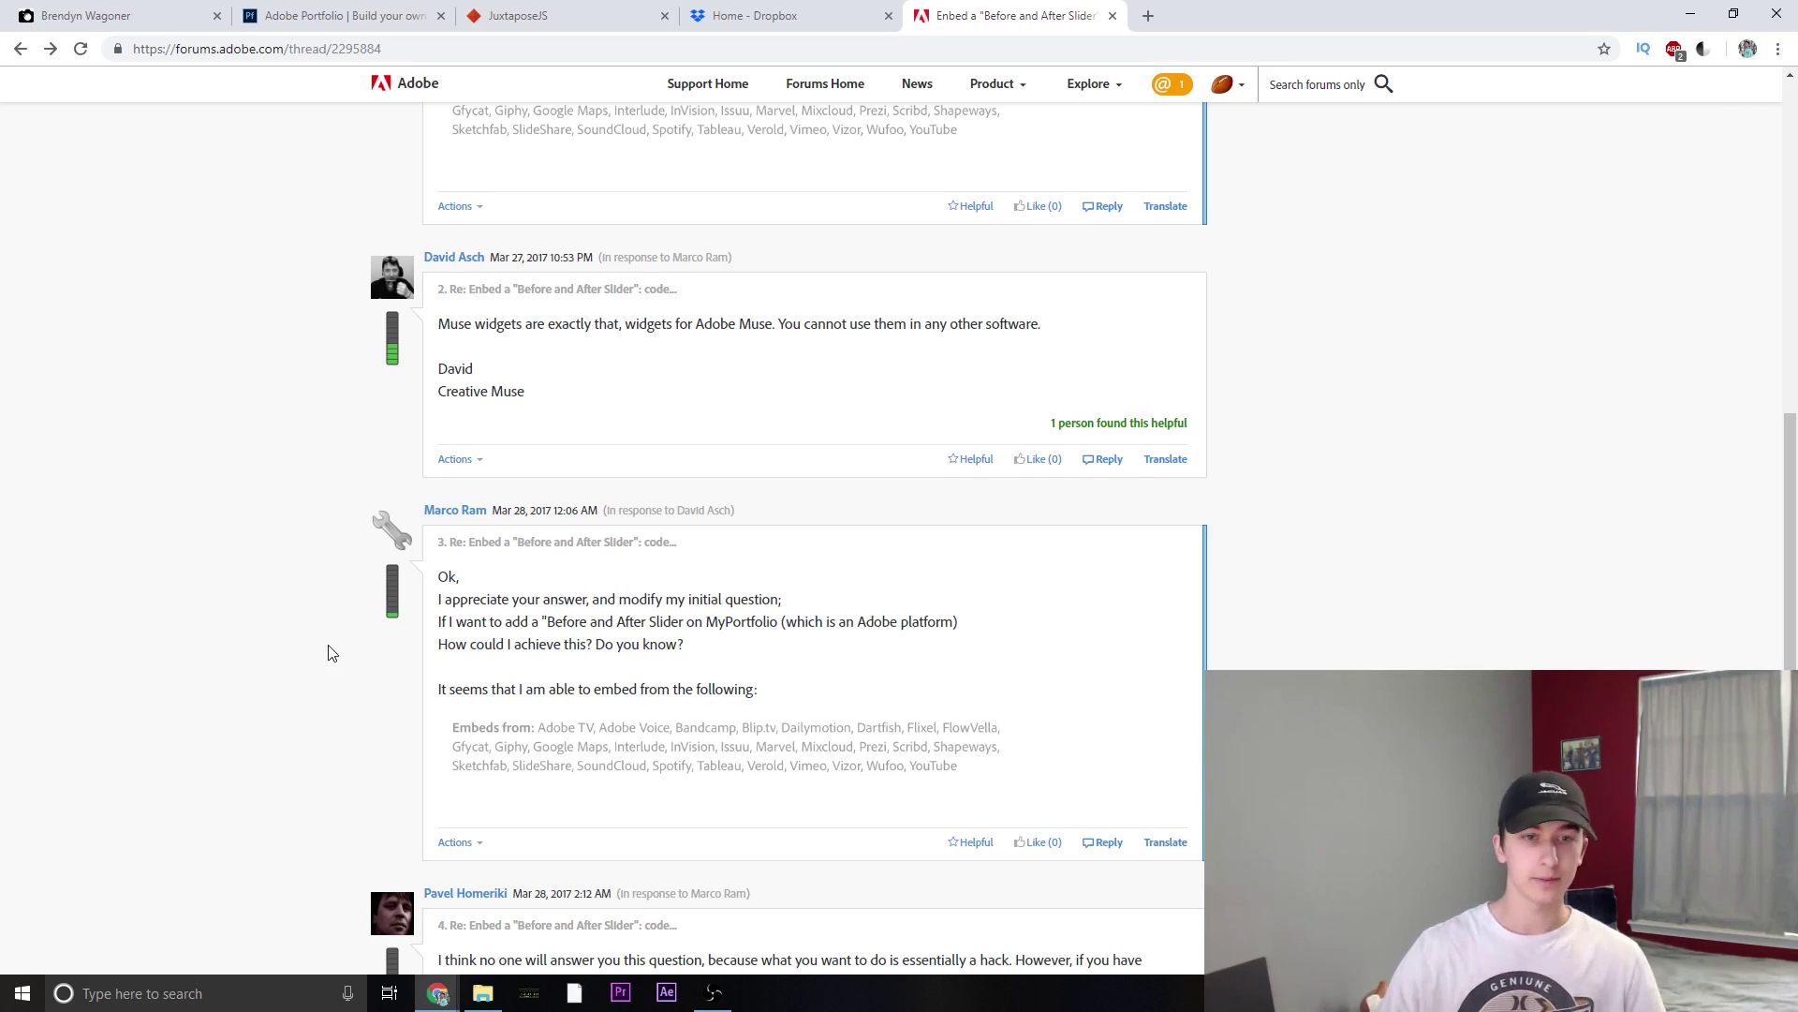
{"action": "scroll", "coordinate": [330, 653], "scroll_direction": "down", "scroll_amount": 4}
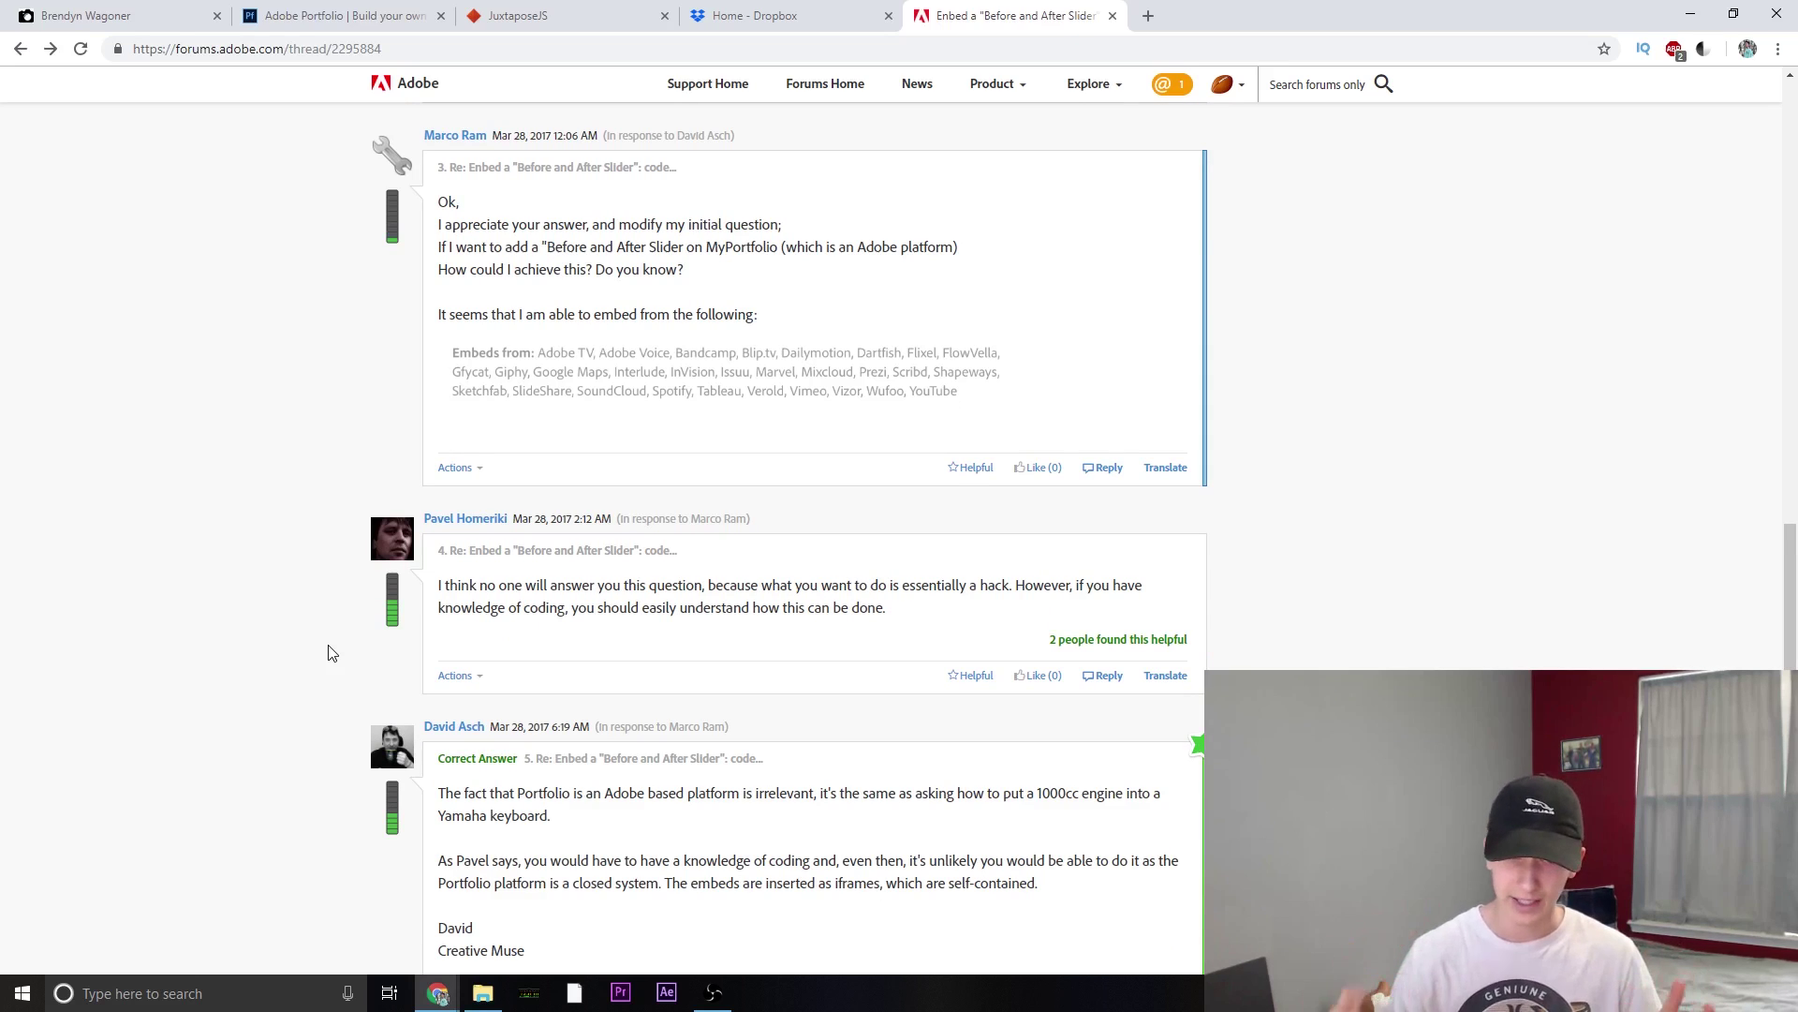
{"action": "scroll", "coordinate": [271, 442], "scroll_direction": "up", "scroll_amount": 15}
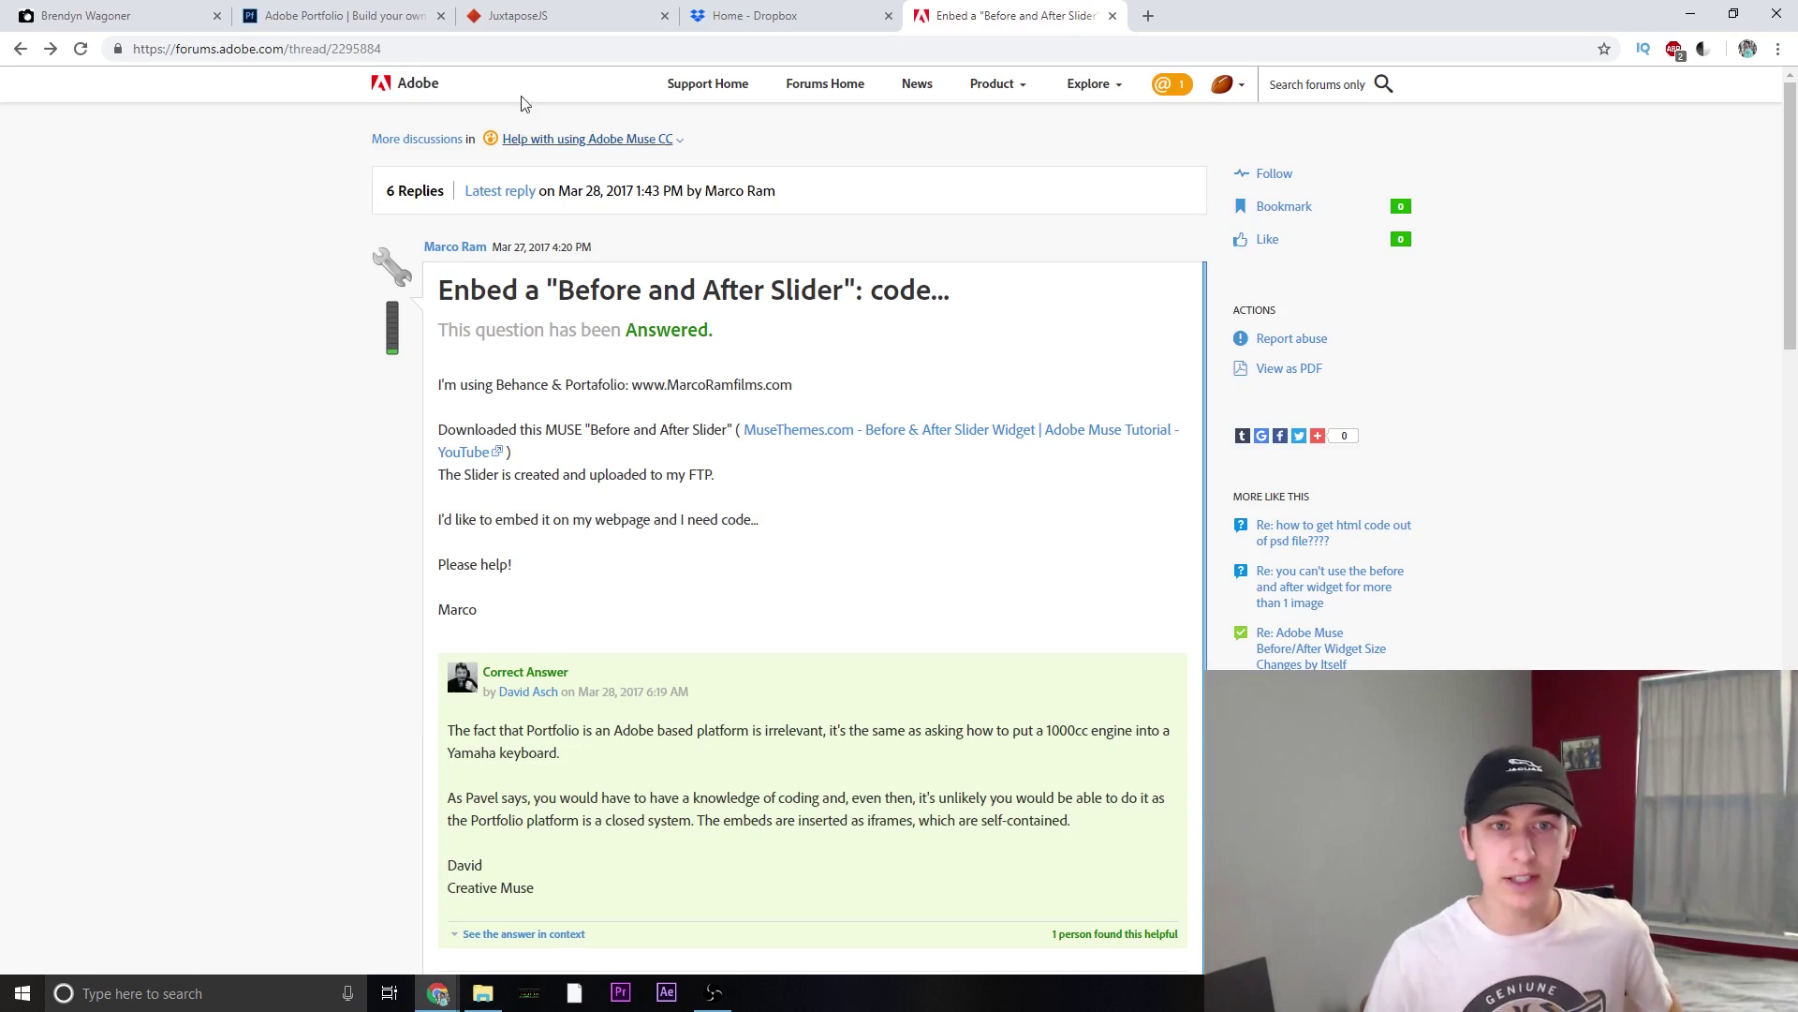
{"action": "left_click", "coordinate": [578, 7]}
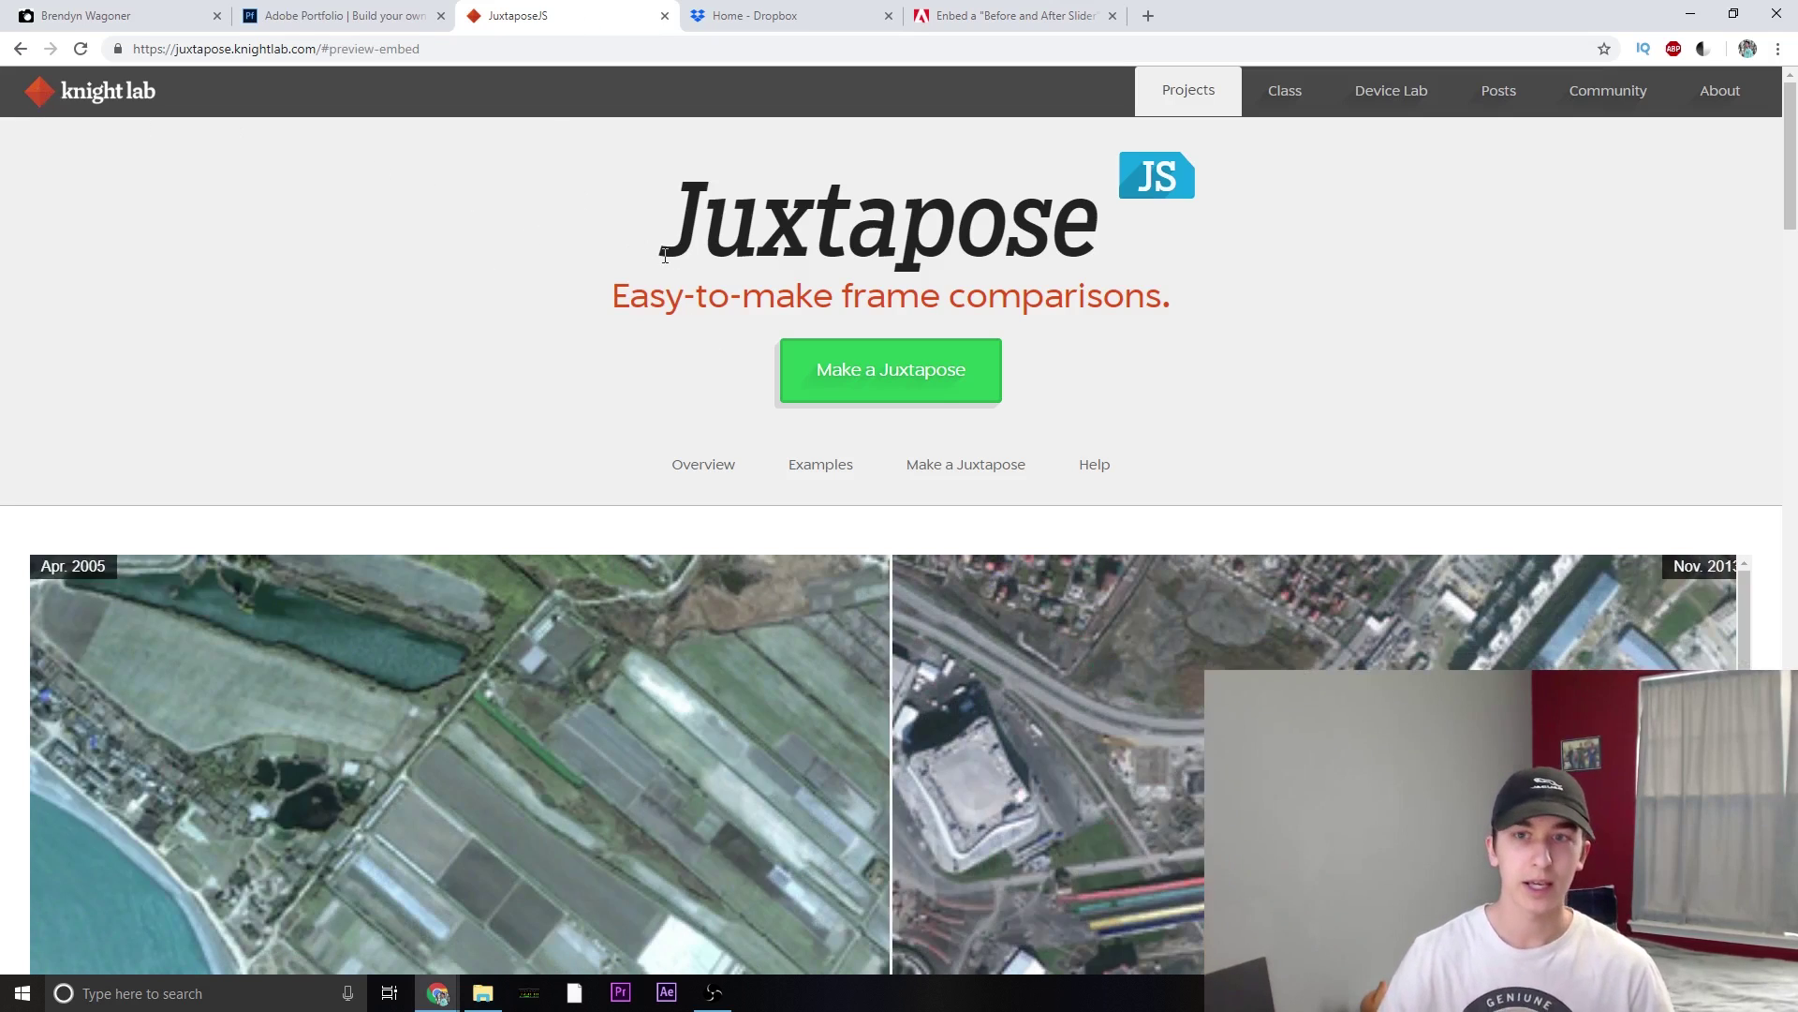
Step: Start a new Juxtapose and set the left image to _DSC0088.JPG from Dropbox
{"action": "left_click", "coordinate": [874, 372]}
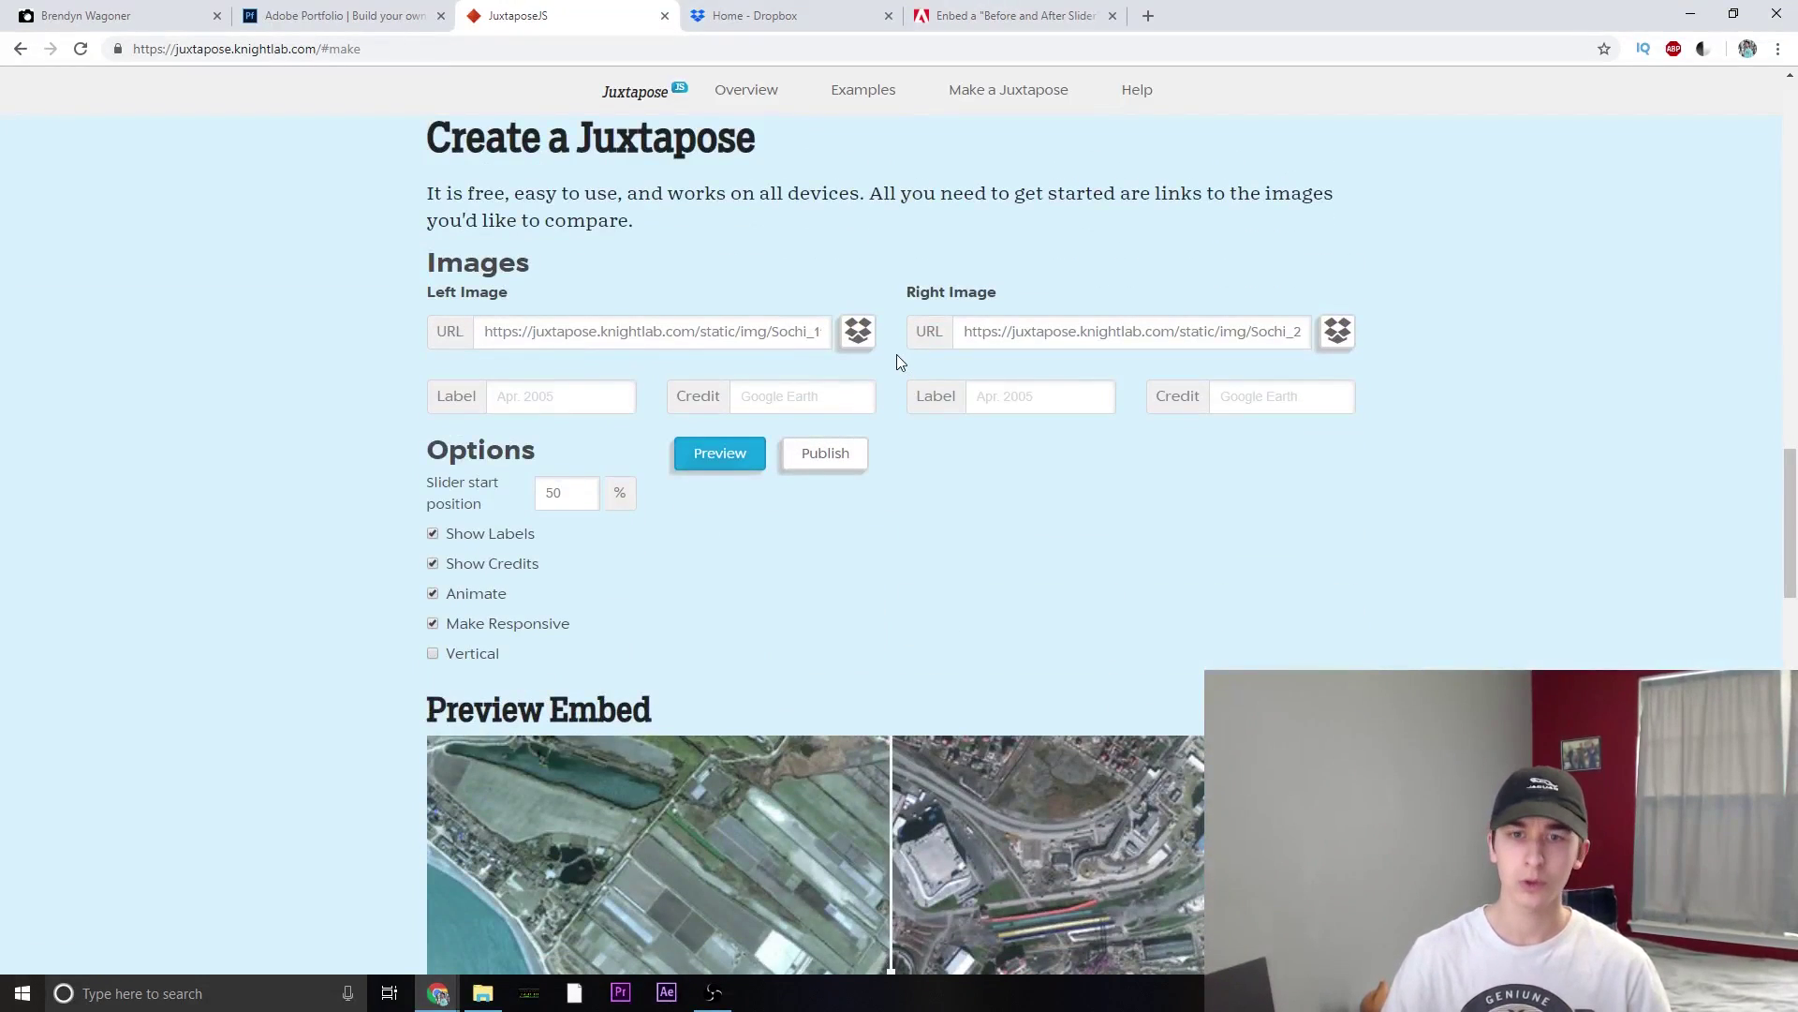
{"action": "left_click", "coordinate": [706, 341]}
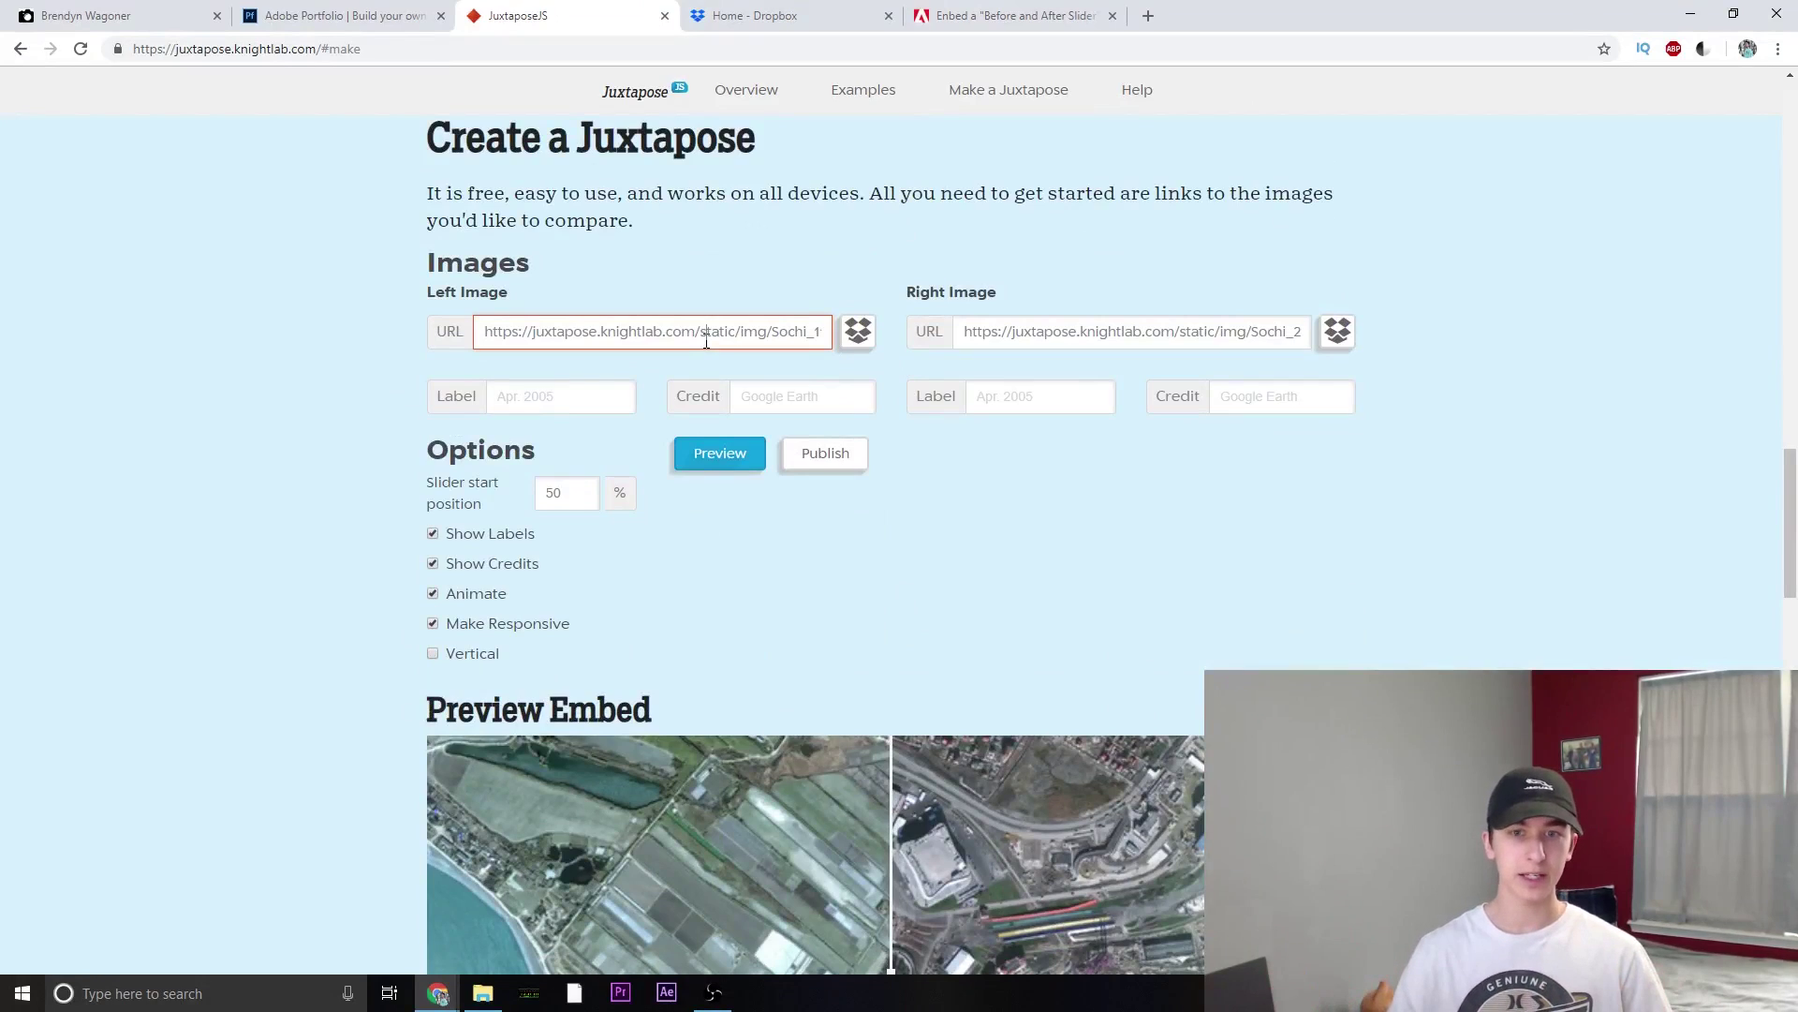
{"action": "left_click", "coordinate": [859, 333]}
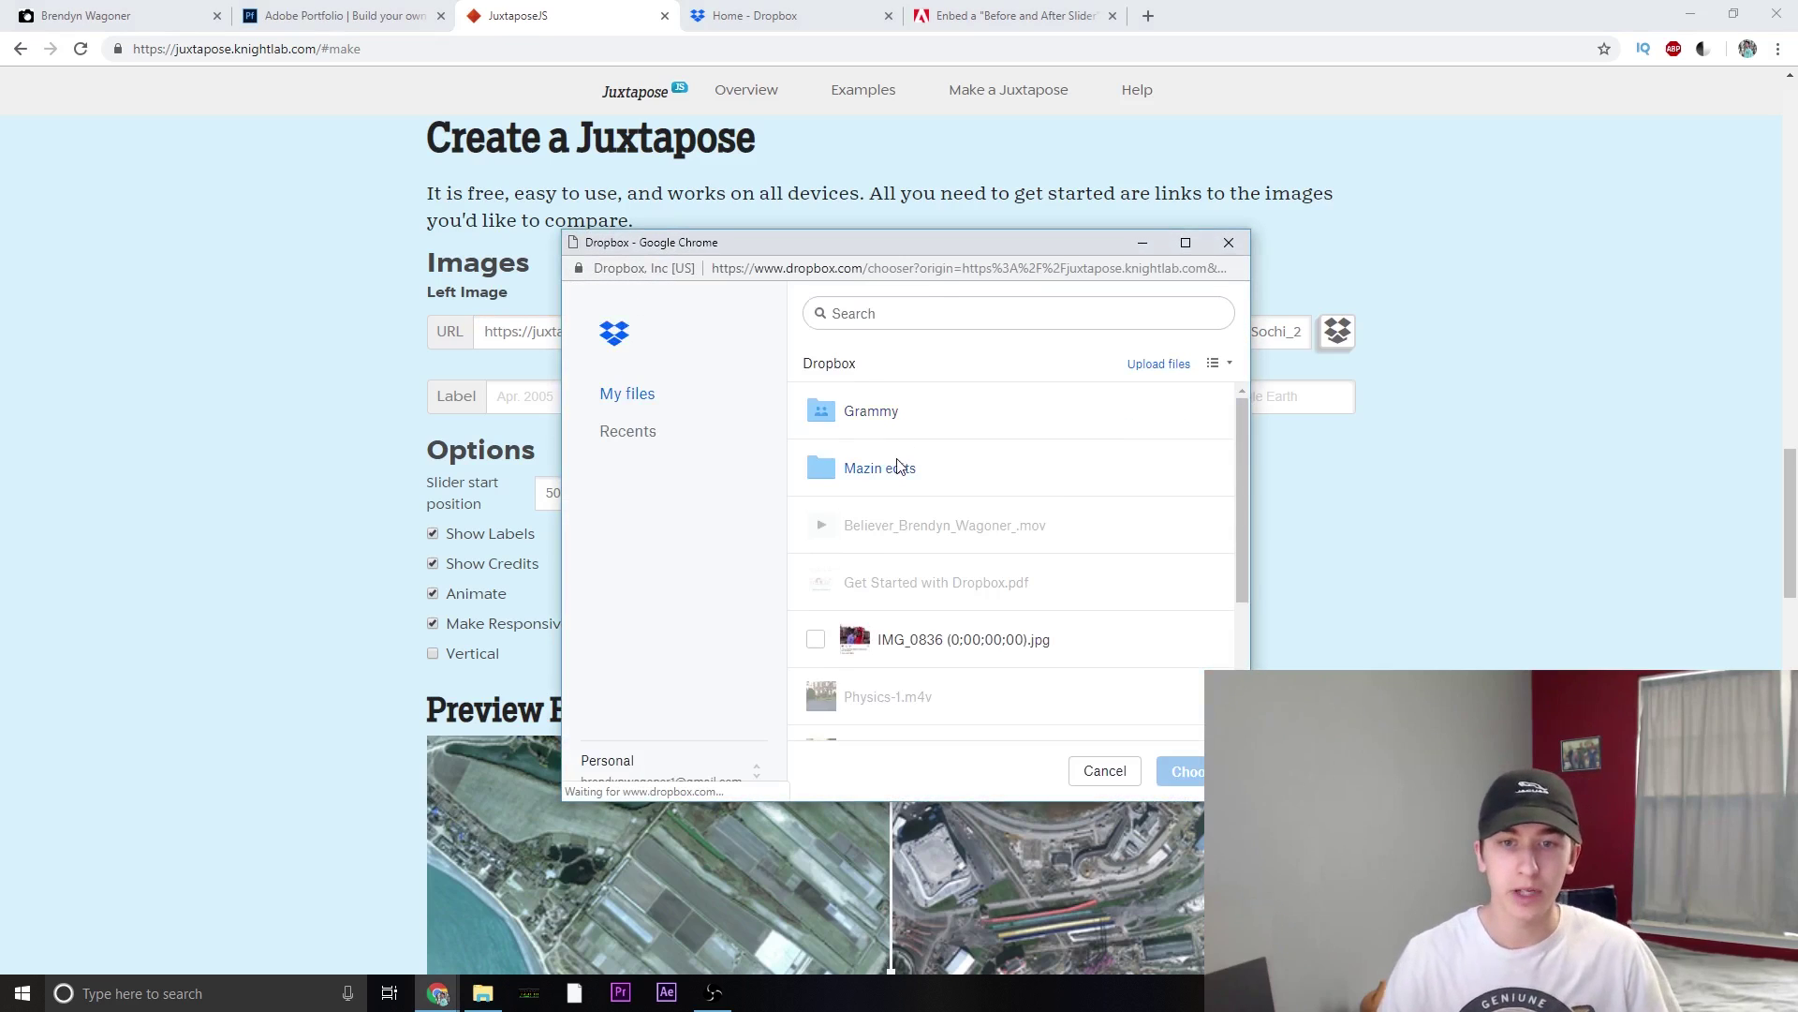
{"action": "left_click", "coordinate": [896, 468]}
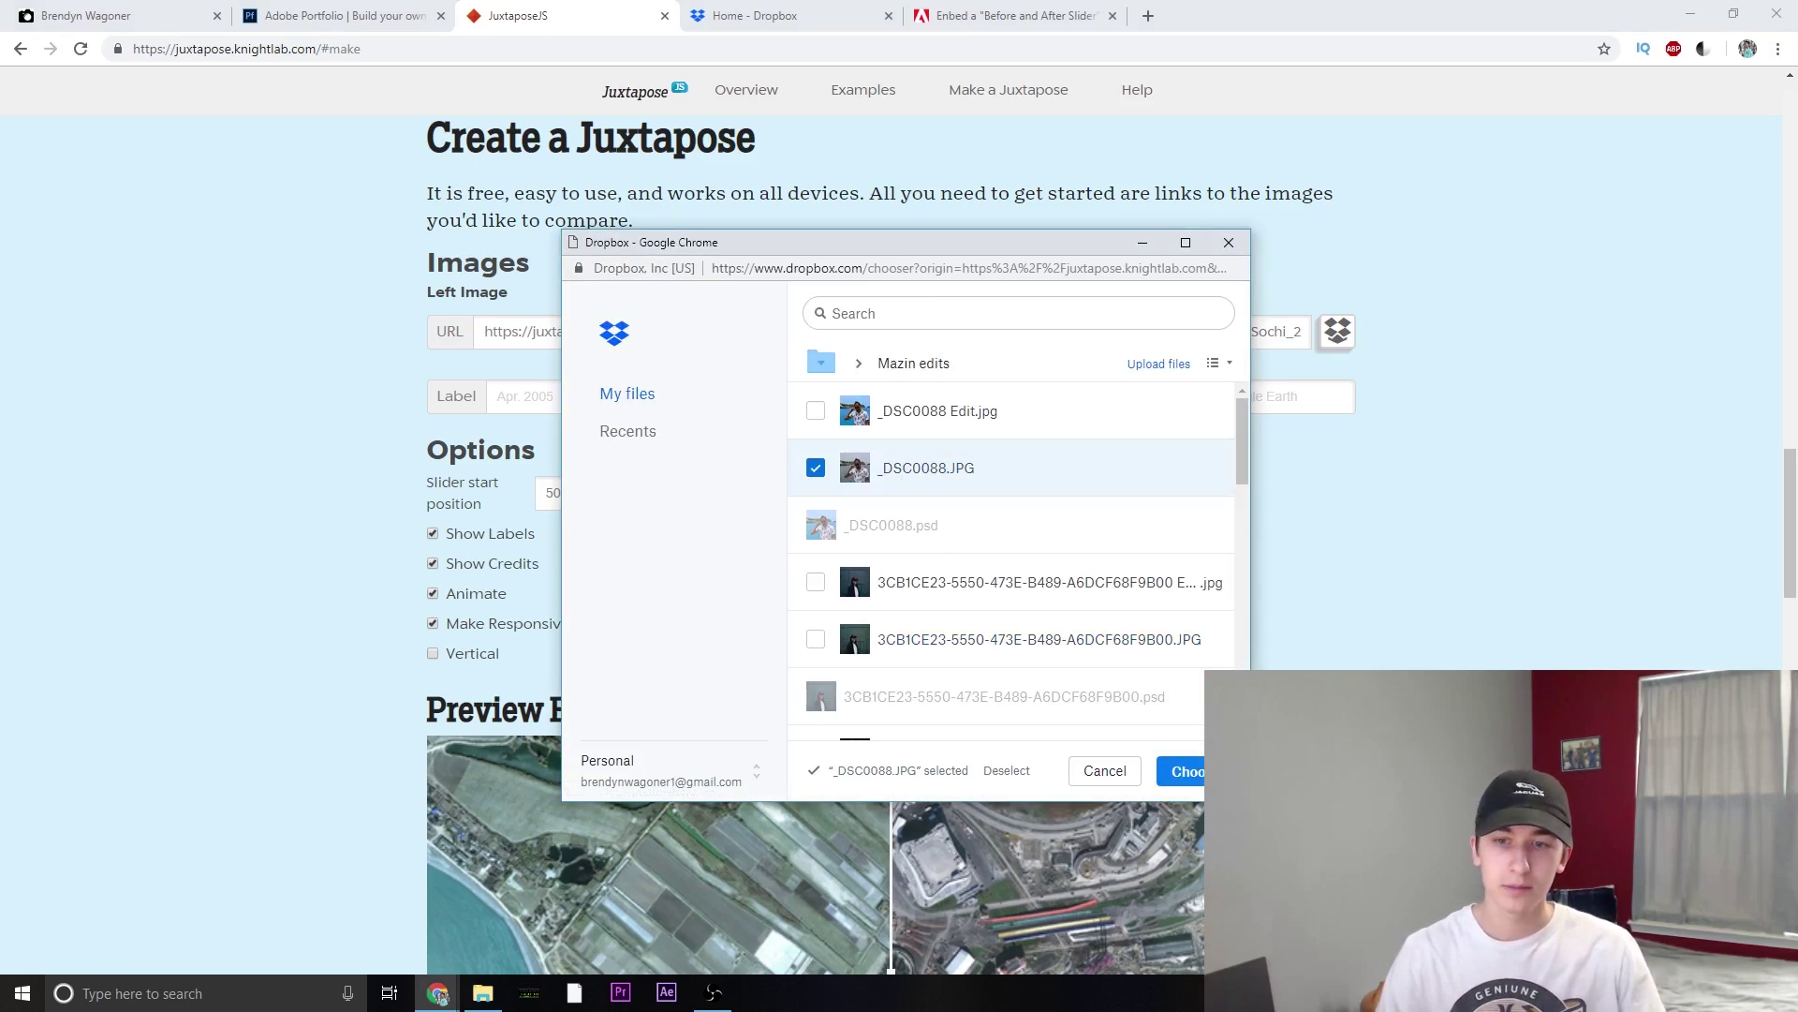
{"action": "left_click", "coordinate": [1182, 770]}
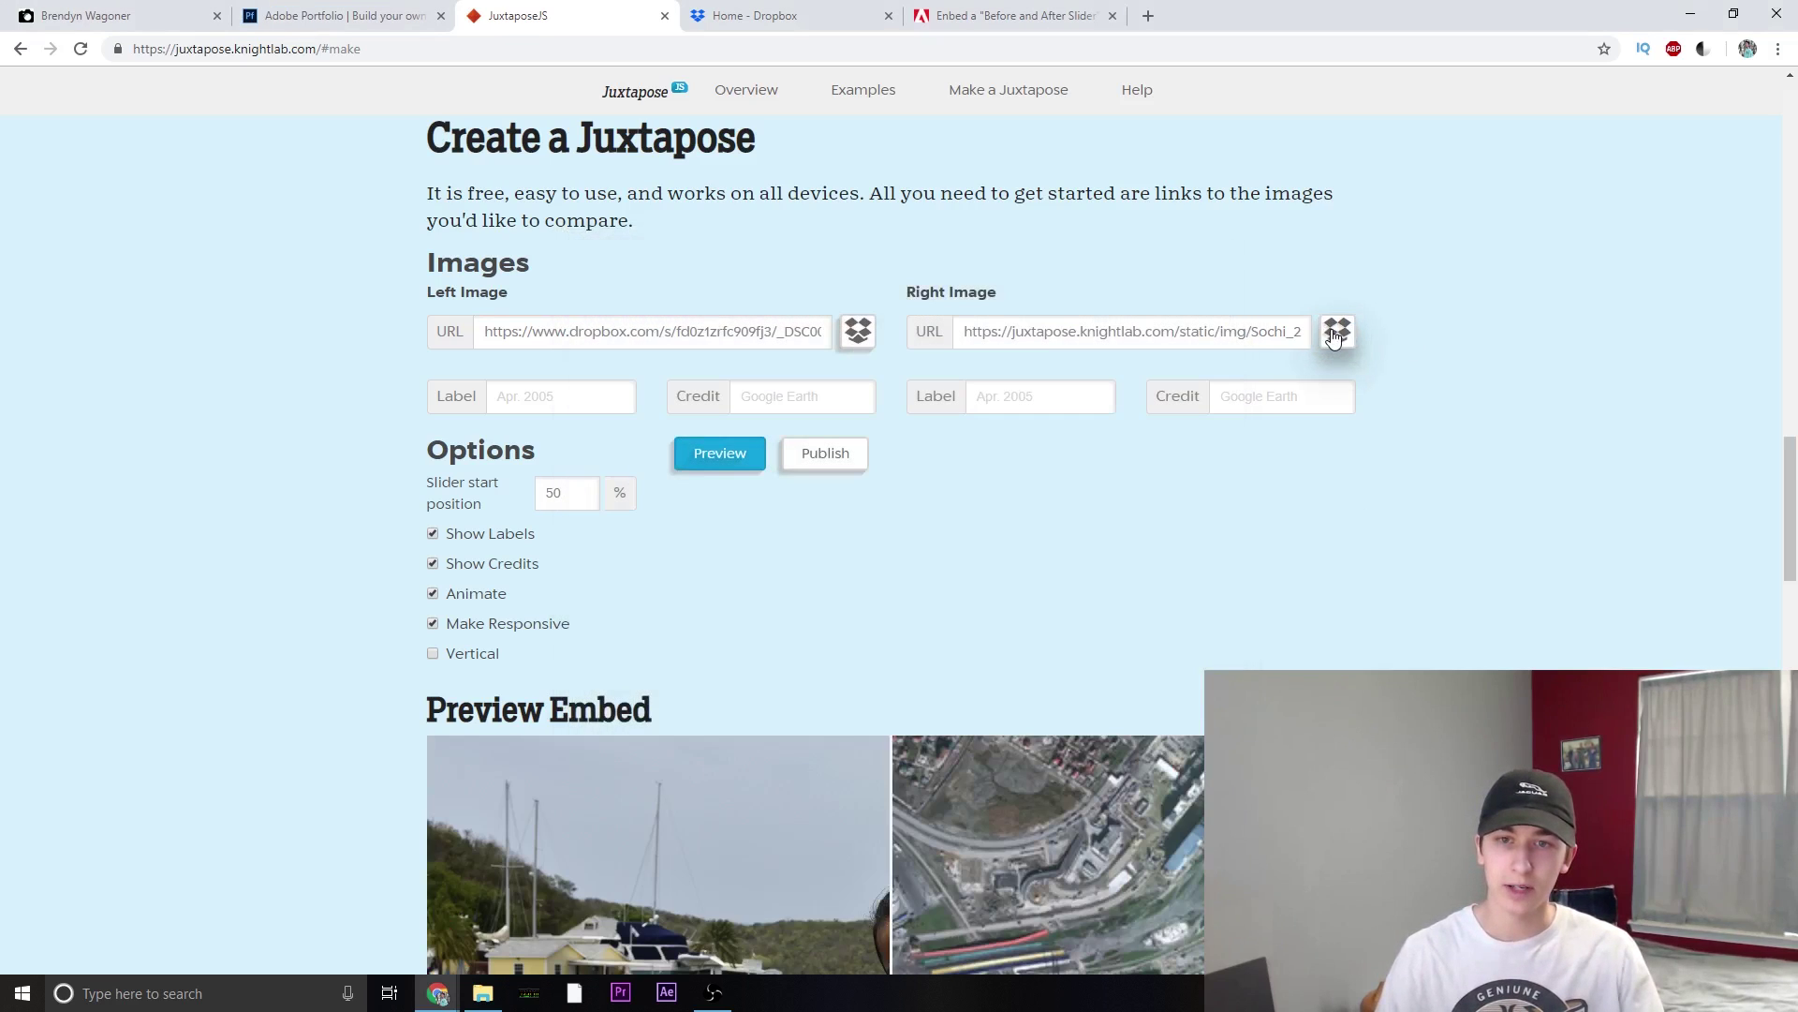
Step: Set the right image to _DSC0088 Edit.jpg from Dropbox
{"action": "left_click", "coordinate": [1337, 331]}
{"action": "left_click", "coordinate": [901, 467]}
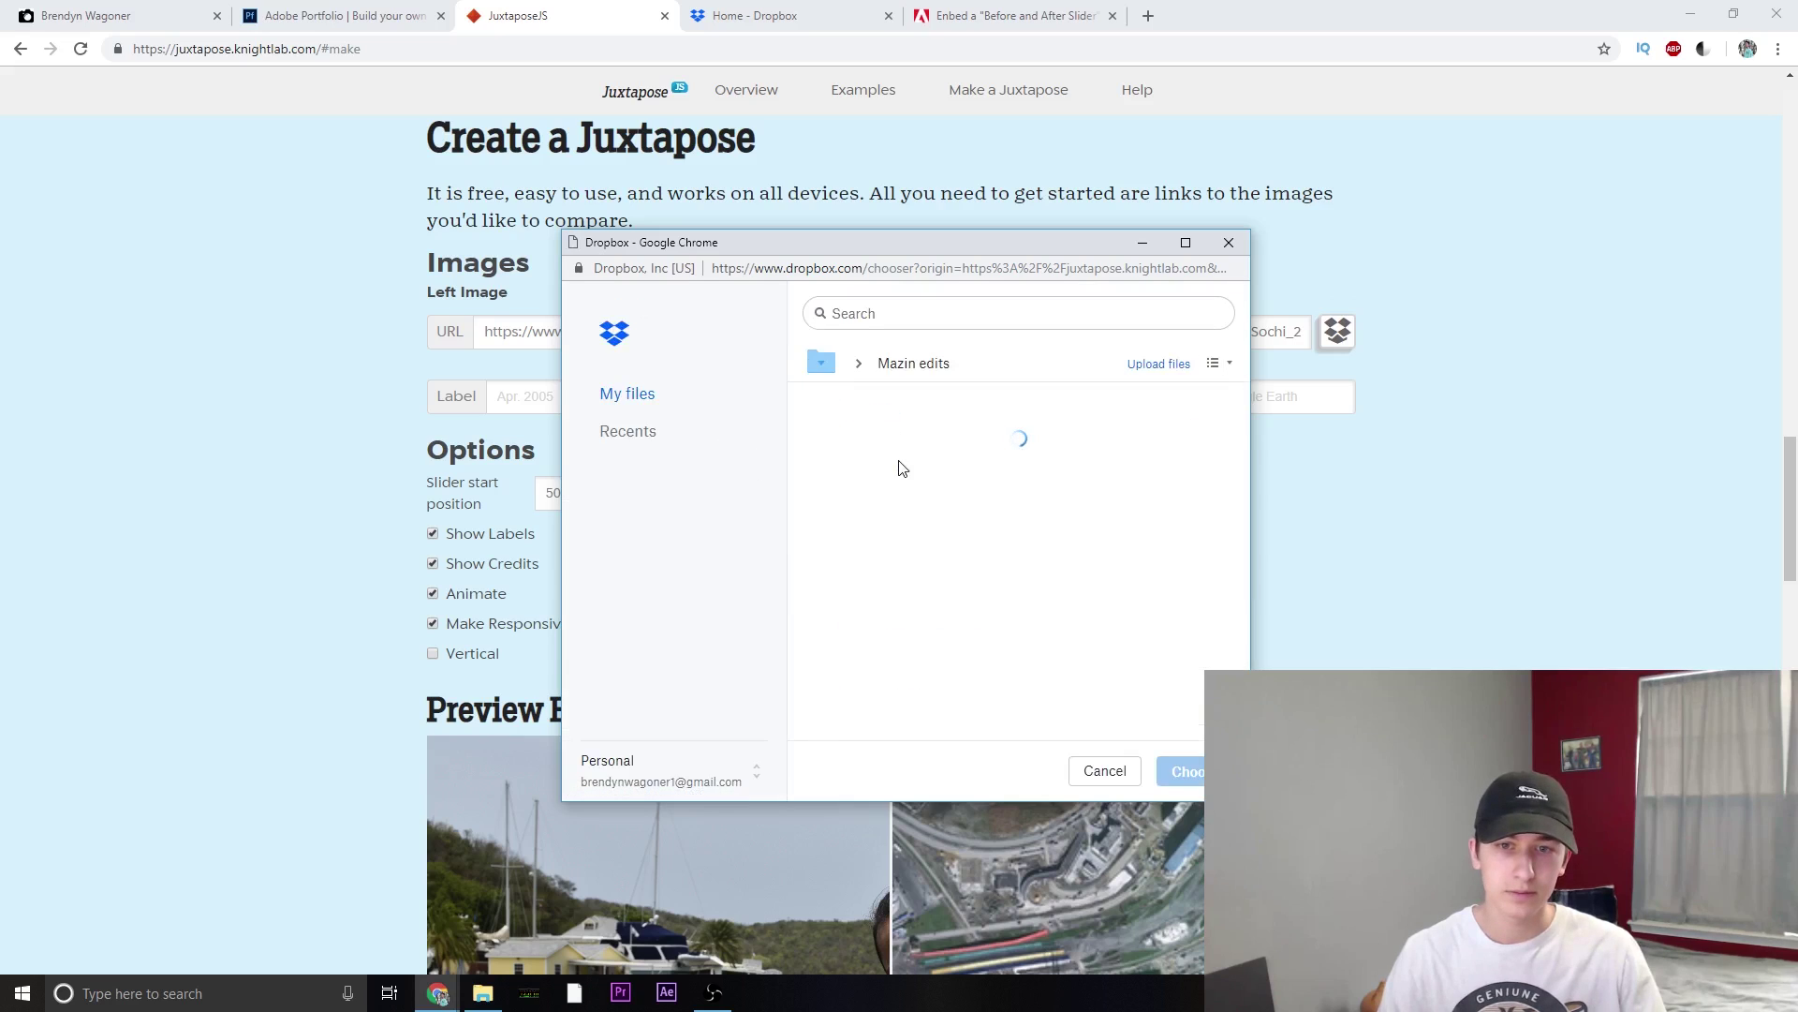
{"action": "left_click", "coordinate": [923, 414]}
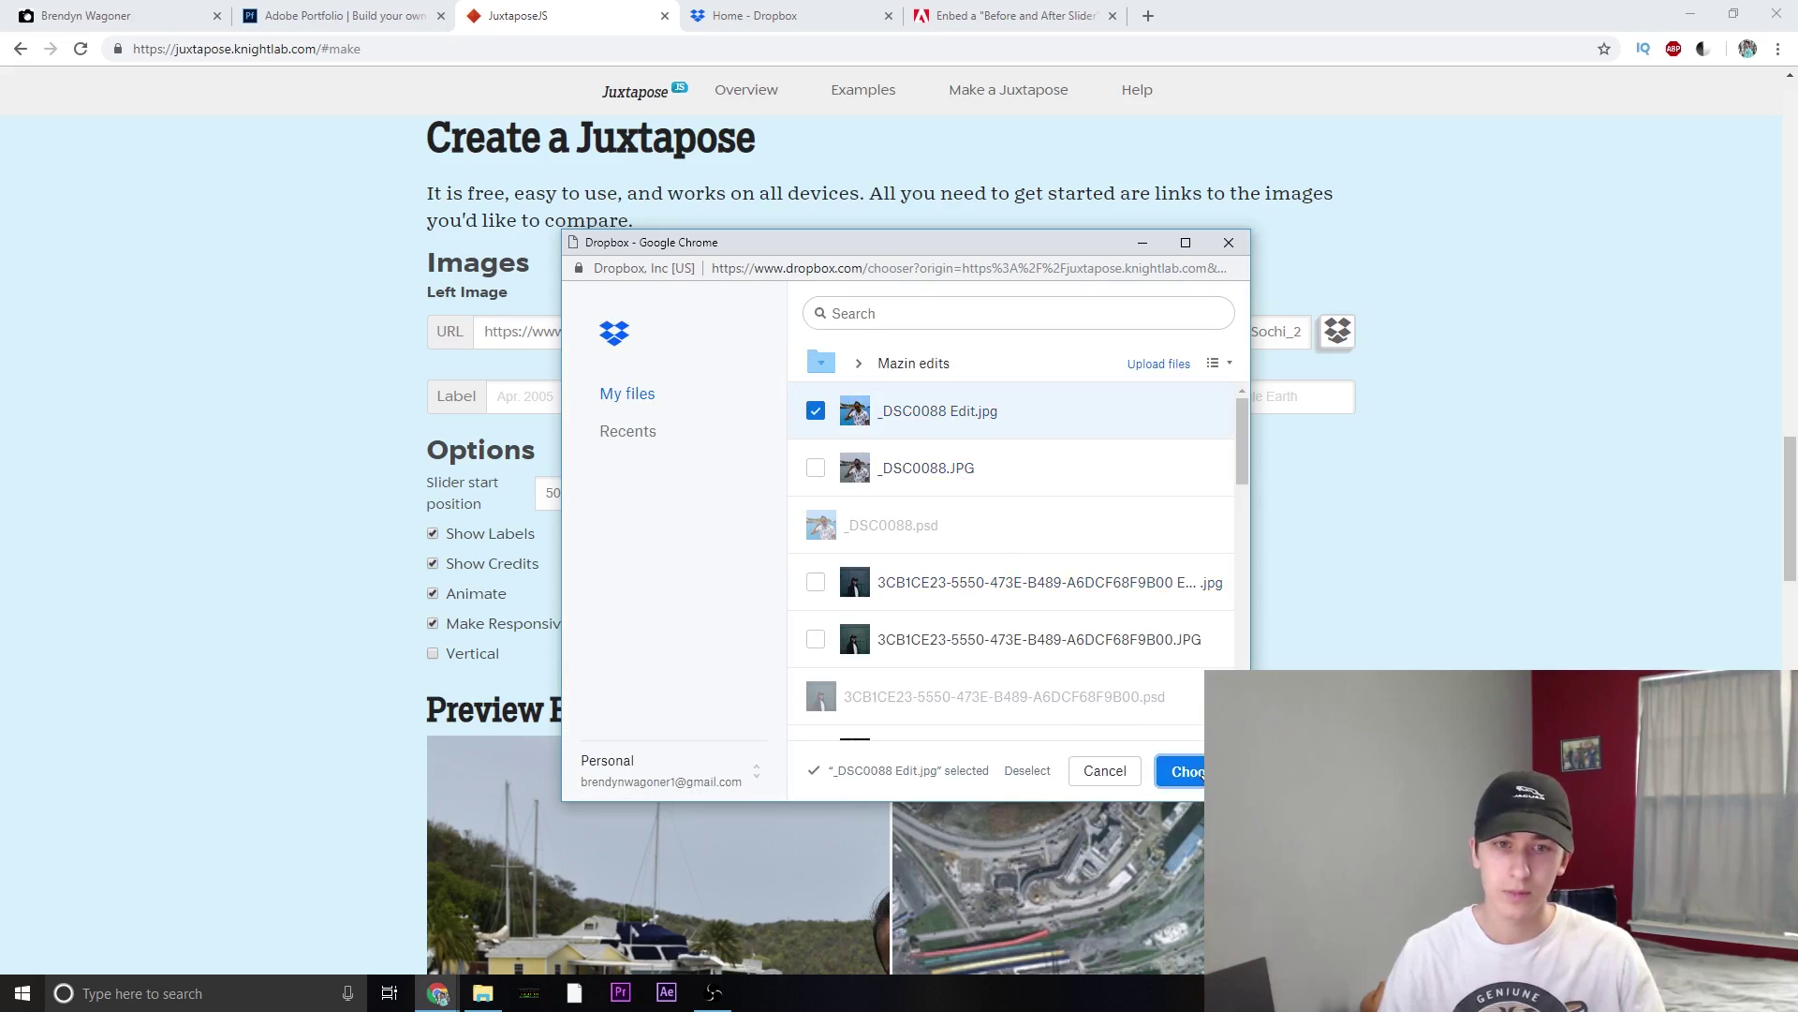
{"action": "left_click", "coordinate": [1182, 770]}
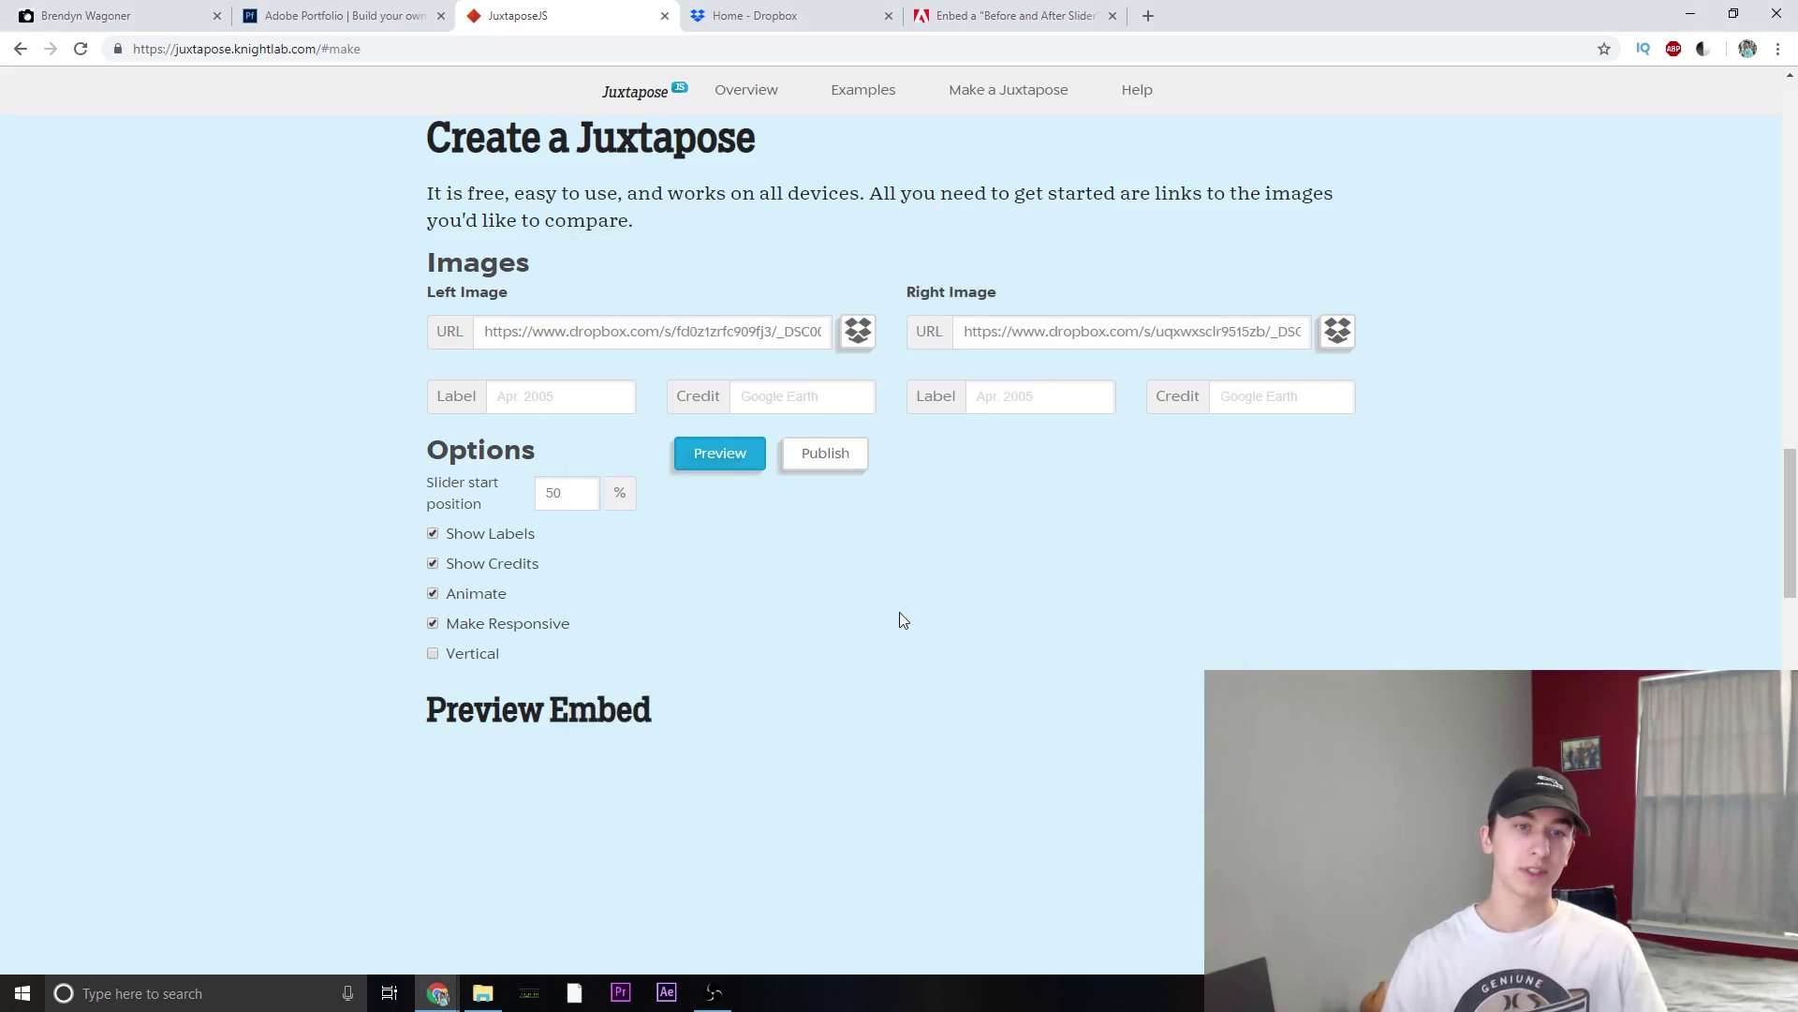
Step: Enter 'Before' and 'After' as the left and right image labels, leaving Show Labels checked
{"action": "left_click", "coordinate": [563, 403]}
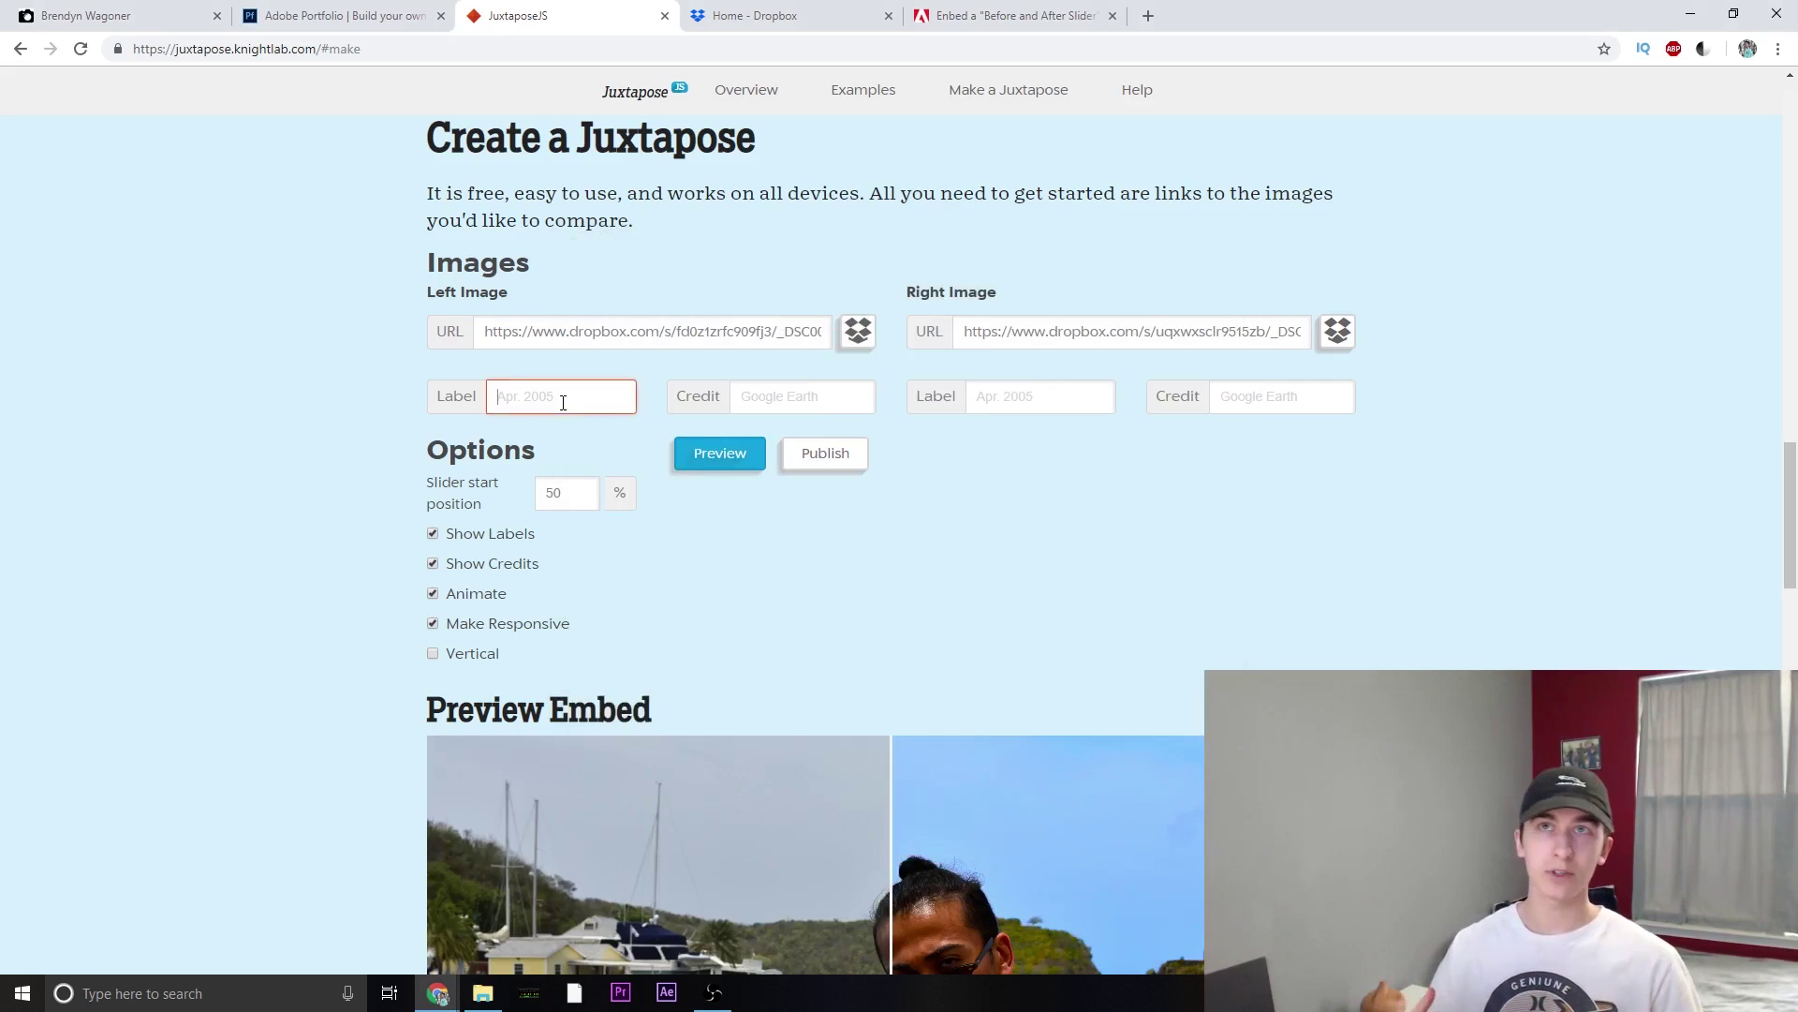
{"action": "type", "text": "Before"}
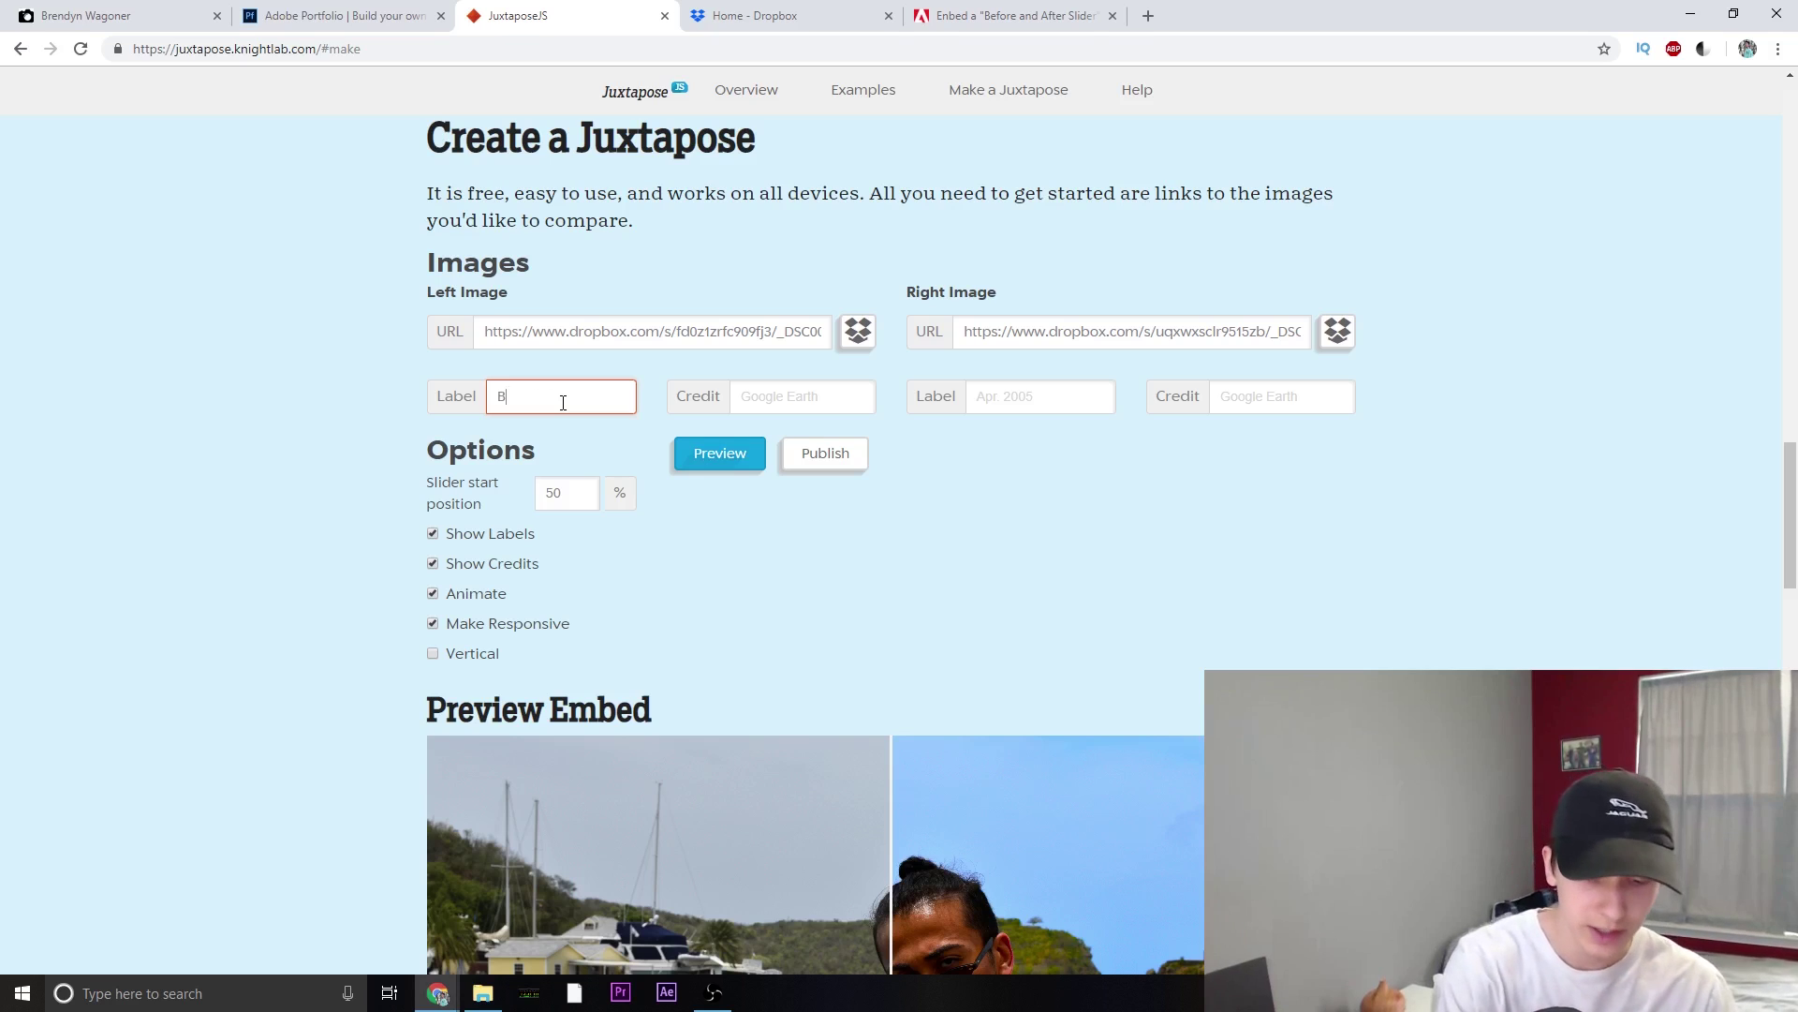
{"action": "left_click", "coordinate": [1062, 400]}
{"action": "type", "text": "After"}
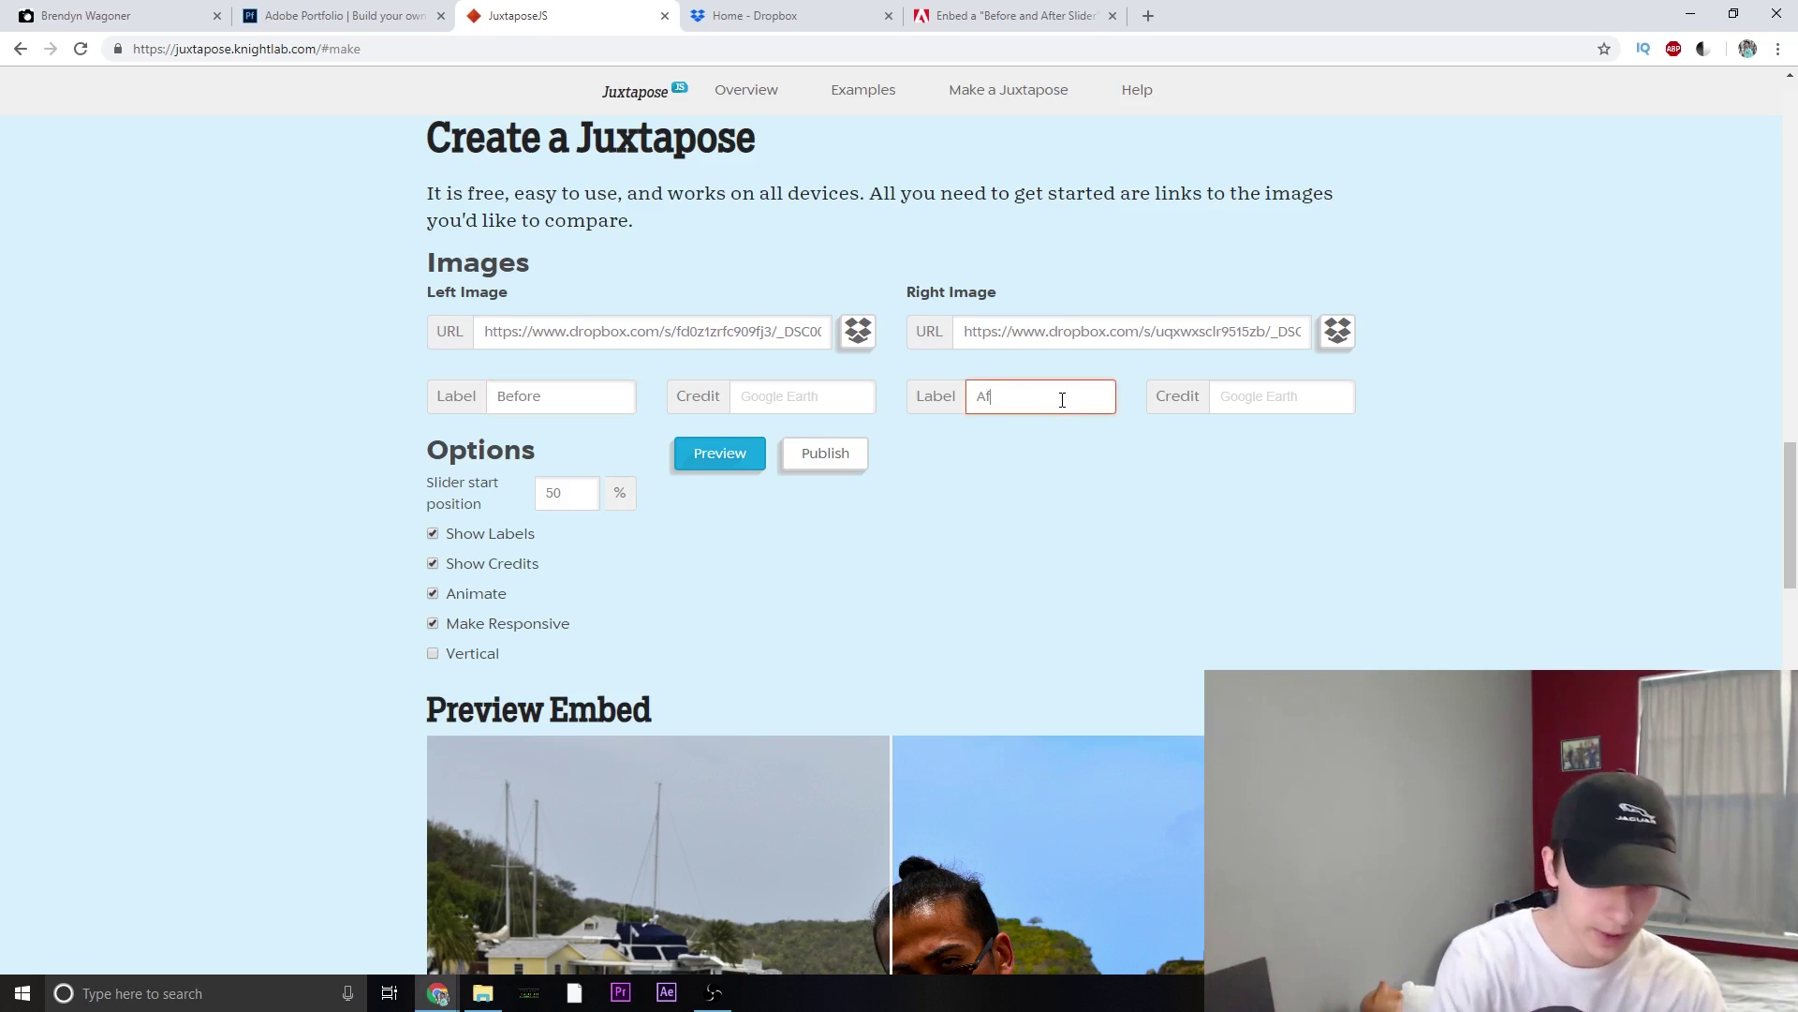
{"action": "left_click", "coordinate": [1092, 443]}
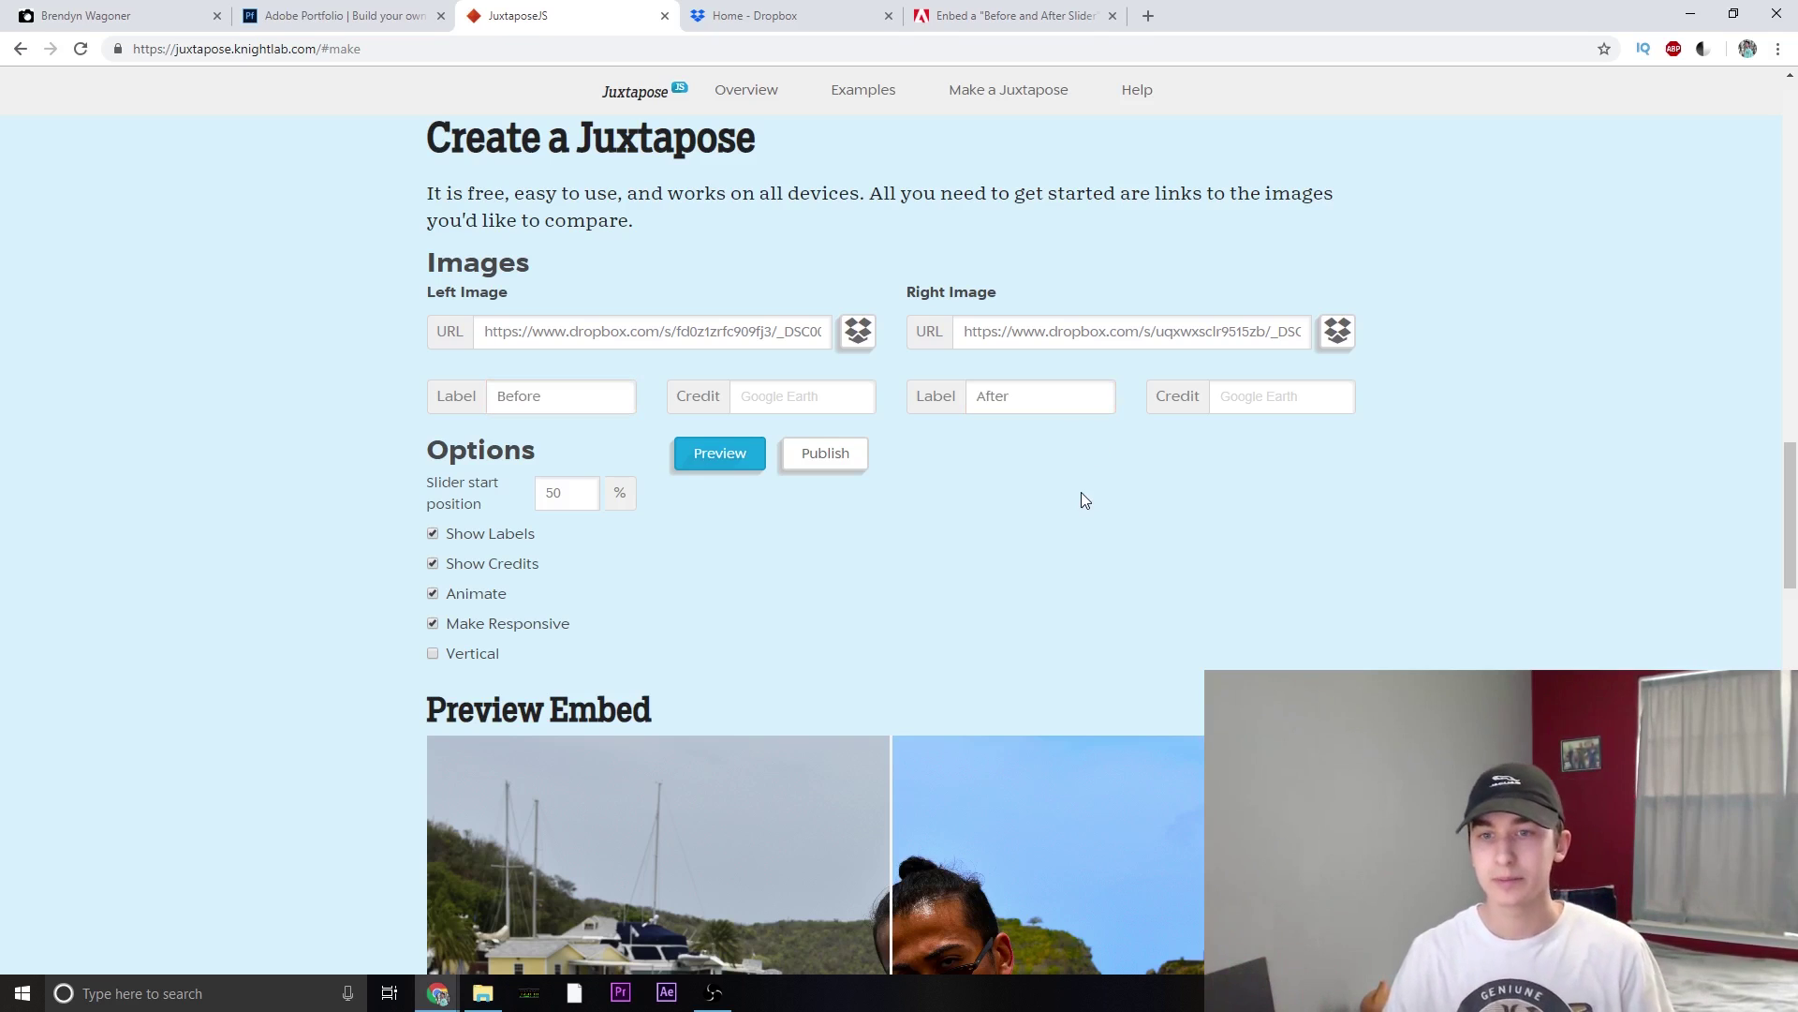
{"action": "double_click", "coordinate": [450, 536]}
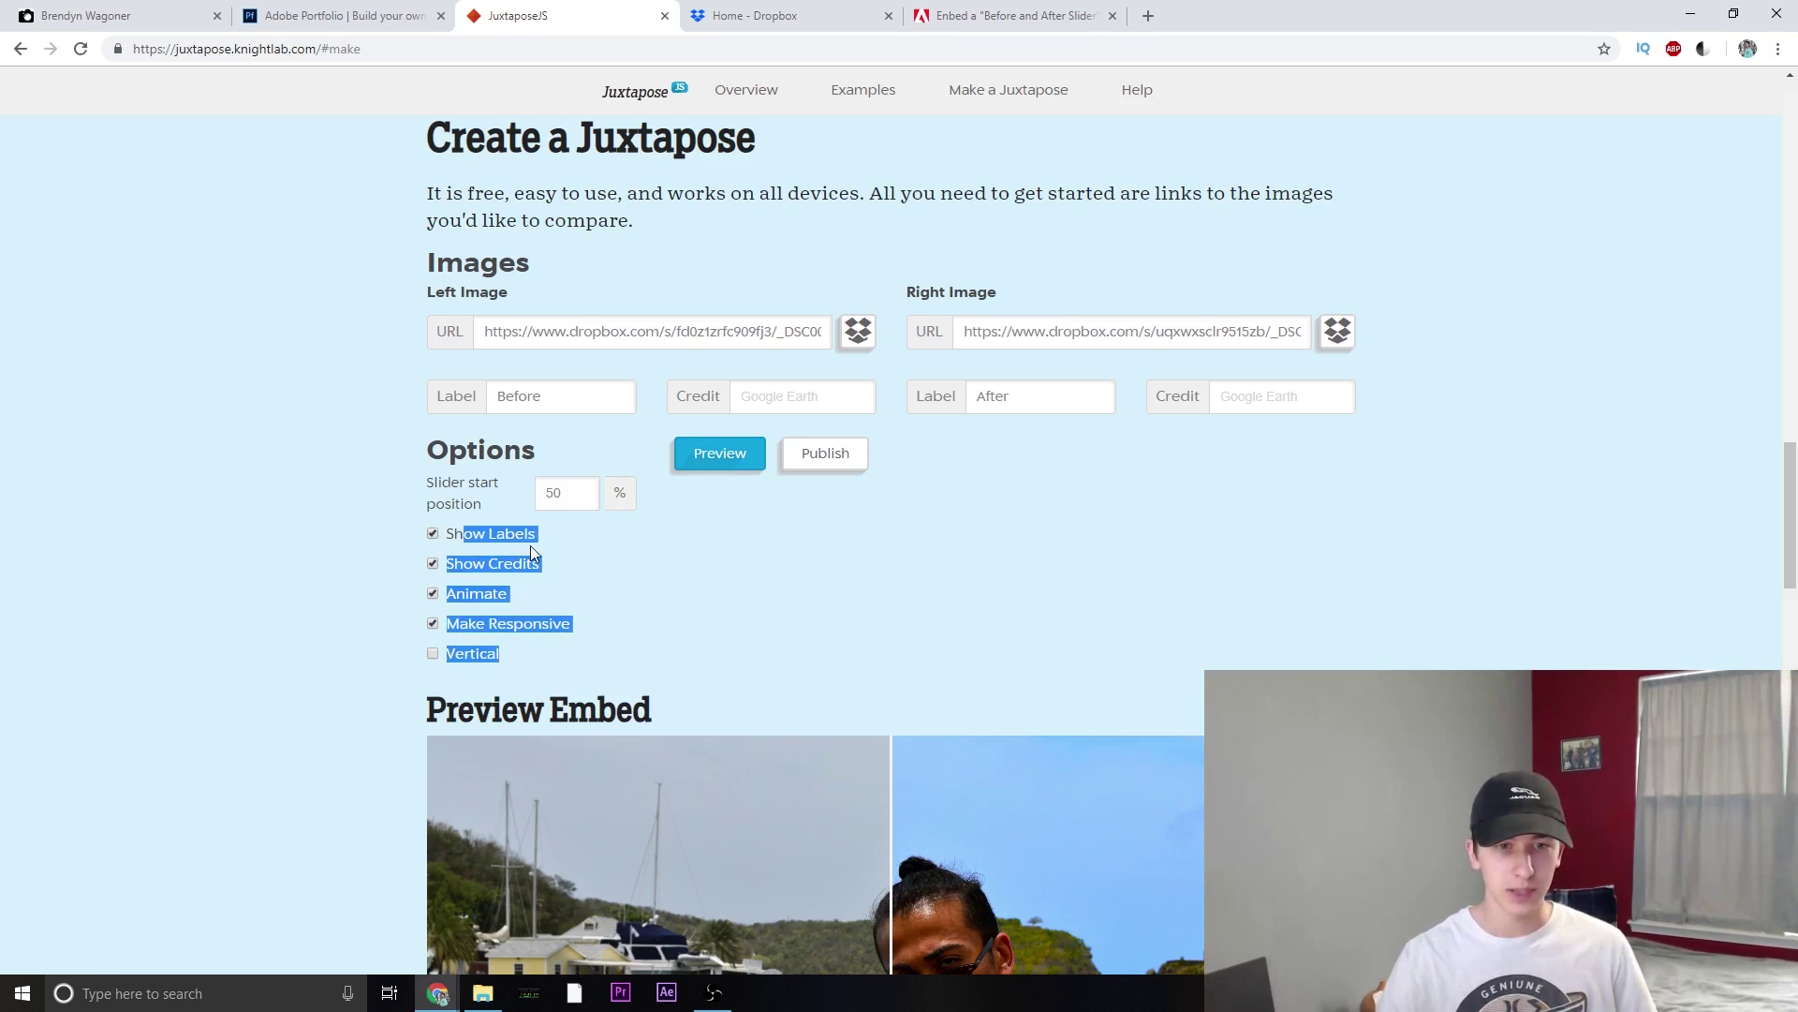
{"action": "left_click", "coordinate": [450, 541]}
{"action": "left_click", "coordinate": [434, 536]}
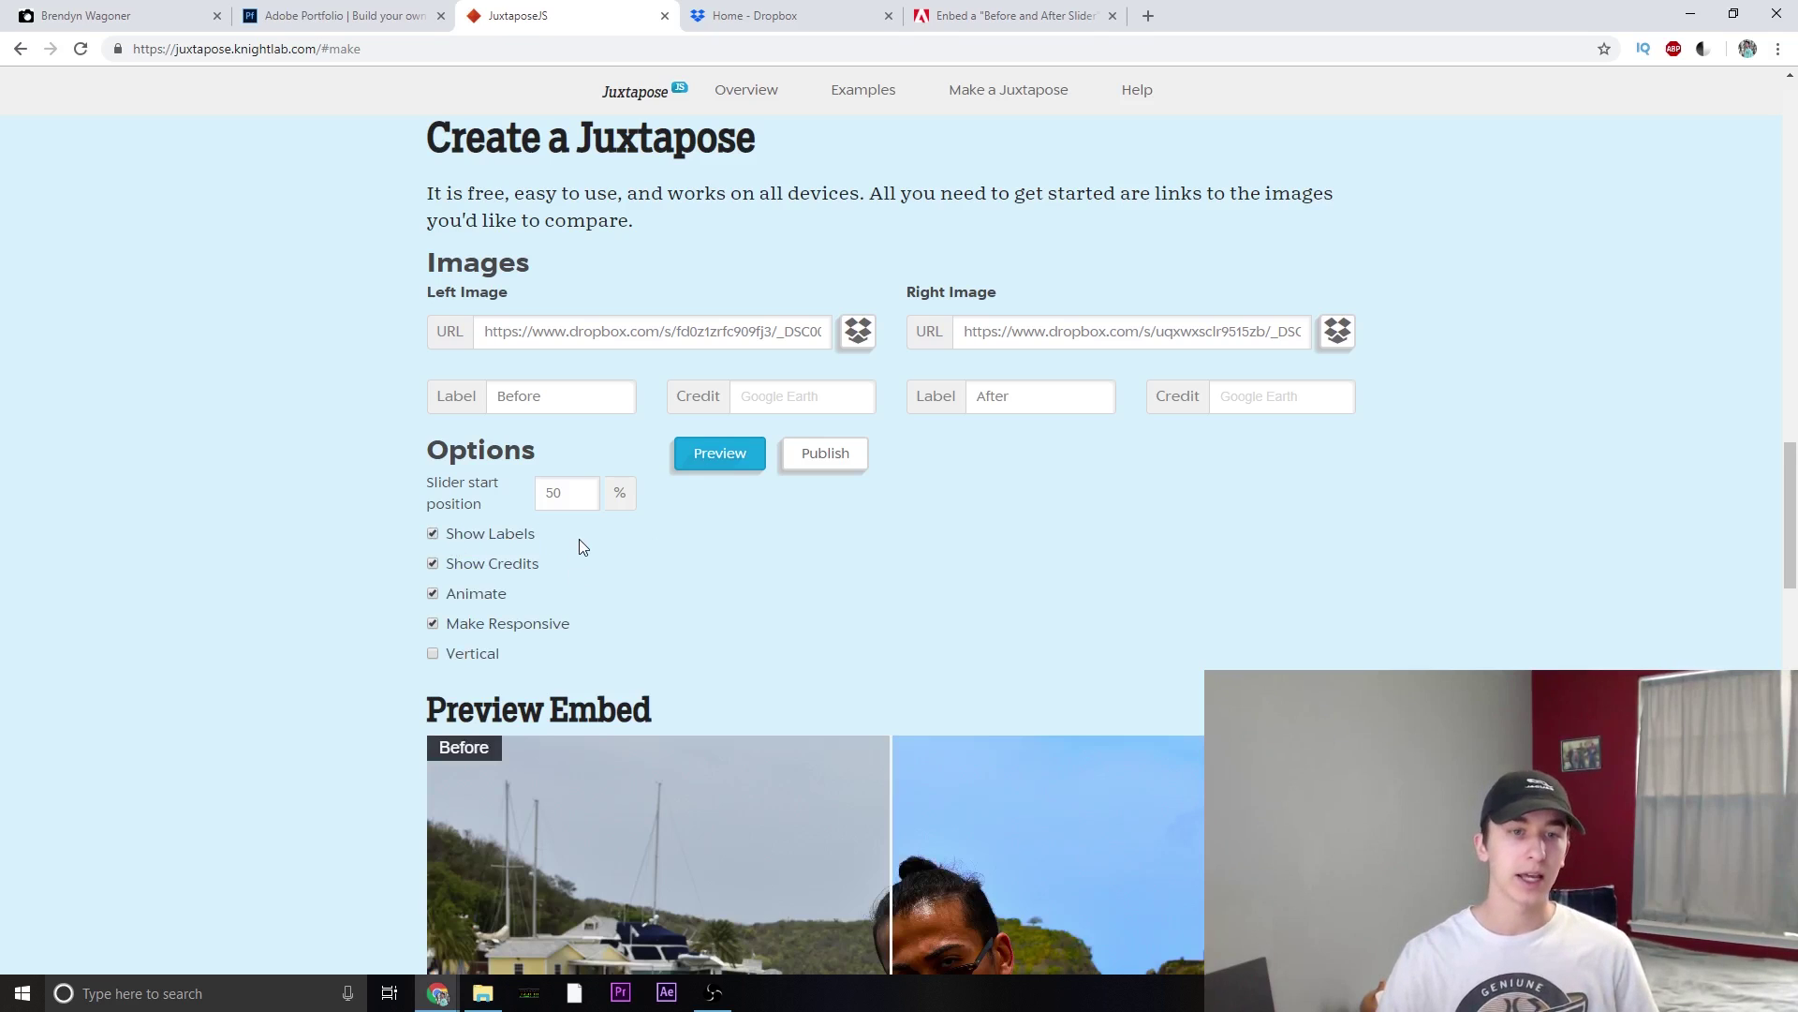
Step: Preview the Before/After slider and drag its divider to test it
{"action": "scroll", "coordinate": [586, 502], "scroll_direction": "down", "scroll_amount": 2}
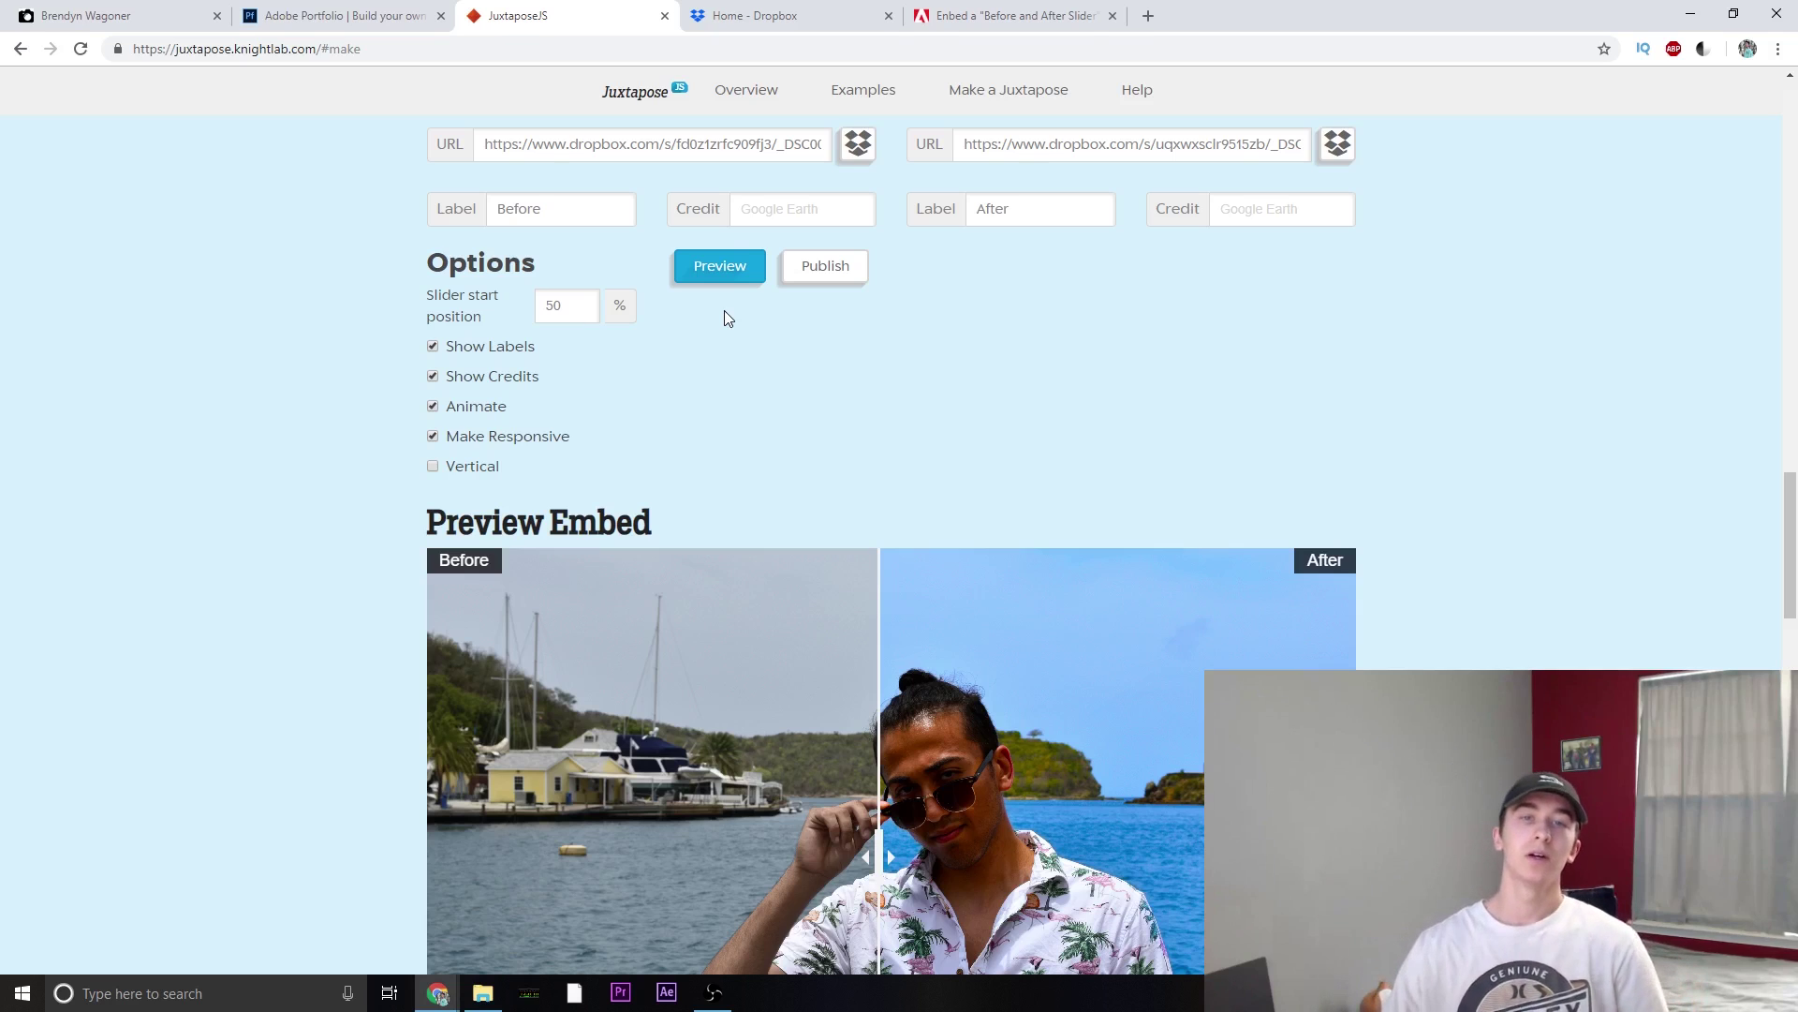
{"action": "left_click", "coordinate": [727, 276]}
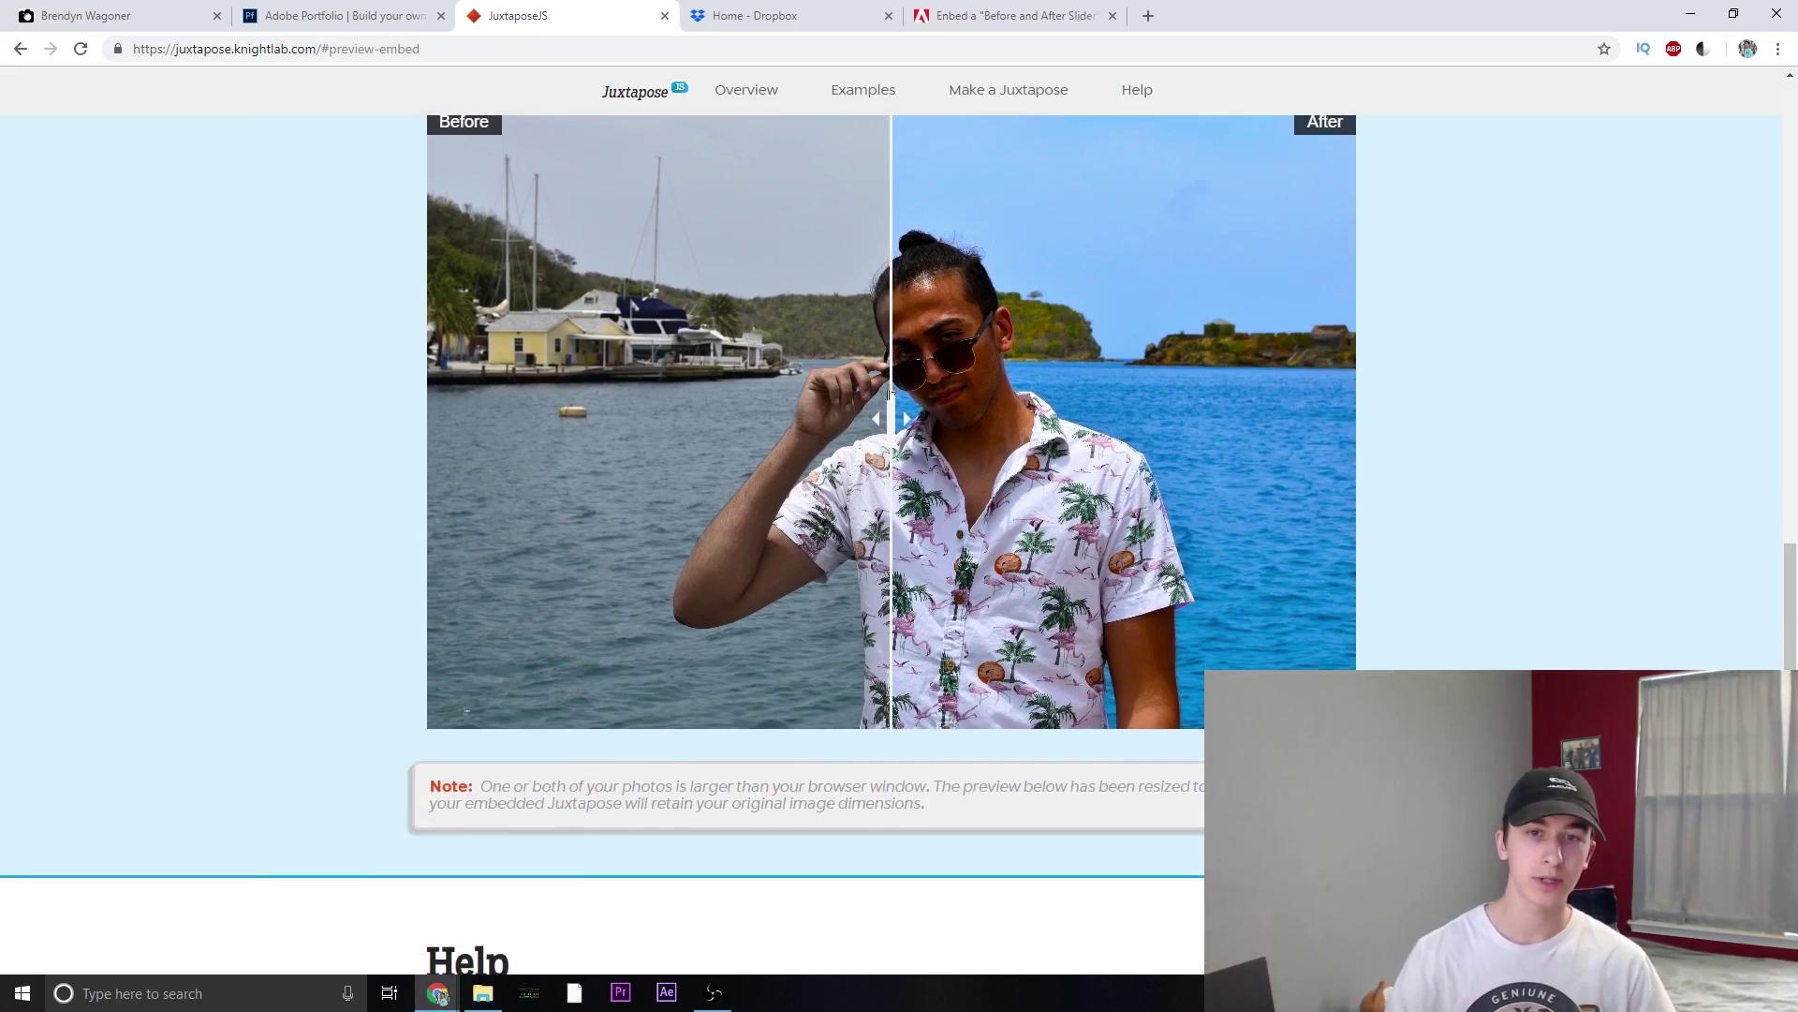
{"action": "left_click_drag", "start_coordinate": [888, 419], "coordinate": [978, 413]}
Step: Publish the comparison and select the generated share link
{"action": "scroll", "coordinate": [978, 413], "scroll_direction": "up", "scroll_amount": 6}
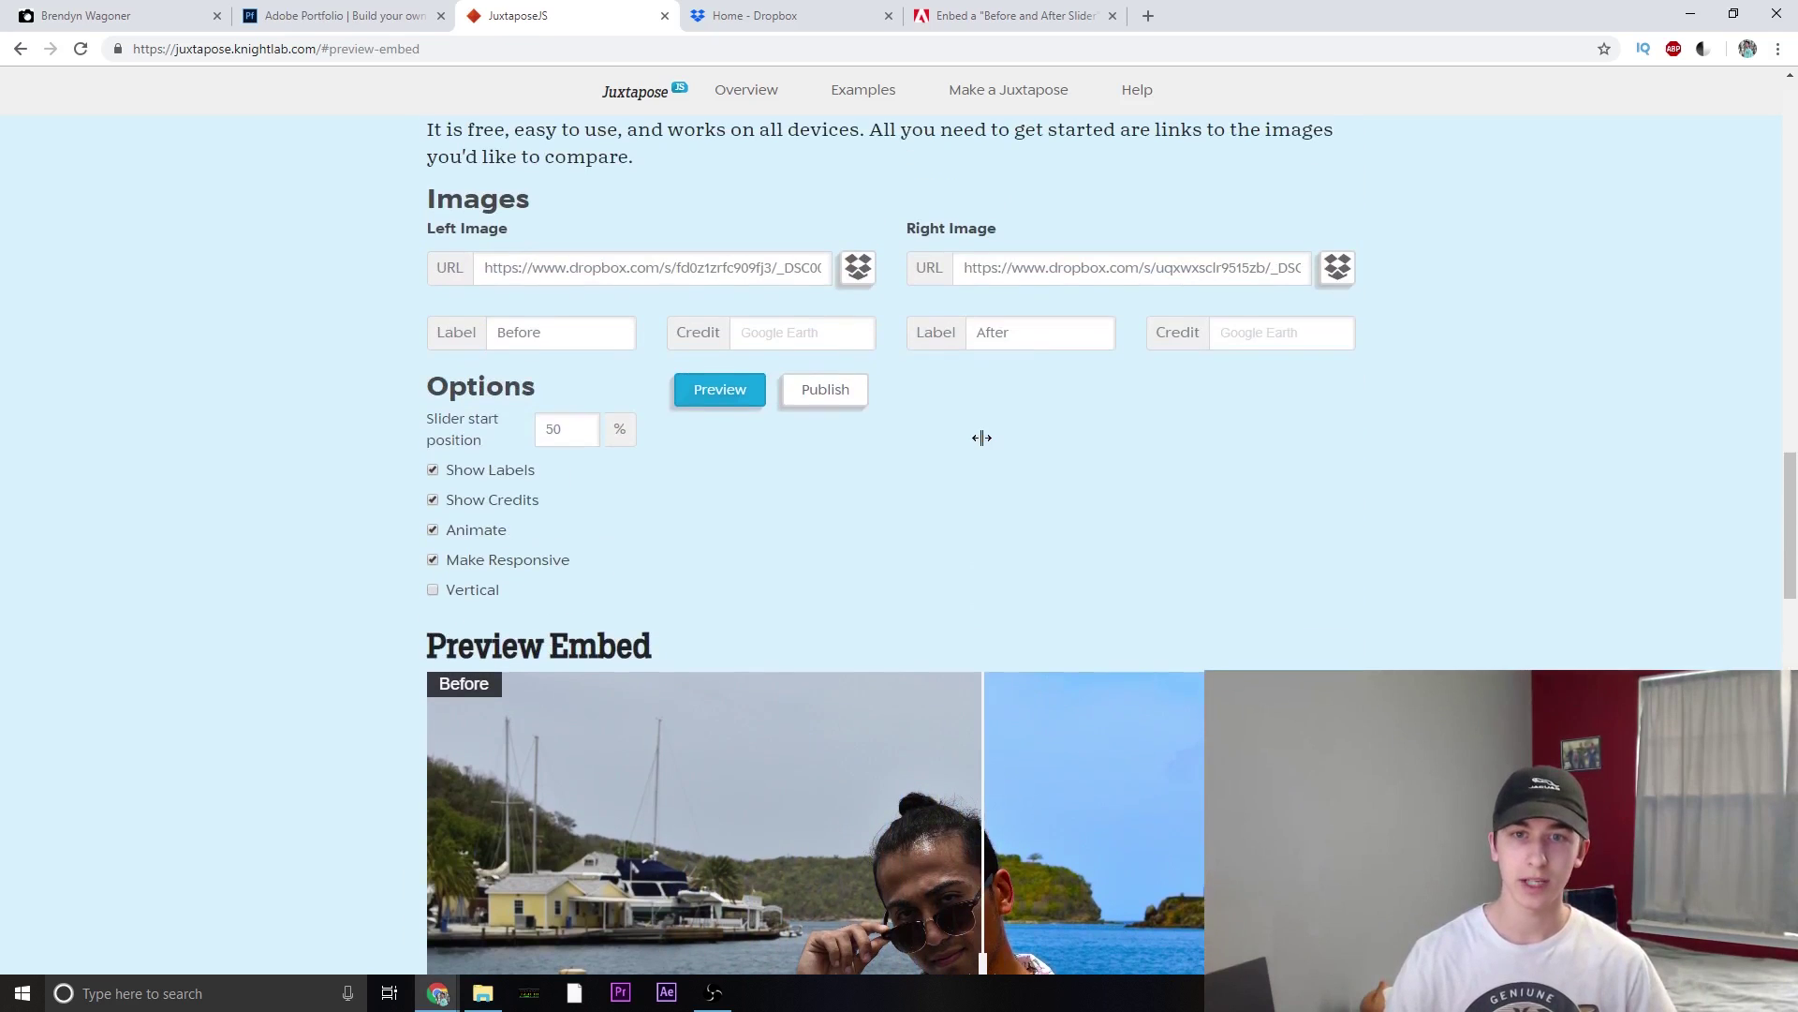
{"action": "left_click", "coordinate": [825, 390]}
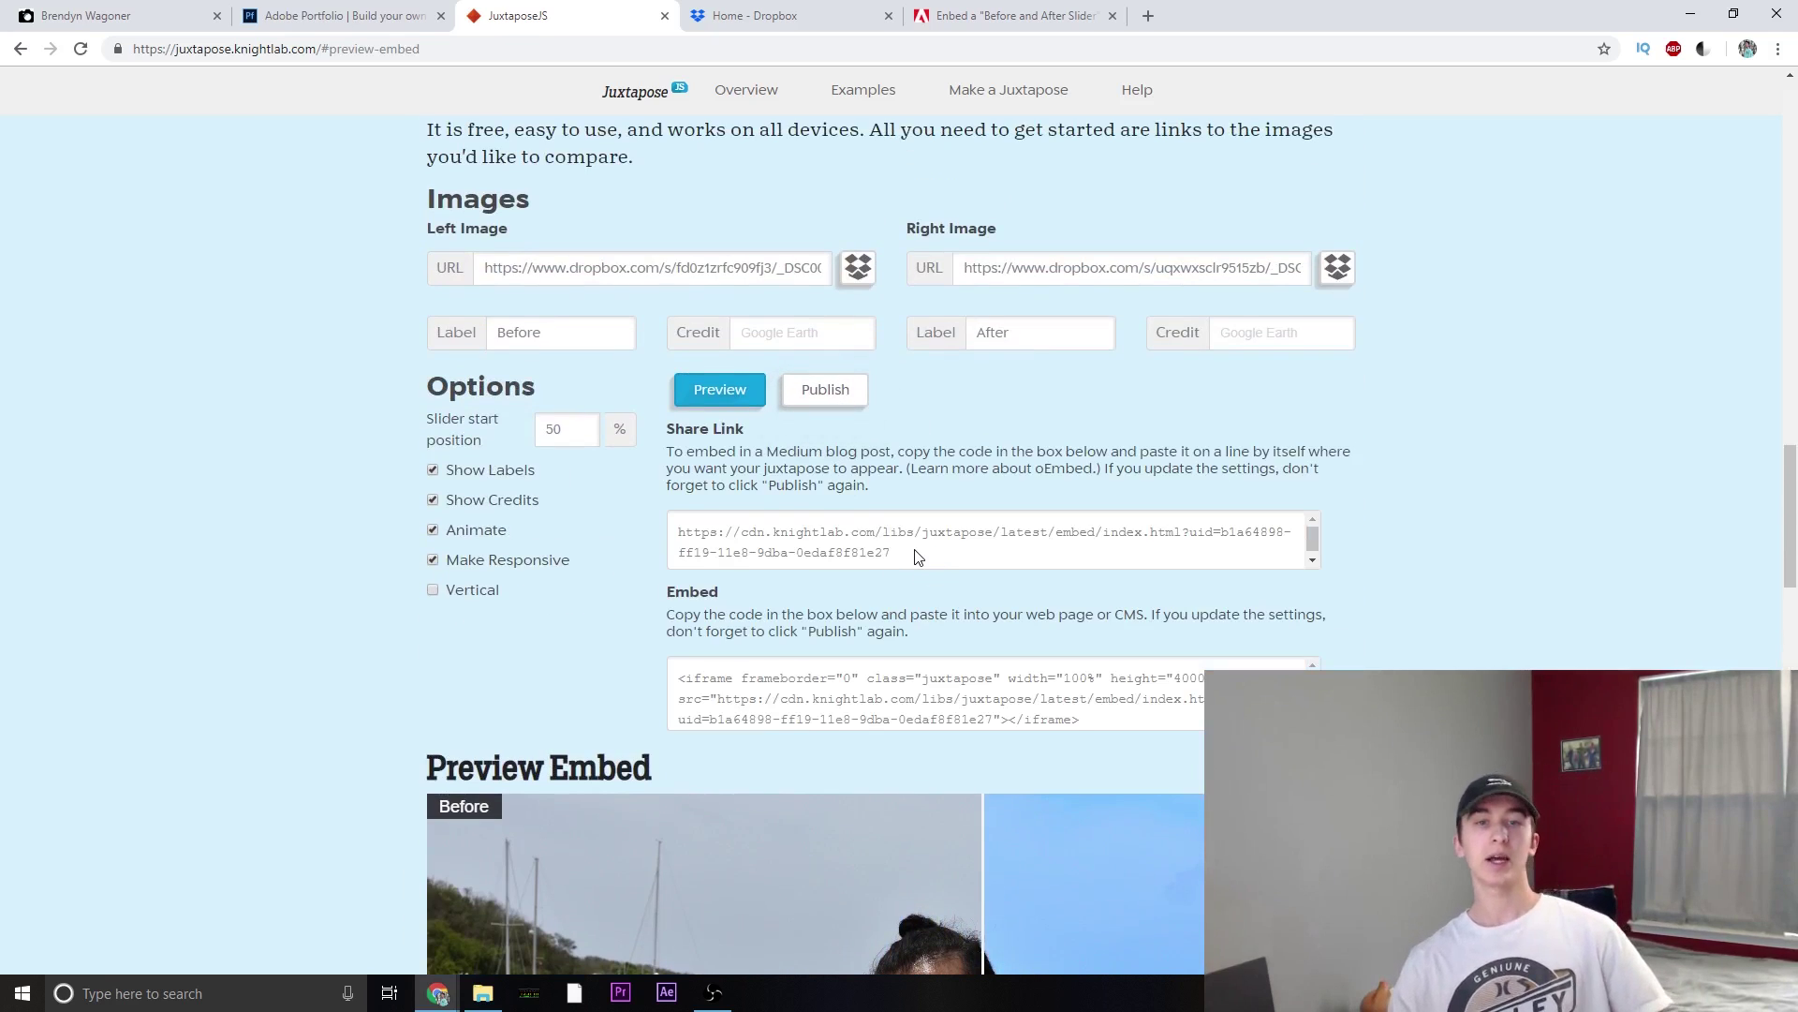
{"action": "left_click_drag", "start_coordinate": [719, 459], "coordinate": [669, 424]}
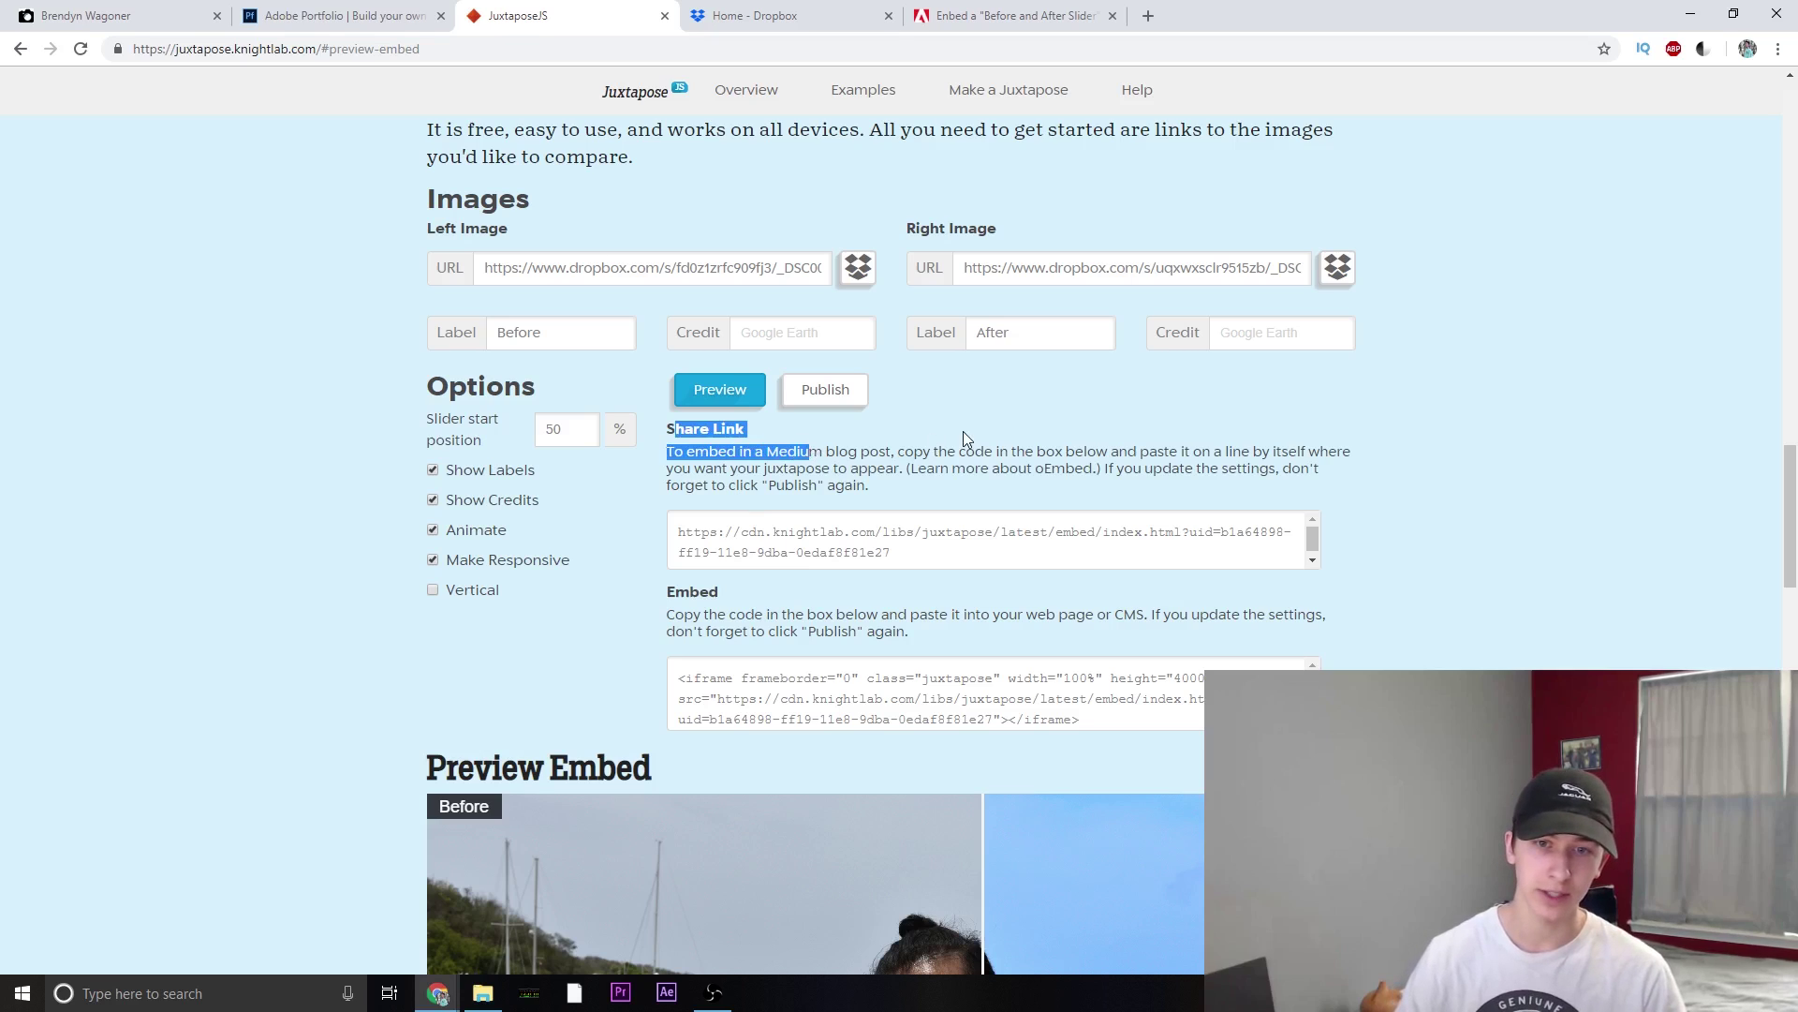
Step: Load the share-link URL in a new tab, test the full-page slider, then close it
{"action": "left_click_drag", "start_coordinate": [913, 554], "coordinate": [638, 532]}
{"action": "key", "text": "ctrl+c"}
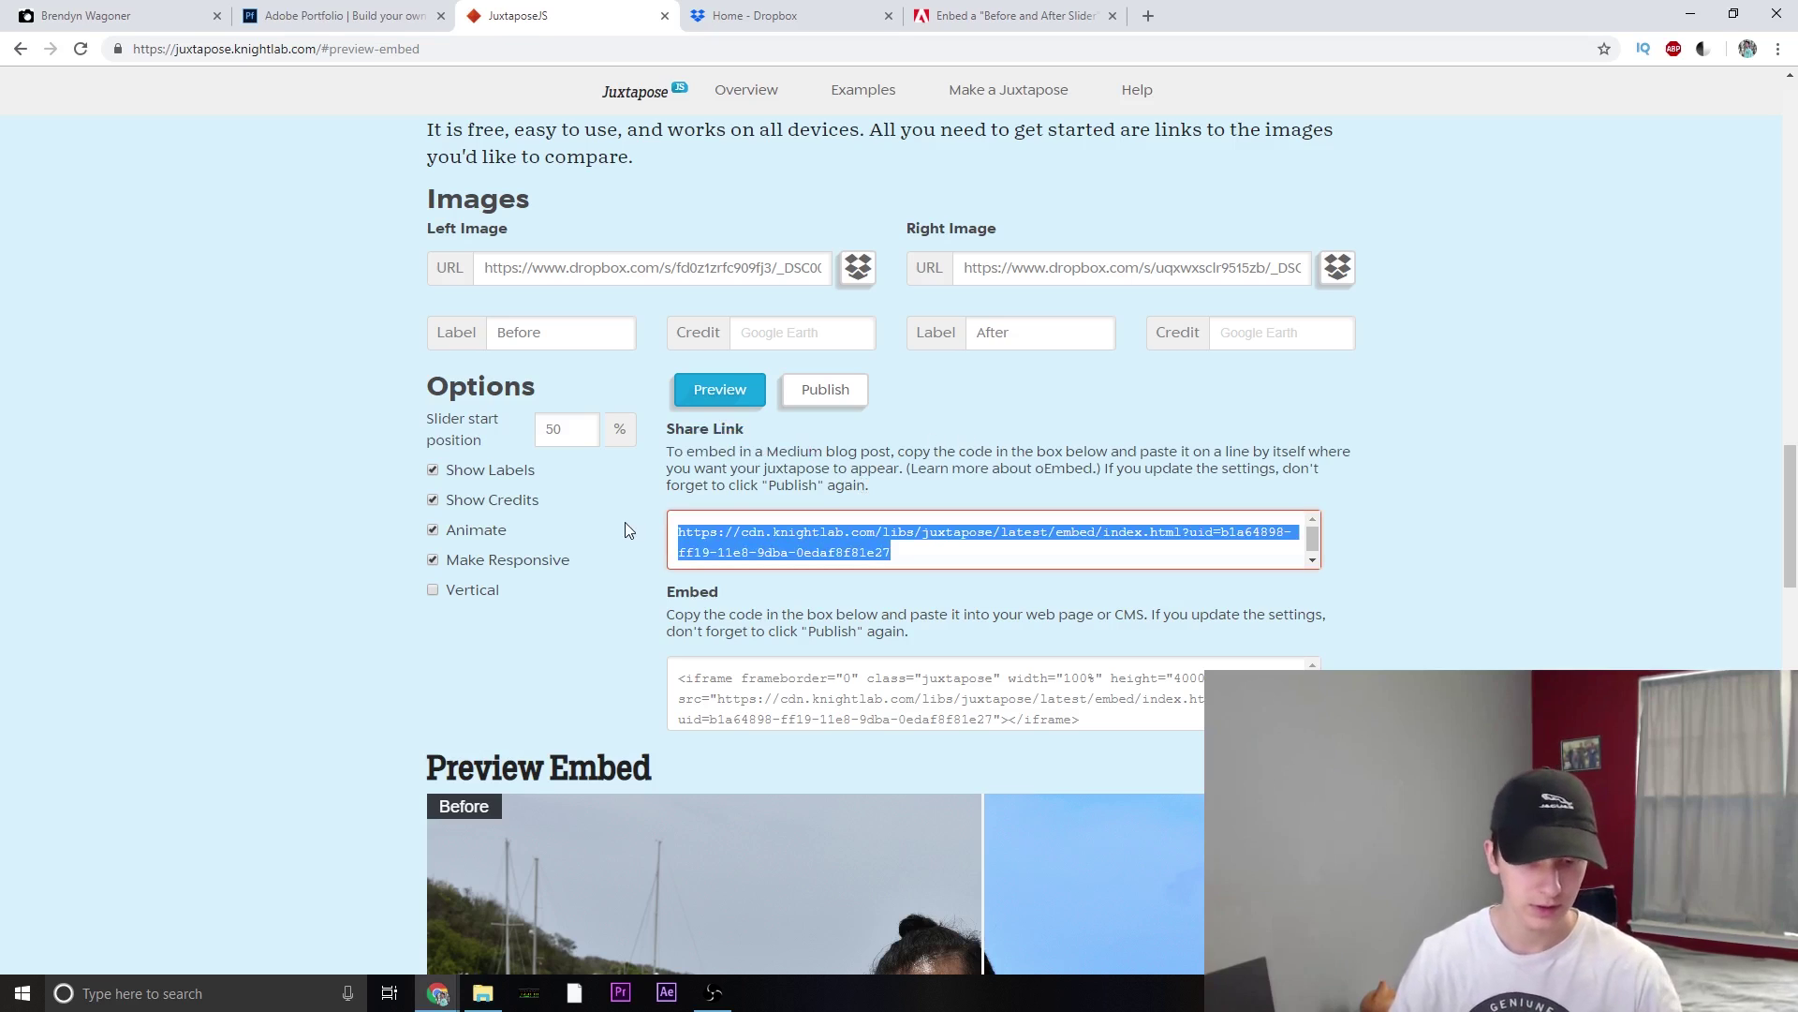
{"action": "left_click", "coordinate": [1149, 16]}
{"action": "key", "text": "ctrl+v"}
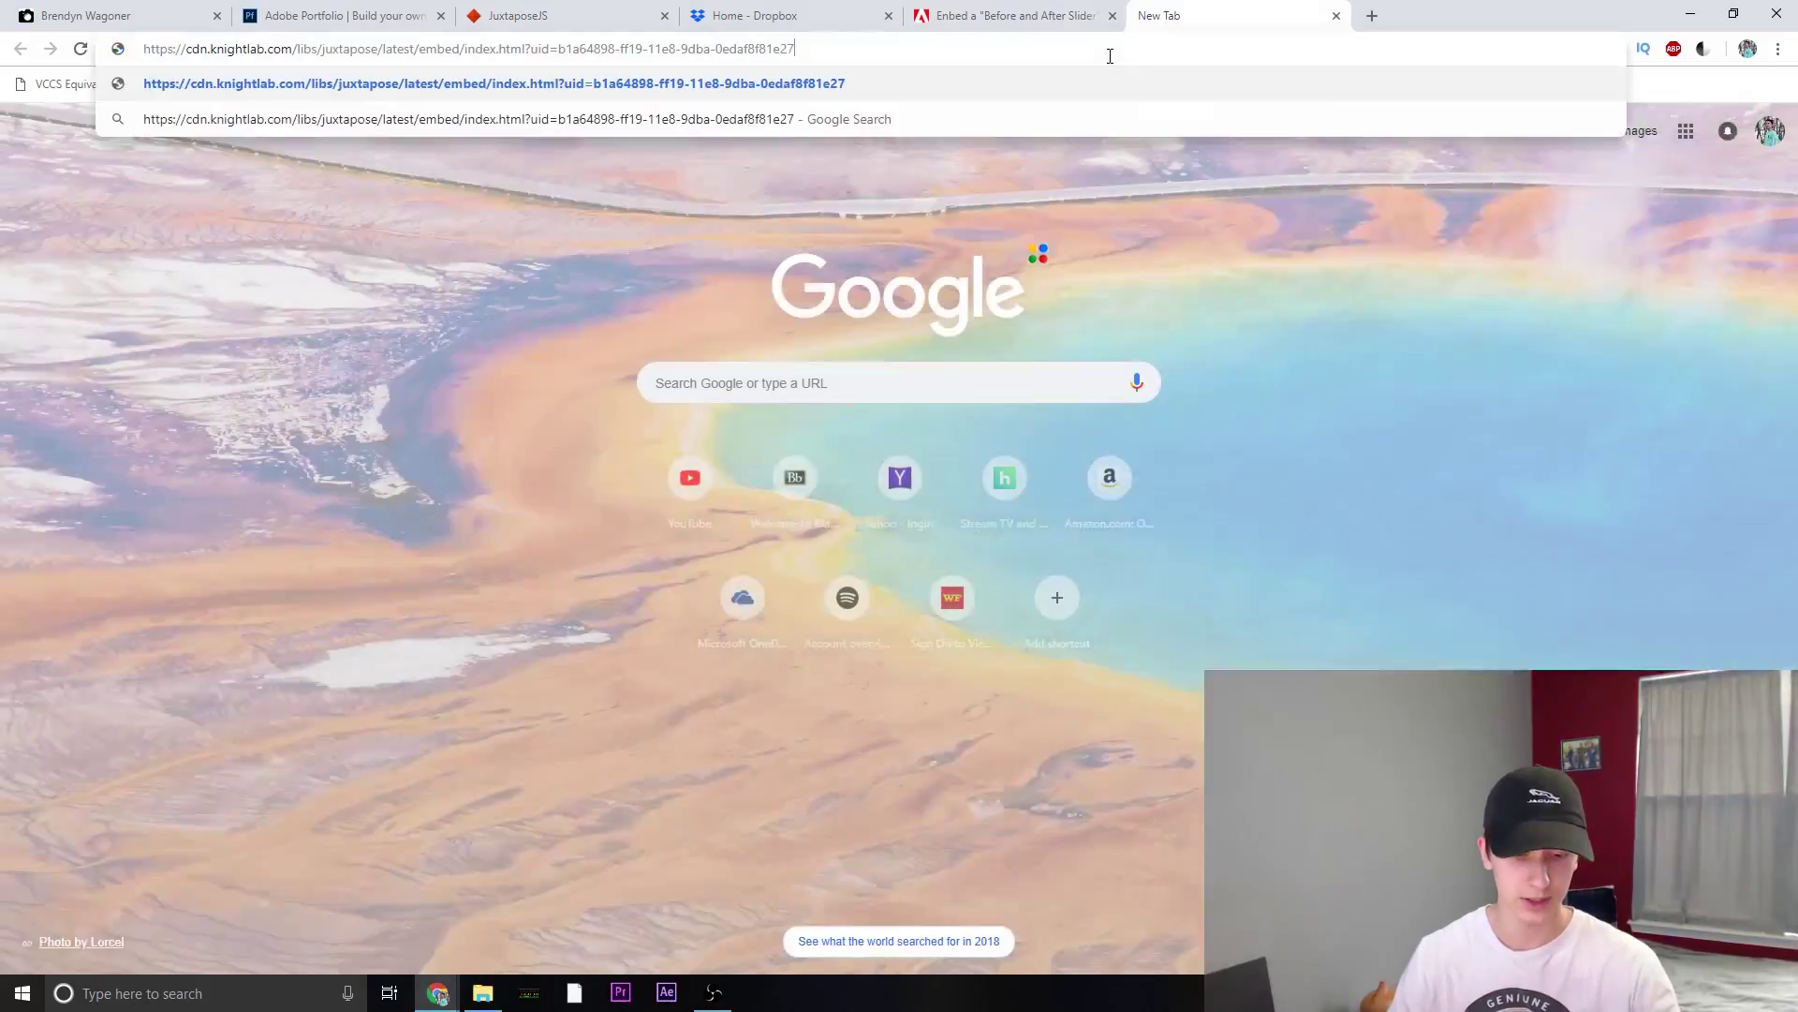
{"action": "key", "text": "Return"}
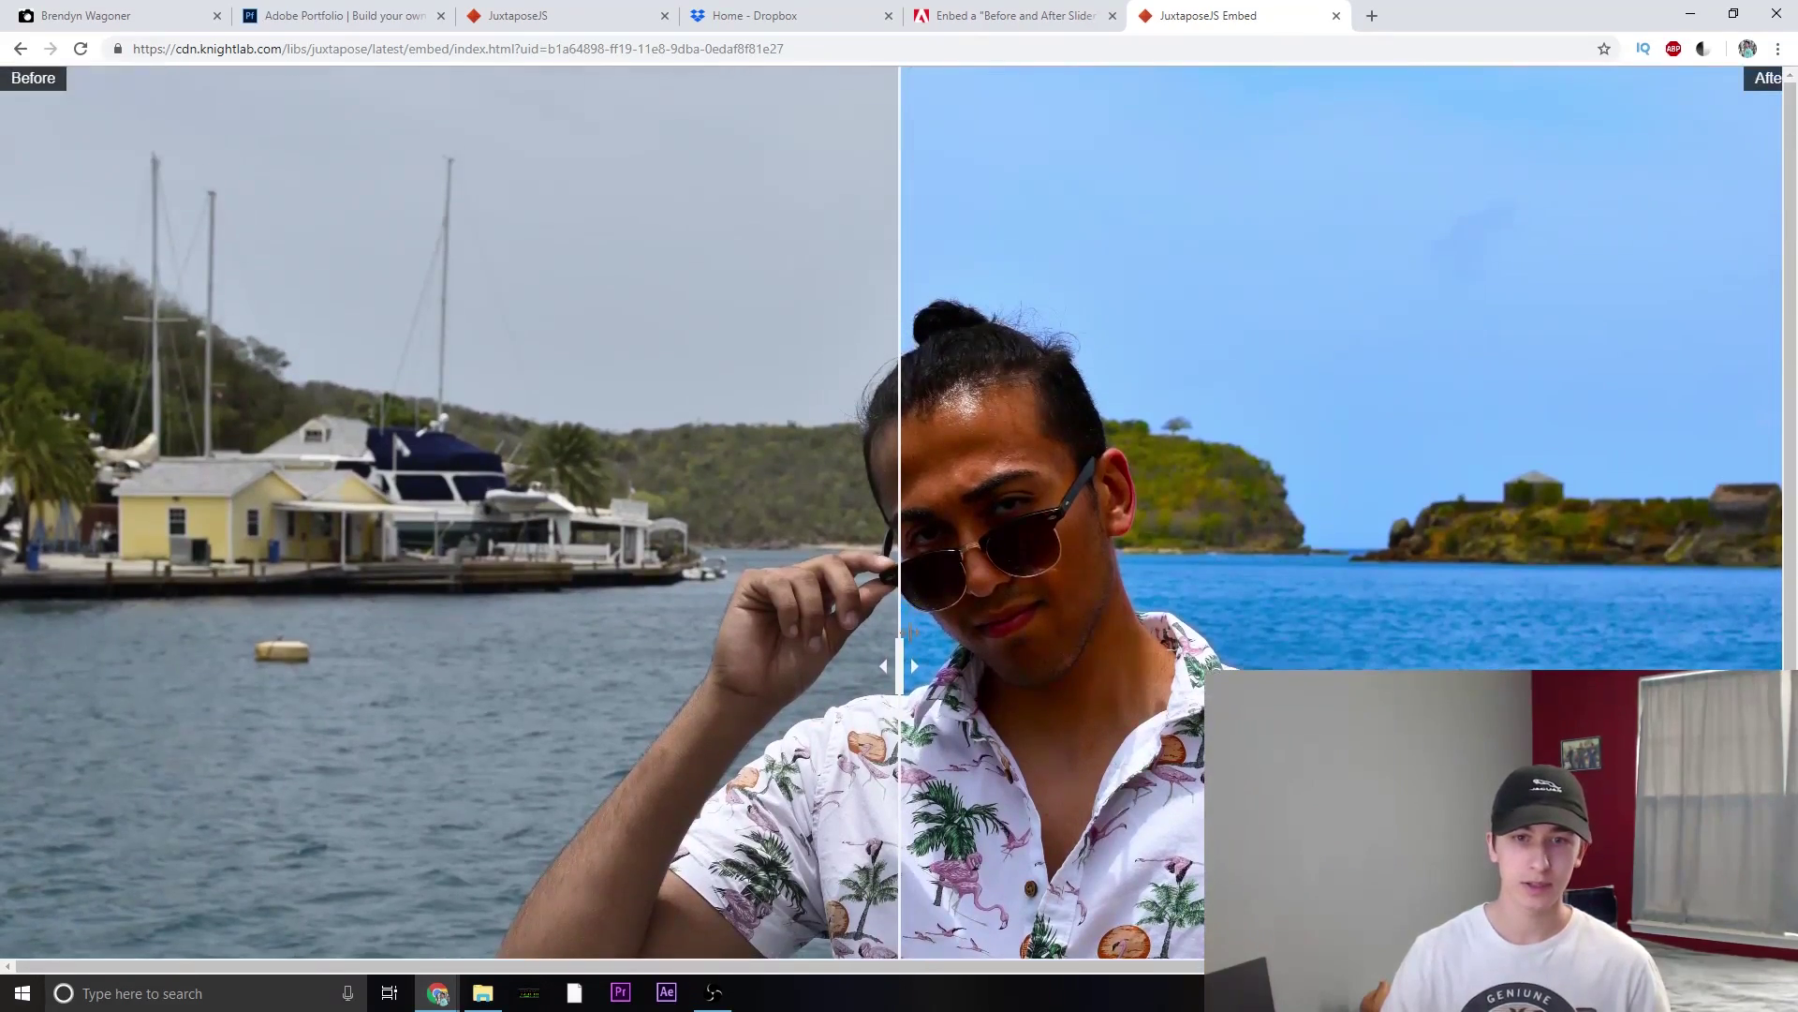
{"action": "left_click_drag", "start_coordinate": [909, 634], "coordinate": [891, 718]}
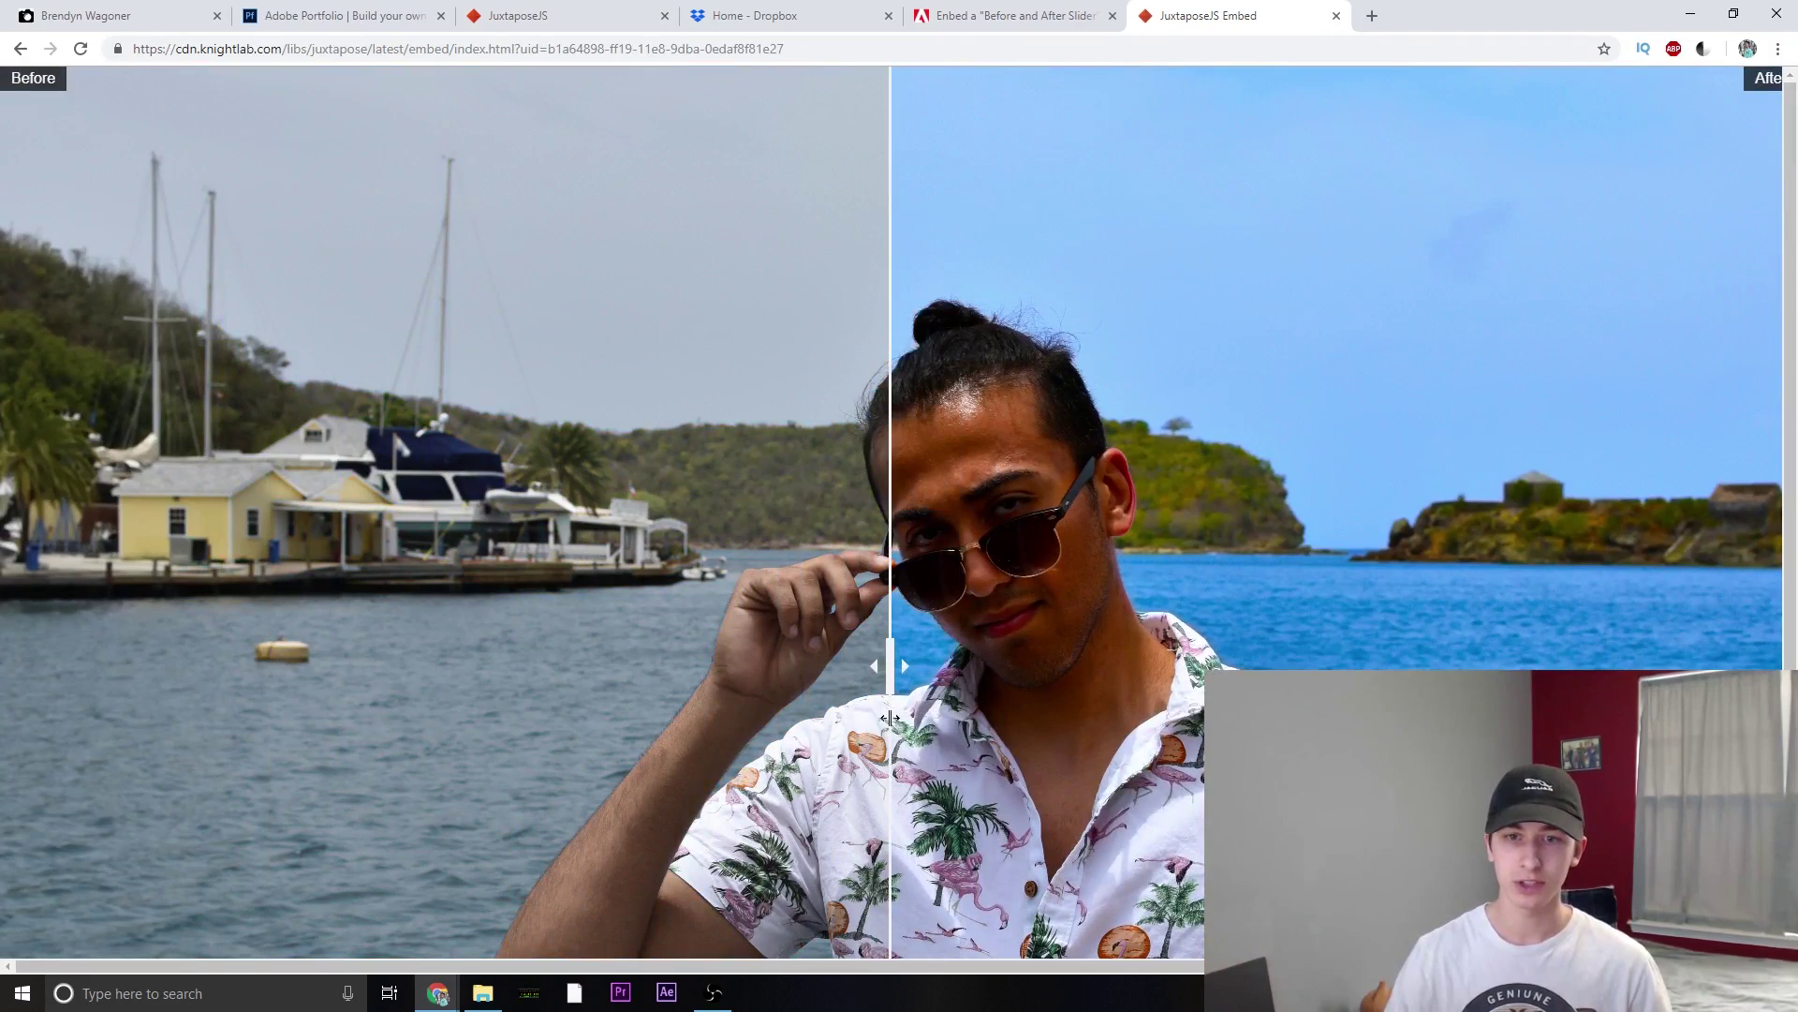
{"action": "left_click", "coordinate": [1337, 15]}
Step: Select the complete iframe embed code
{"action": "scroll", "coordinate": [1041, 530], "scroll_direction": "down", "scroll_amount": 3}
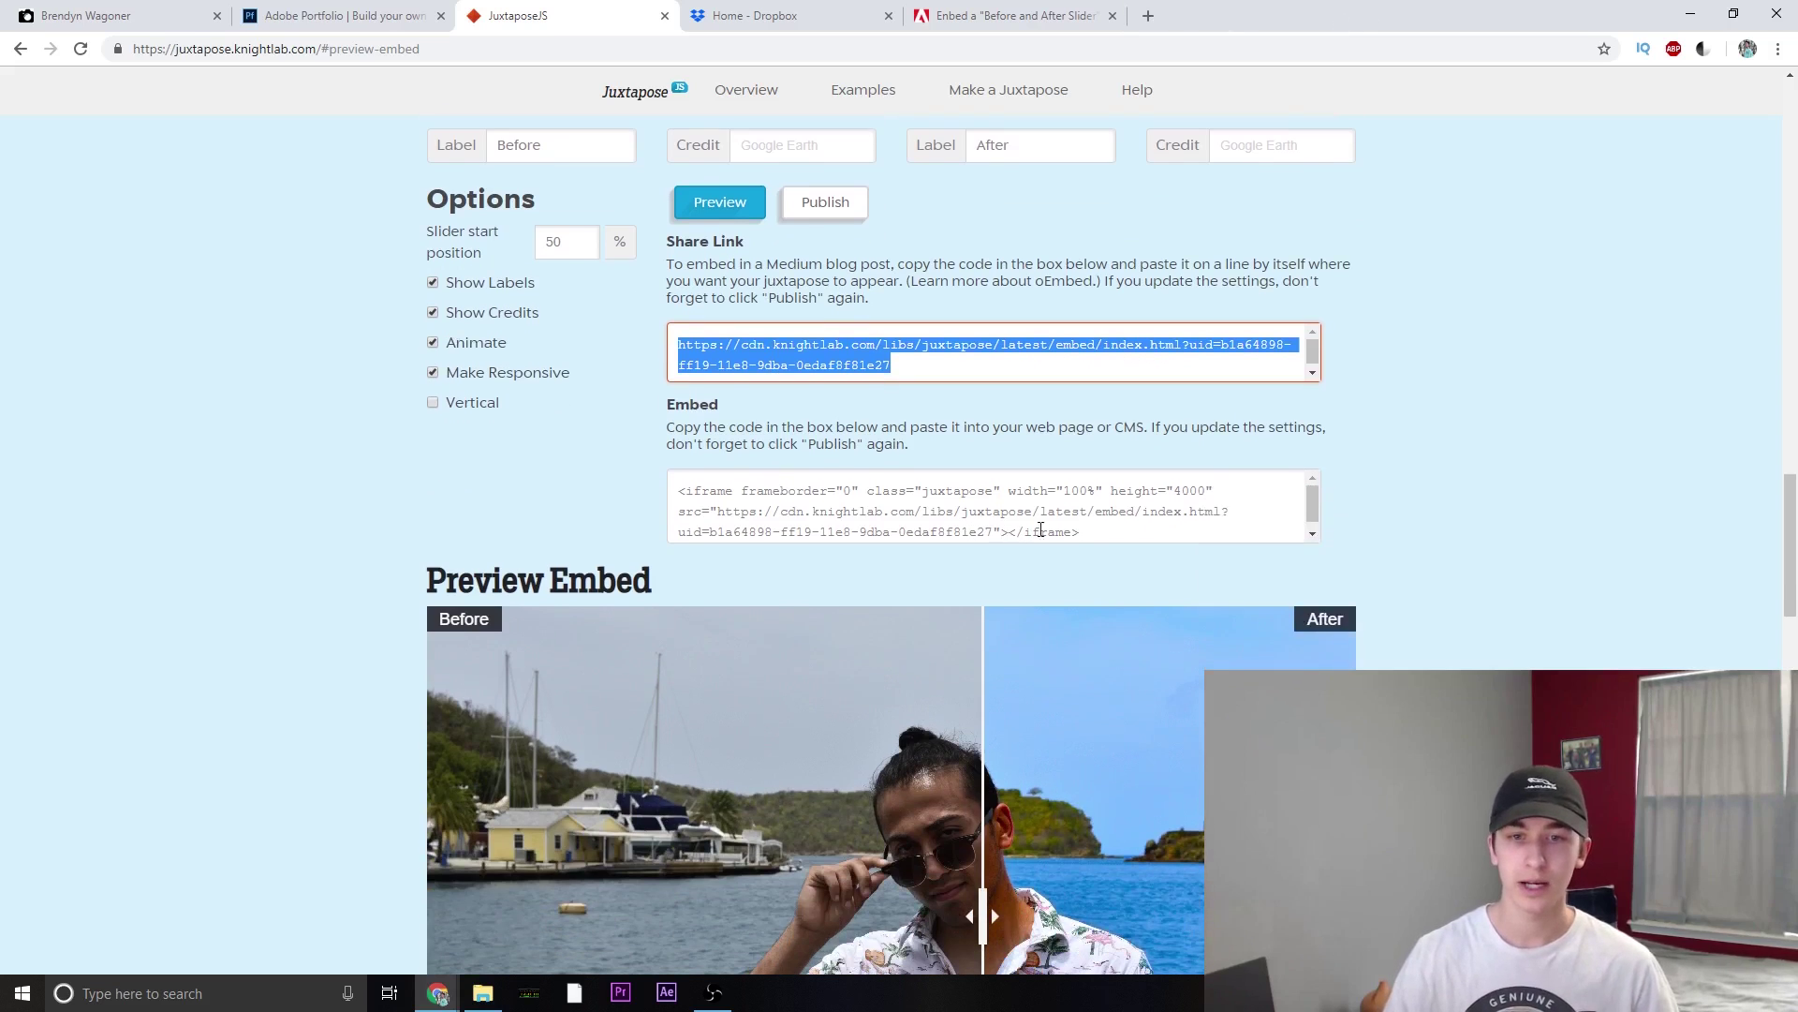
{"action": "left_click_drag", "start_coordinate": [1090, 530], "coordinate": [1092, 532]}
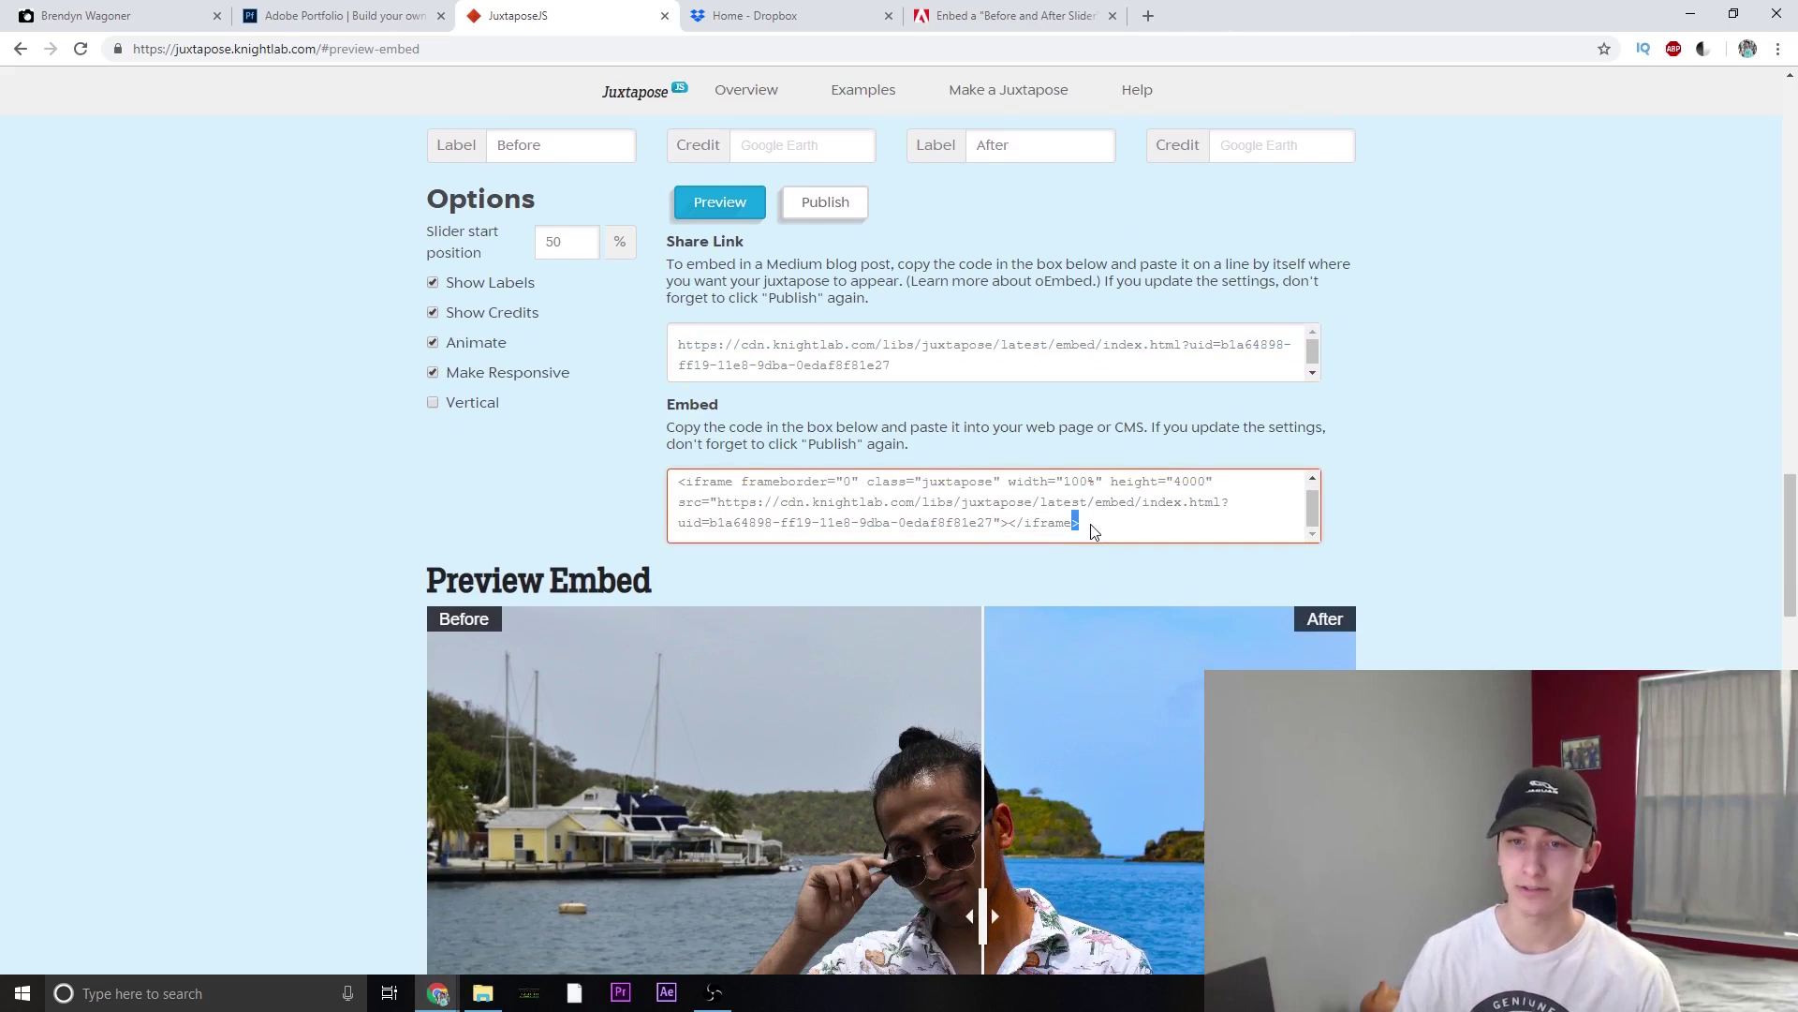
{"action": "left_click", "coordinate": [1092, 531]}
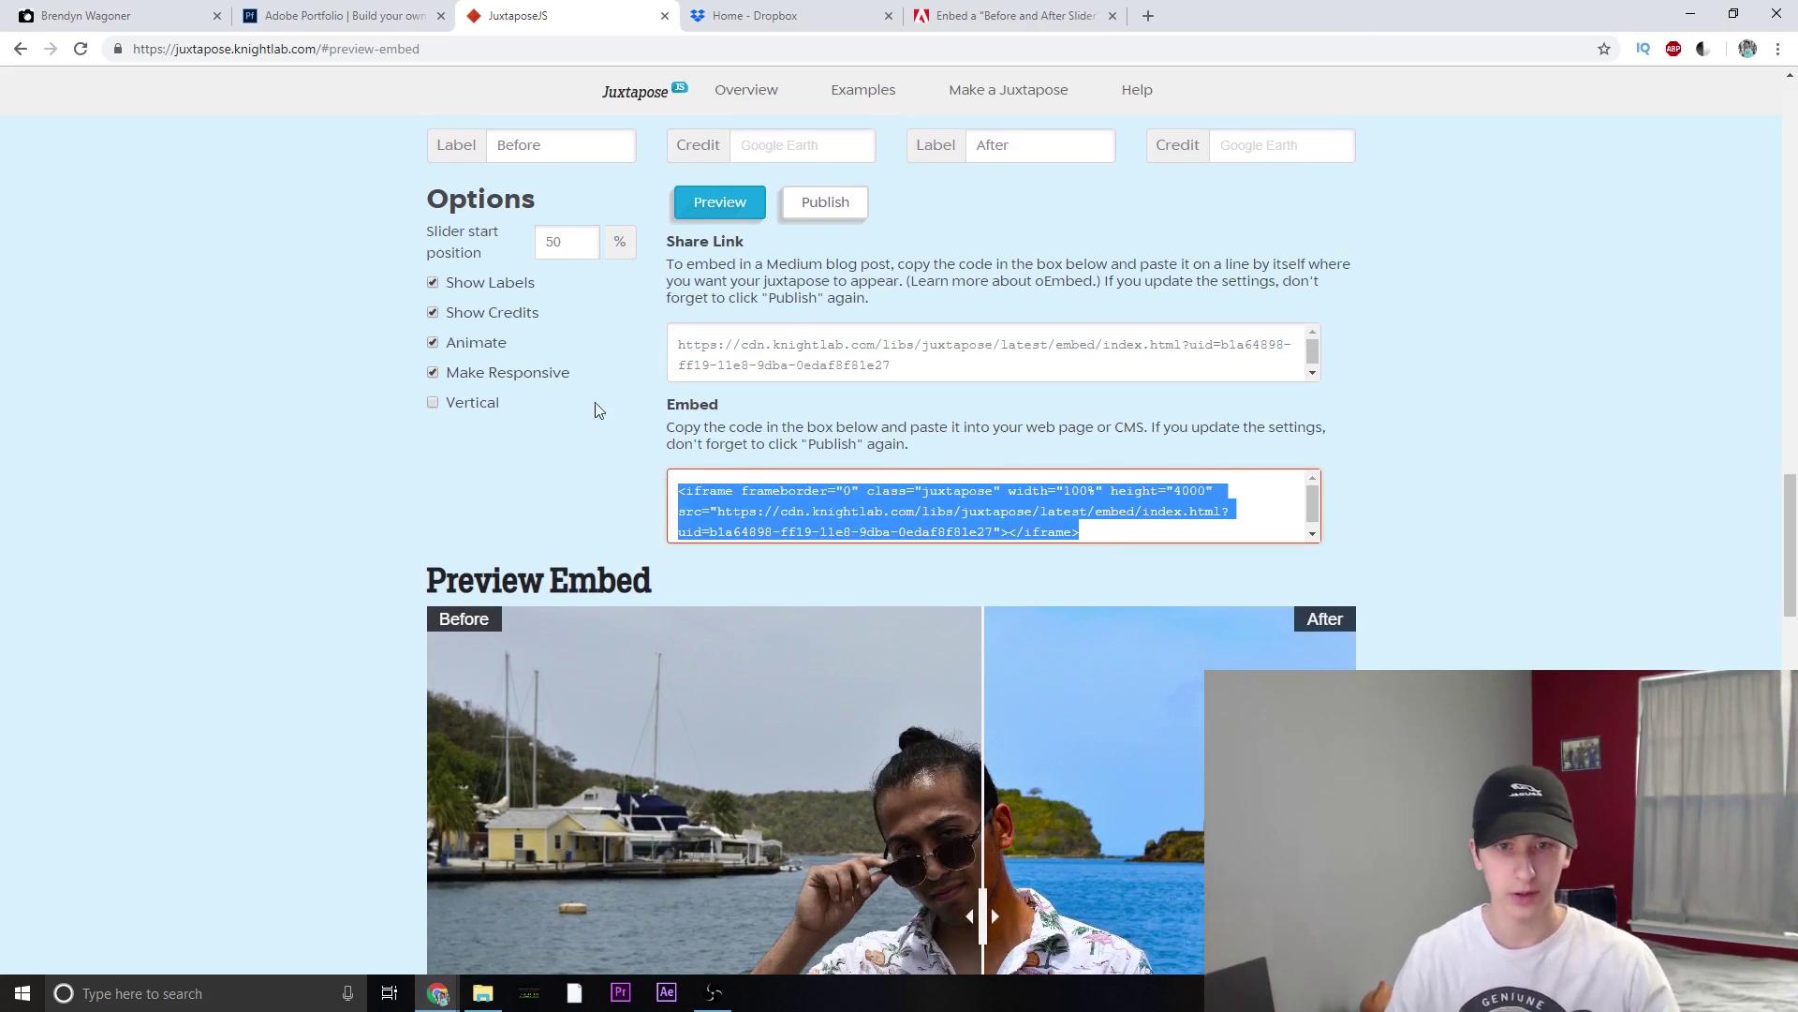
Step: Edit the Portfolio site, open the Antigua project from Projects, and show the add-content menu
{"action": "left_click", "coordinate": [311, 11]}
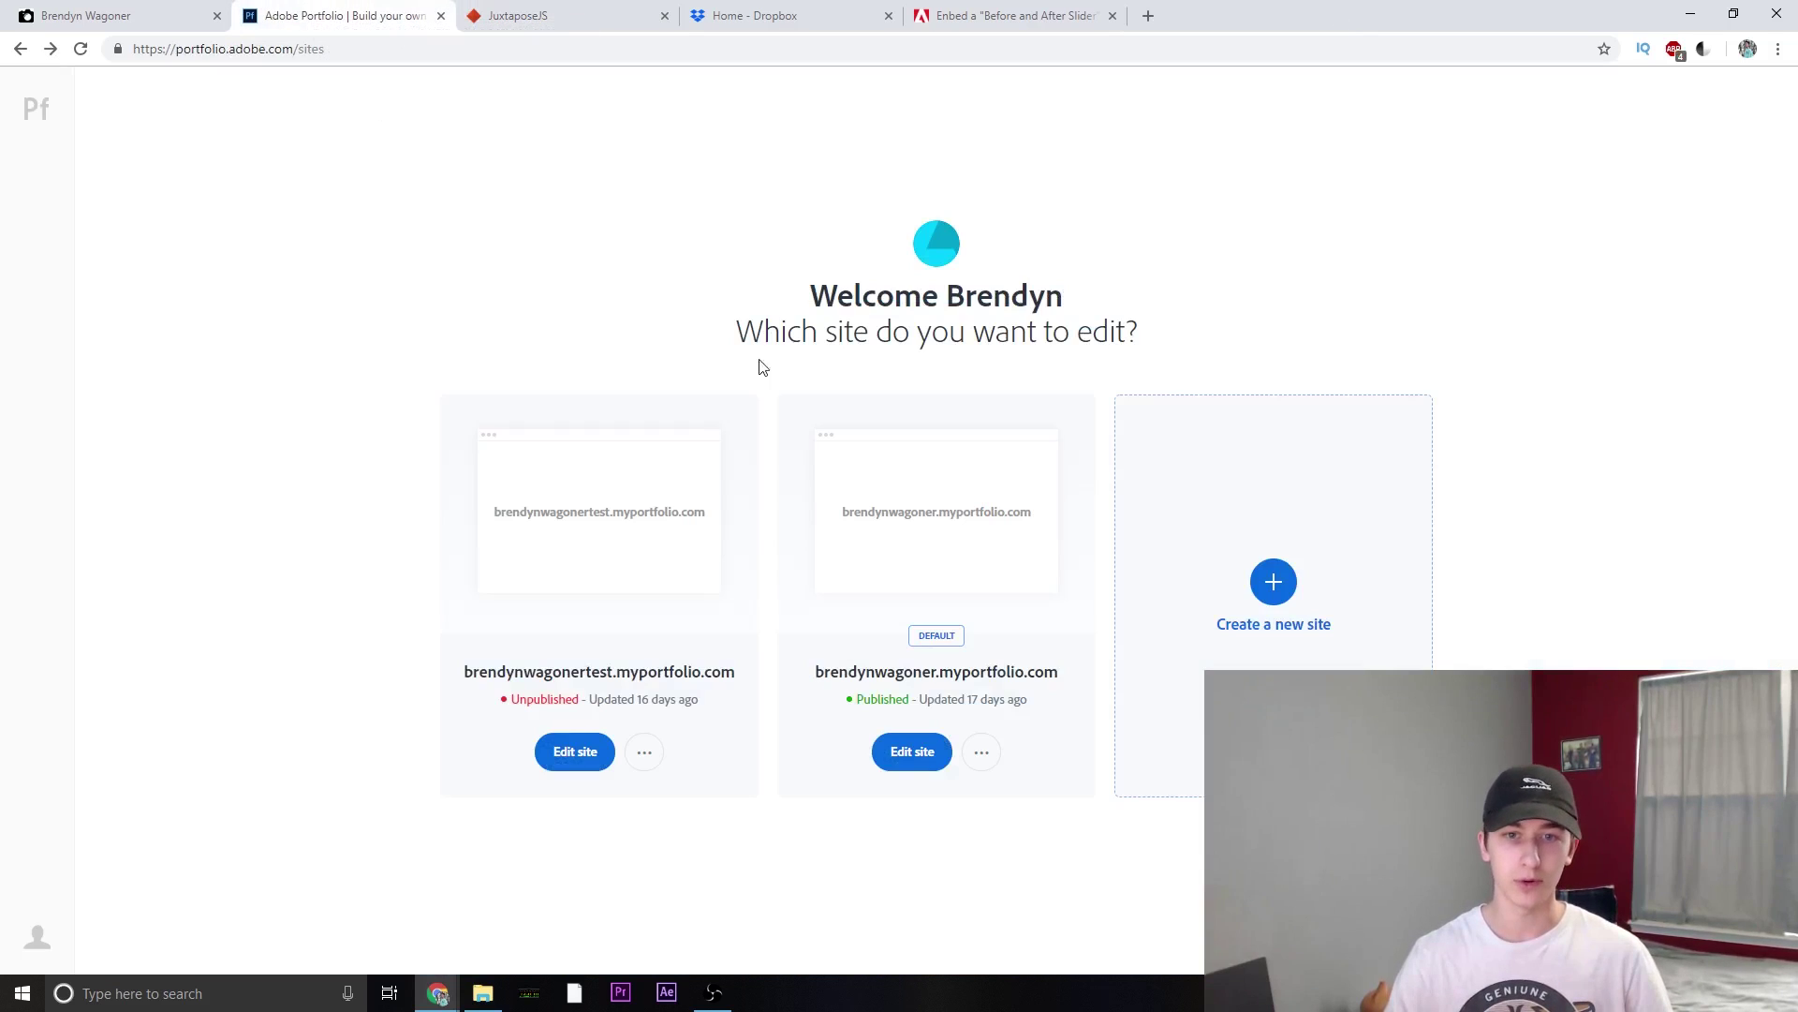
{"action": "left_click", "coordinate": [935, 493]}
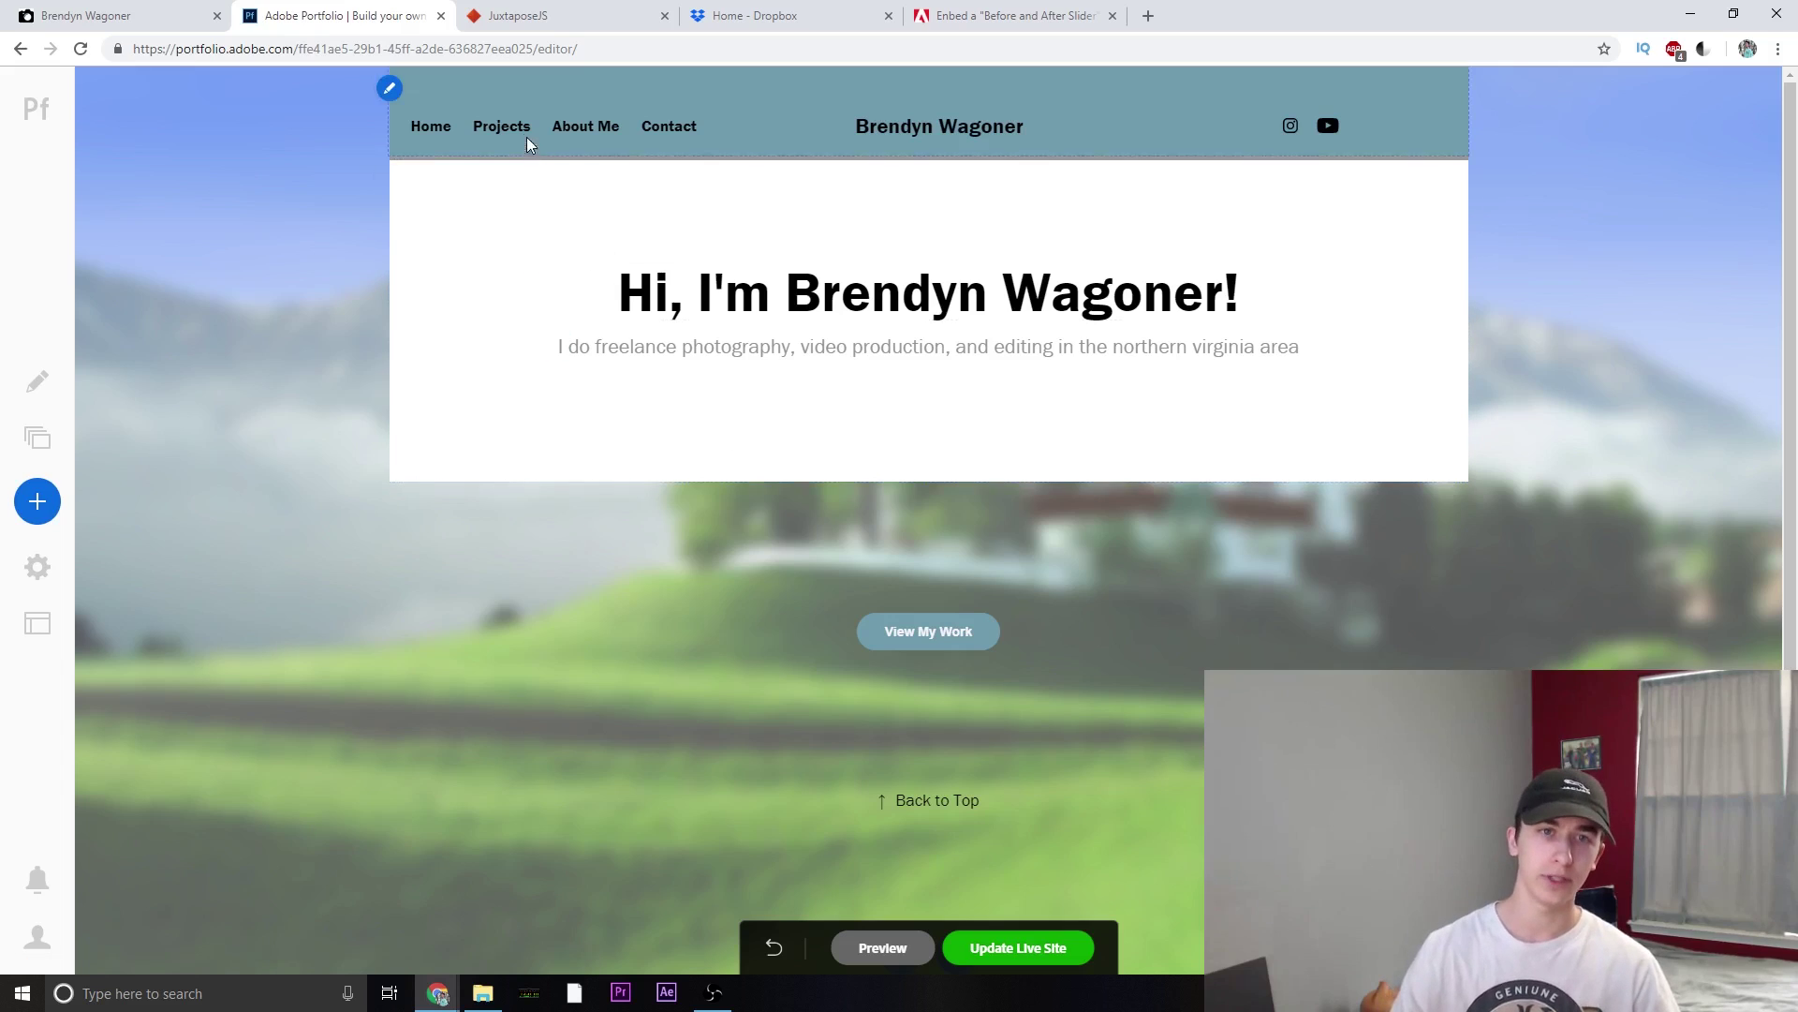
{"action": "left_click", "coordinate": [512, 126]}
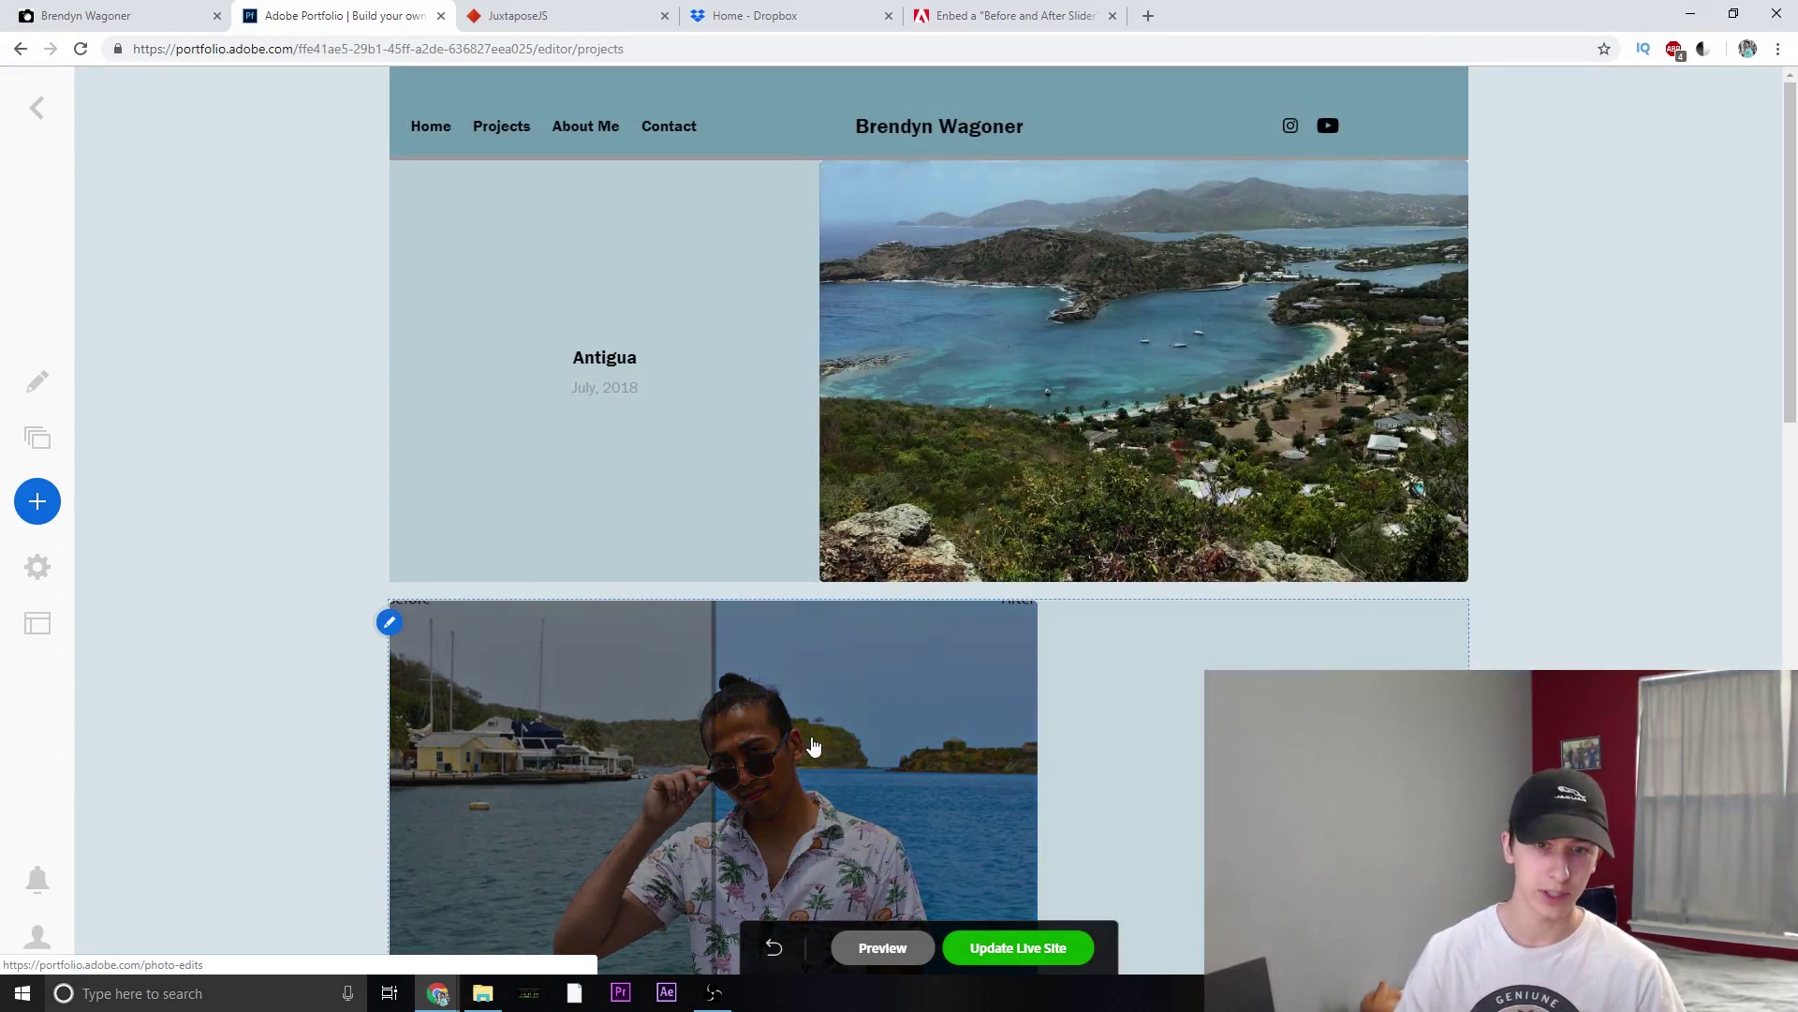
{"action": "left_click", "coordinate": [648, 349]}
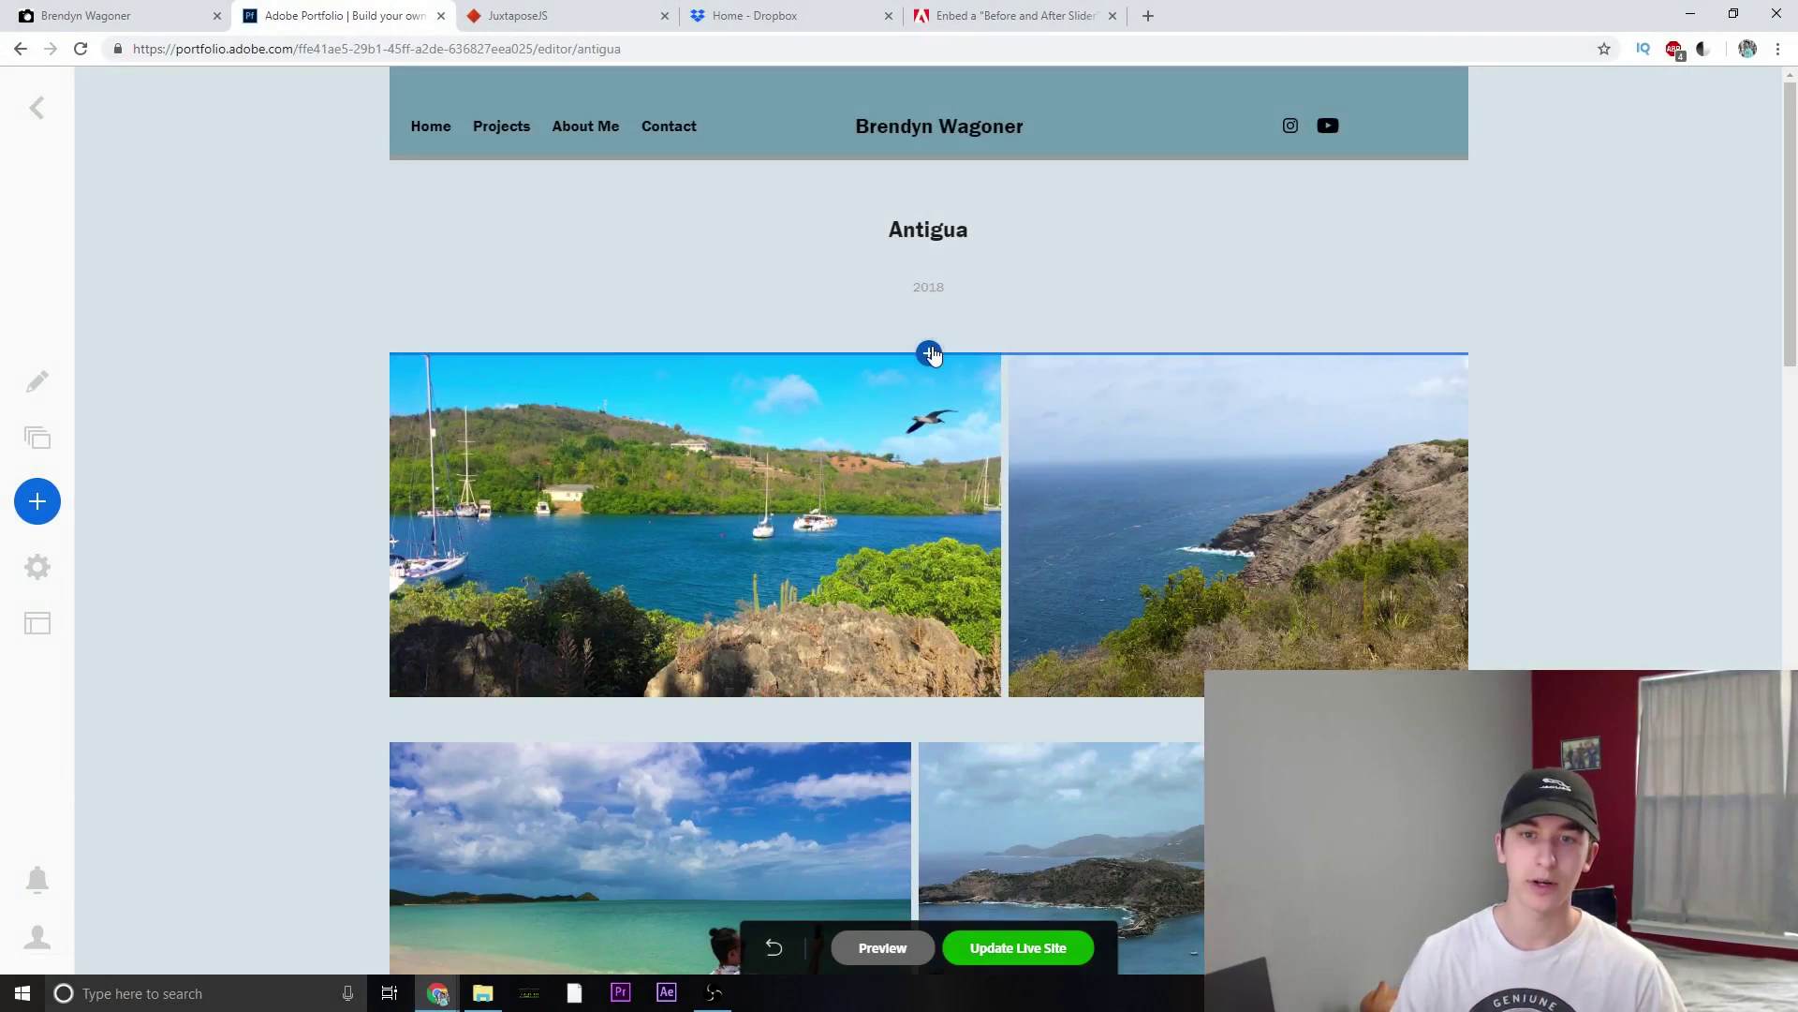
{"action": "left_click", "coordinate": [930, 354]}
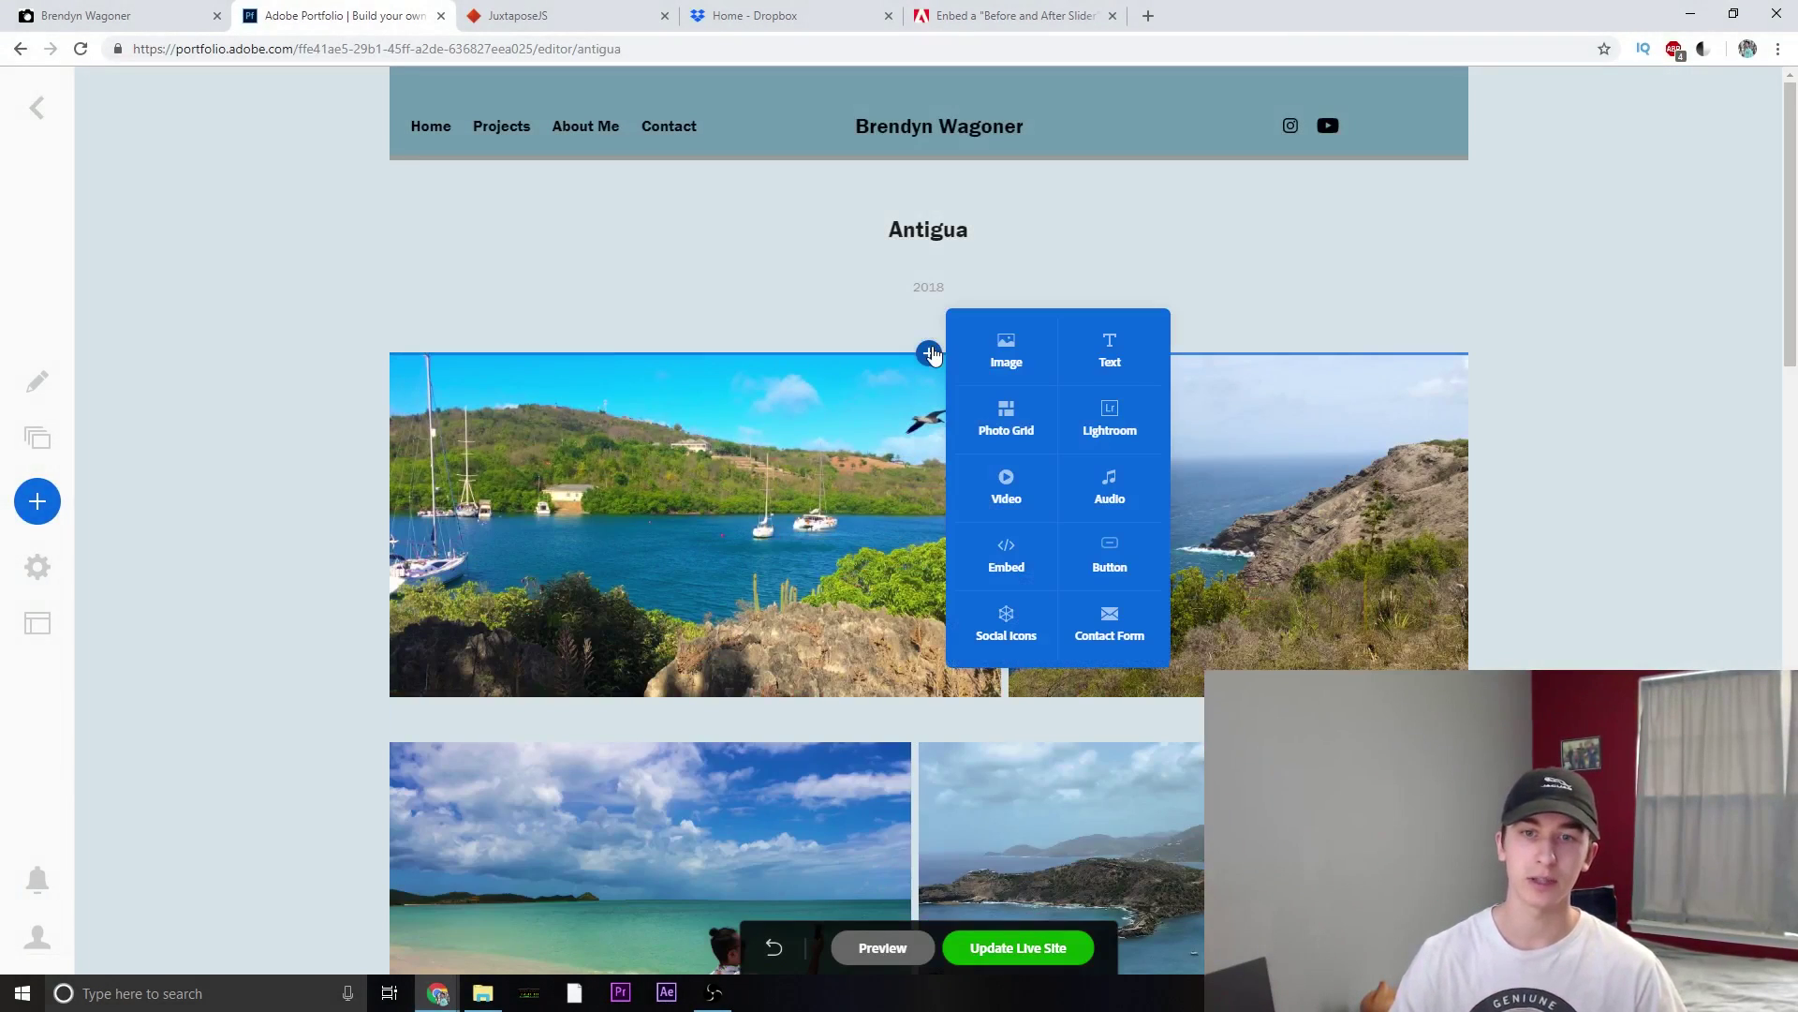
Step: Add an Embed block with the JuxtaposeJS iframe code, its height changed to 850
{"action": "left_click", "coordinate": [1029, 554]}
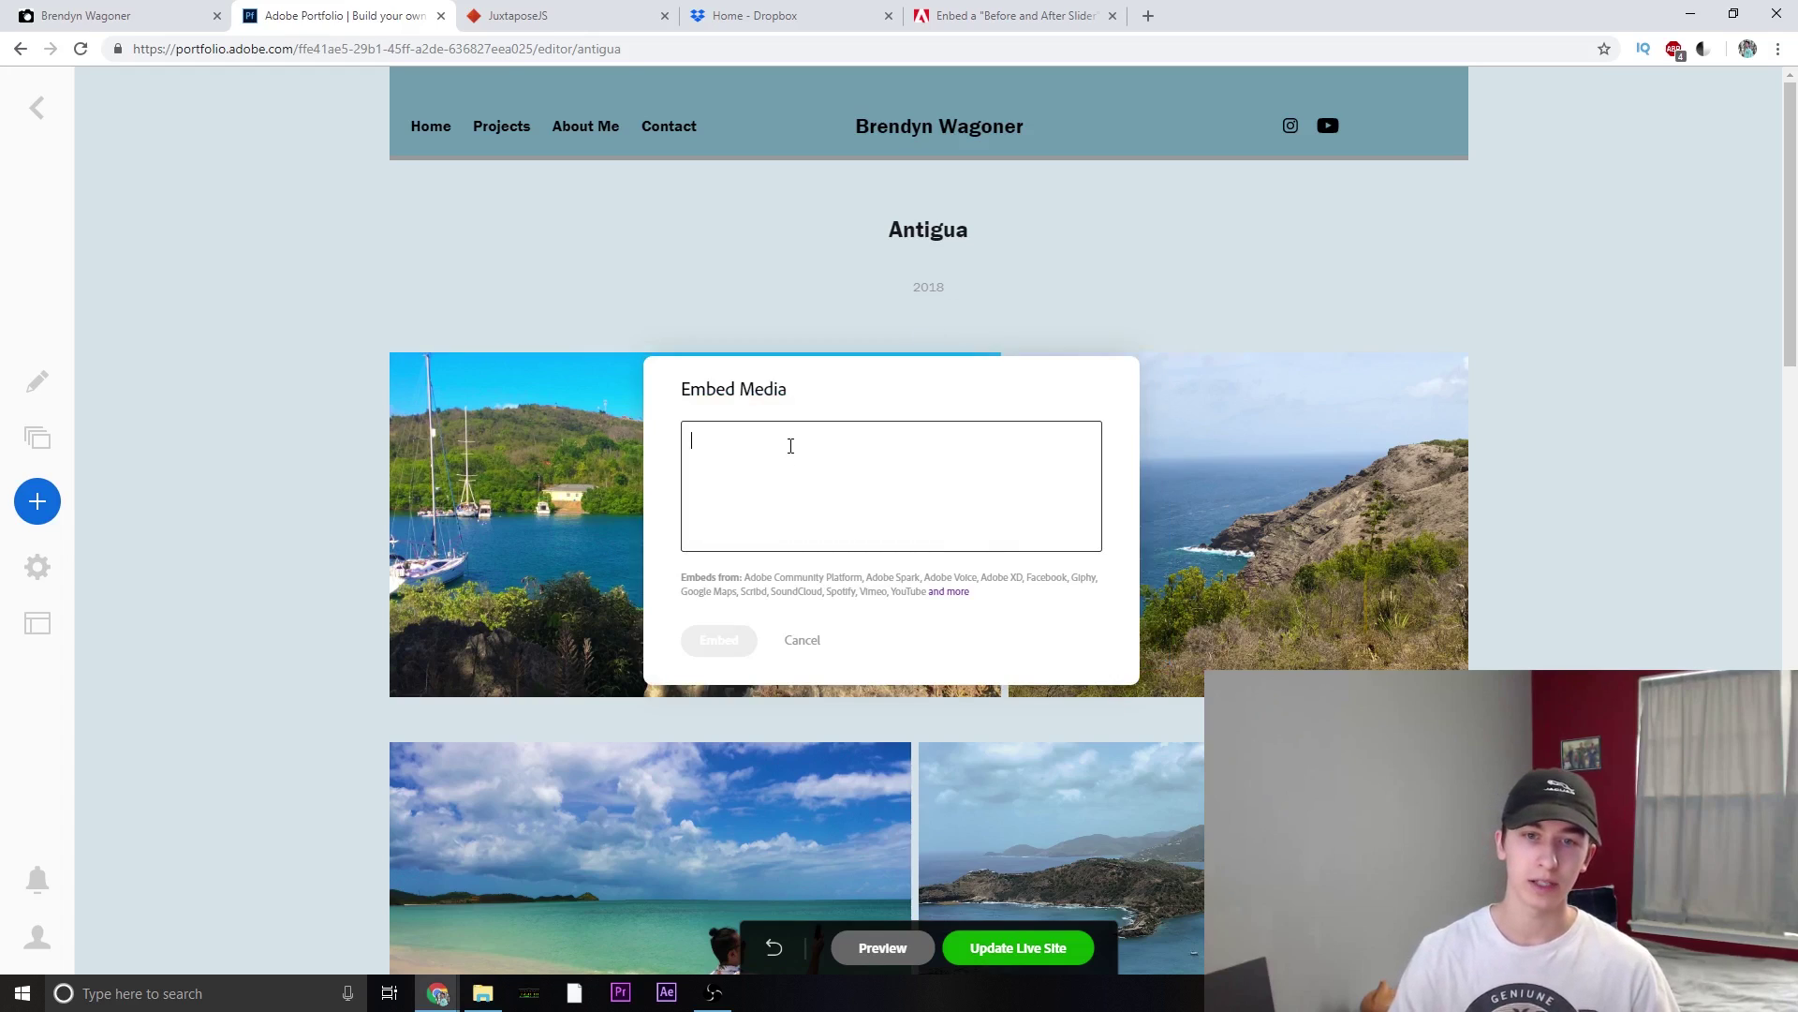
{"action": "type", "text": "<iframe frameborder=\"0\" class=\"juxtapose\" width=\"100%\" height=\"4000\" src=\"https://cdn.knightlab.com/libs/juxtapose/latest/embed/index.html?uid=b1a64898-ff19-11e8-9dba-0edaf8f81e27\"></iframe>"}
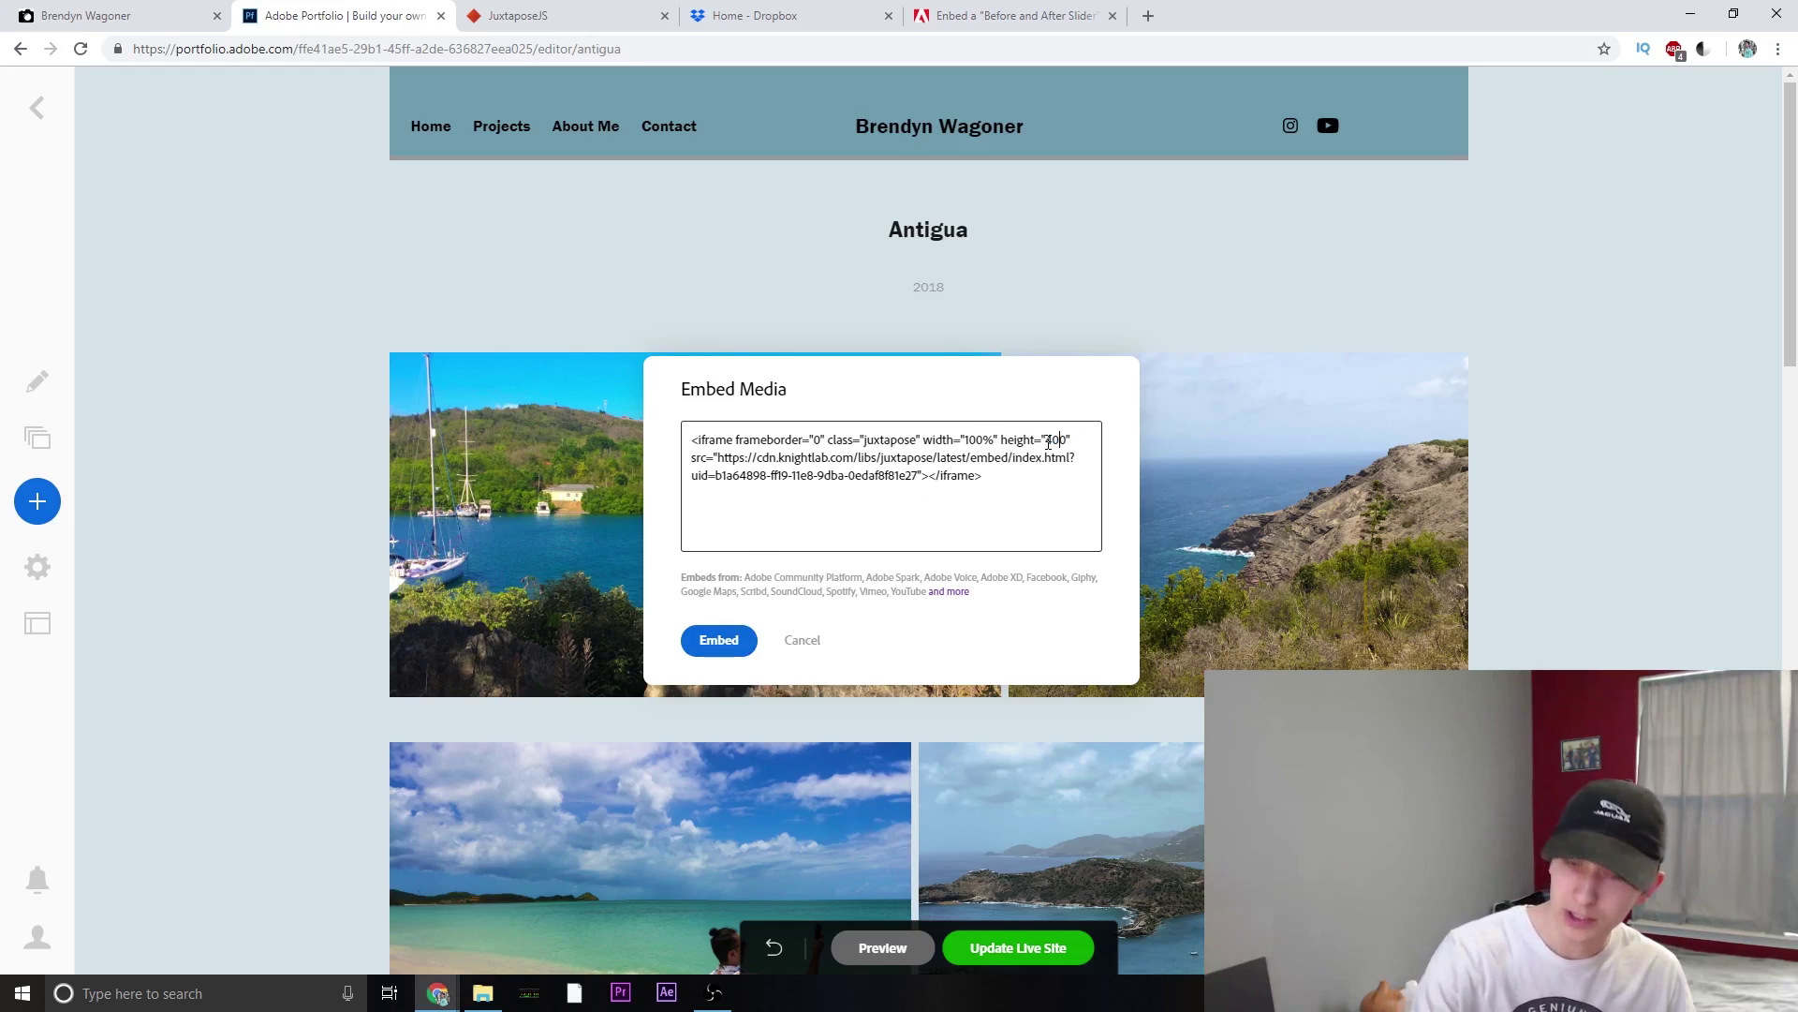
{"action": "key", "text": "BackSpace"}
{"action": "key", "text": "BackSpace"}
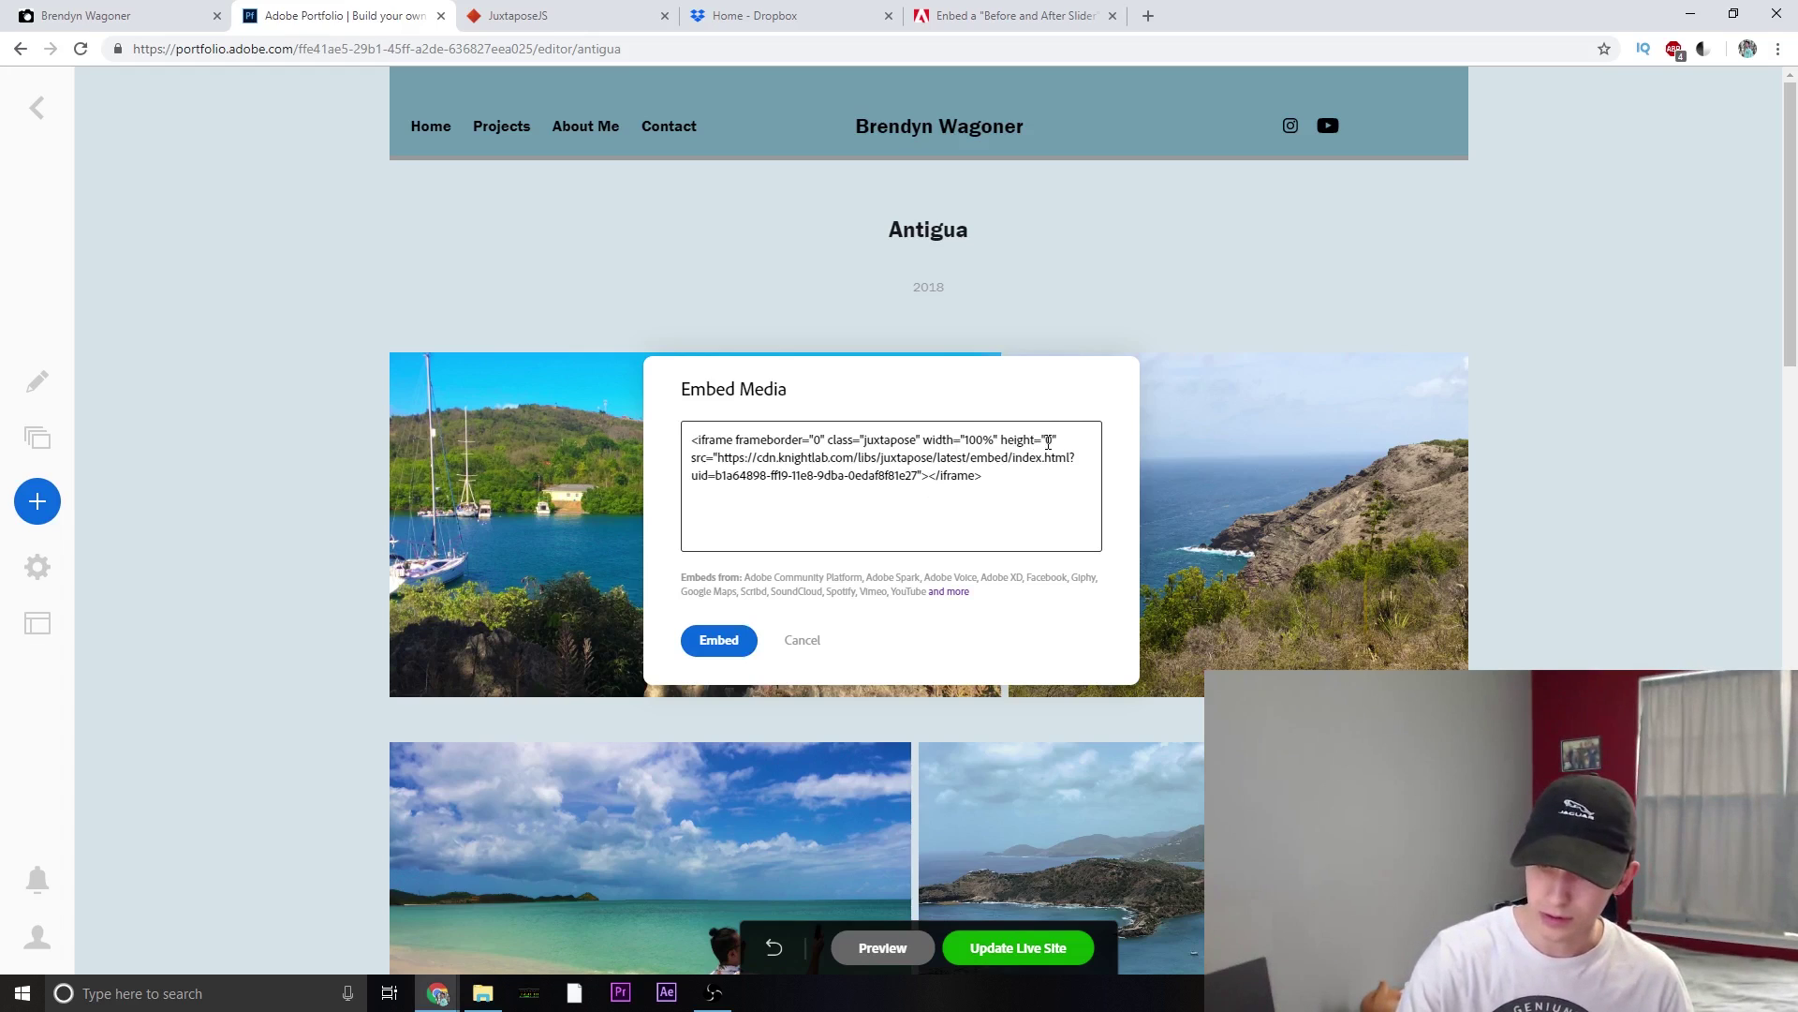
{"action": "left_click", "coordinate": [744, 641]}
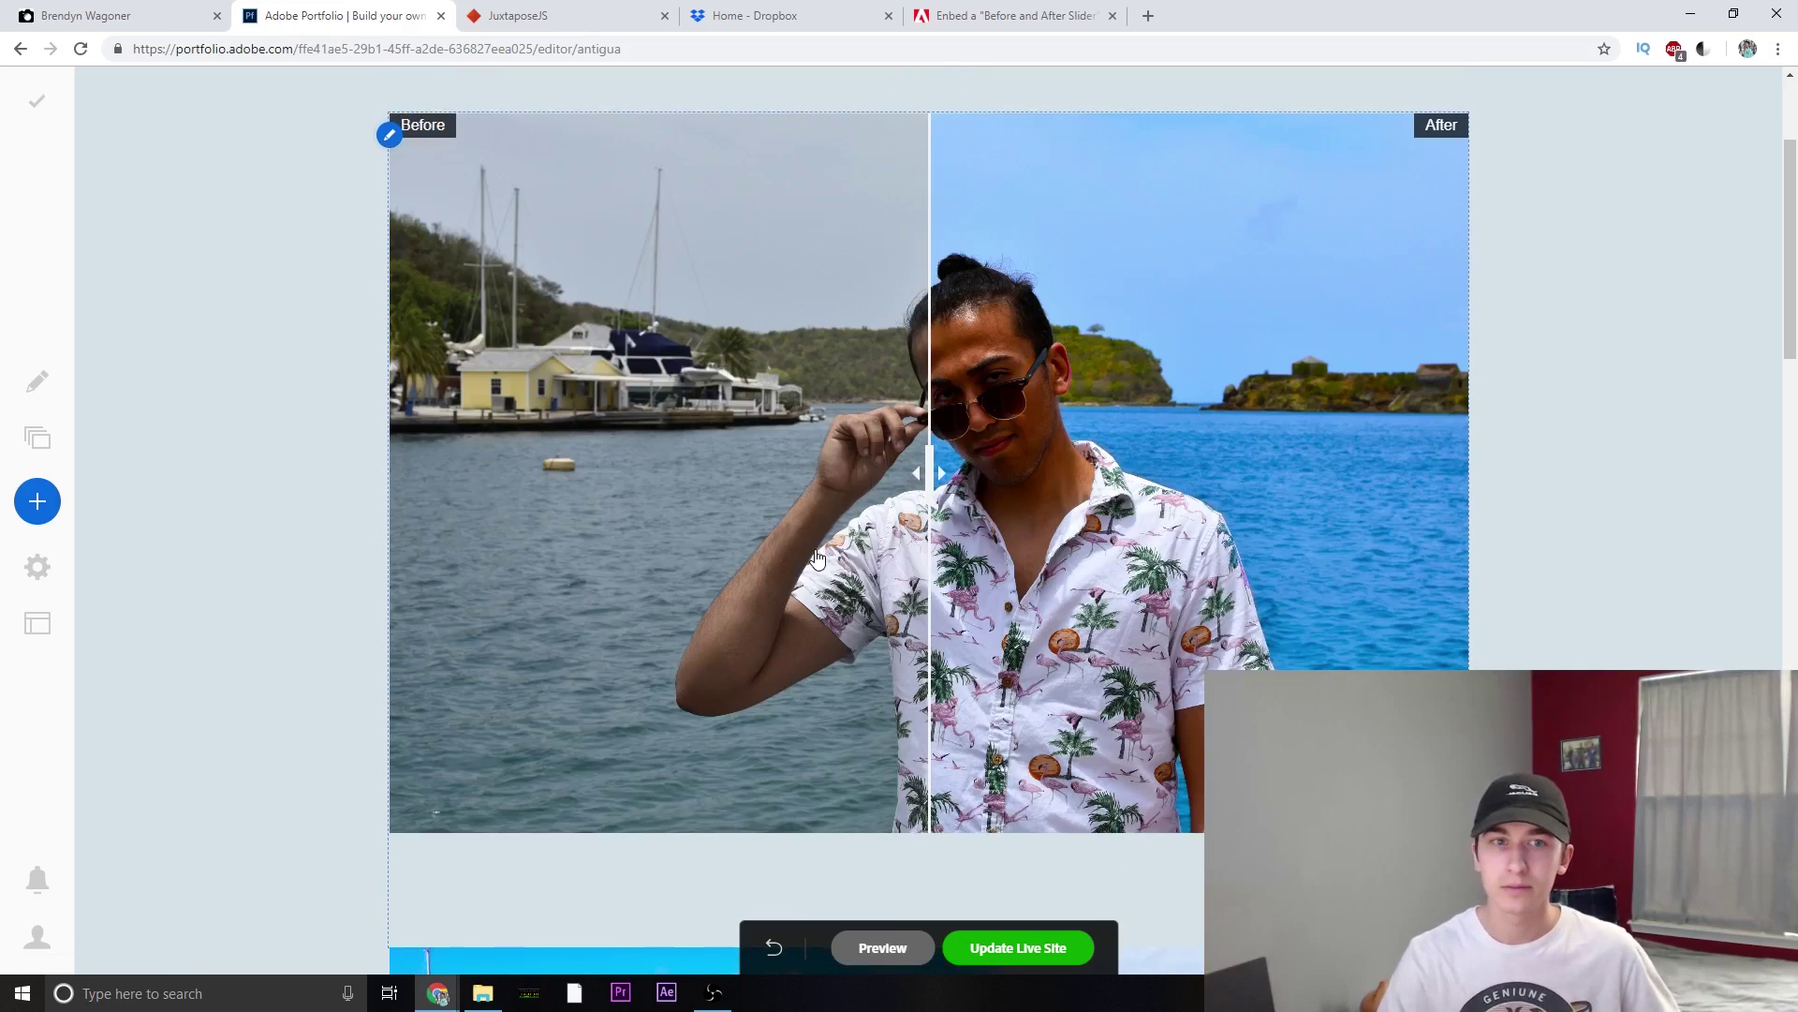
Step: Test the embedded slider's divider on the Antigua page, then update the live site
{"action": "scroll", "coordinate": [913, 460], "scroll_direction": "up", "scroll_amount": 3}
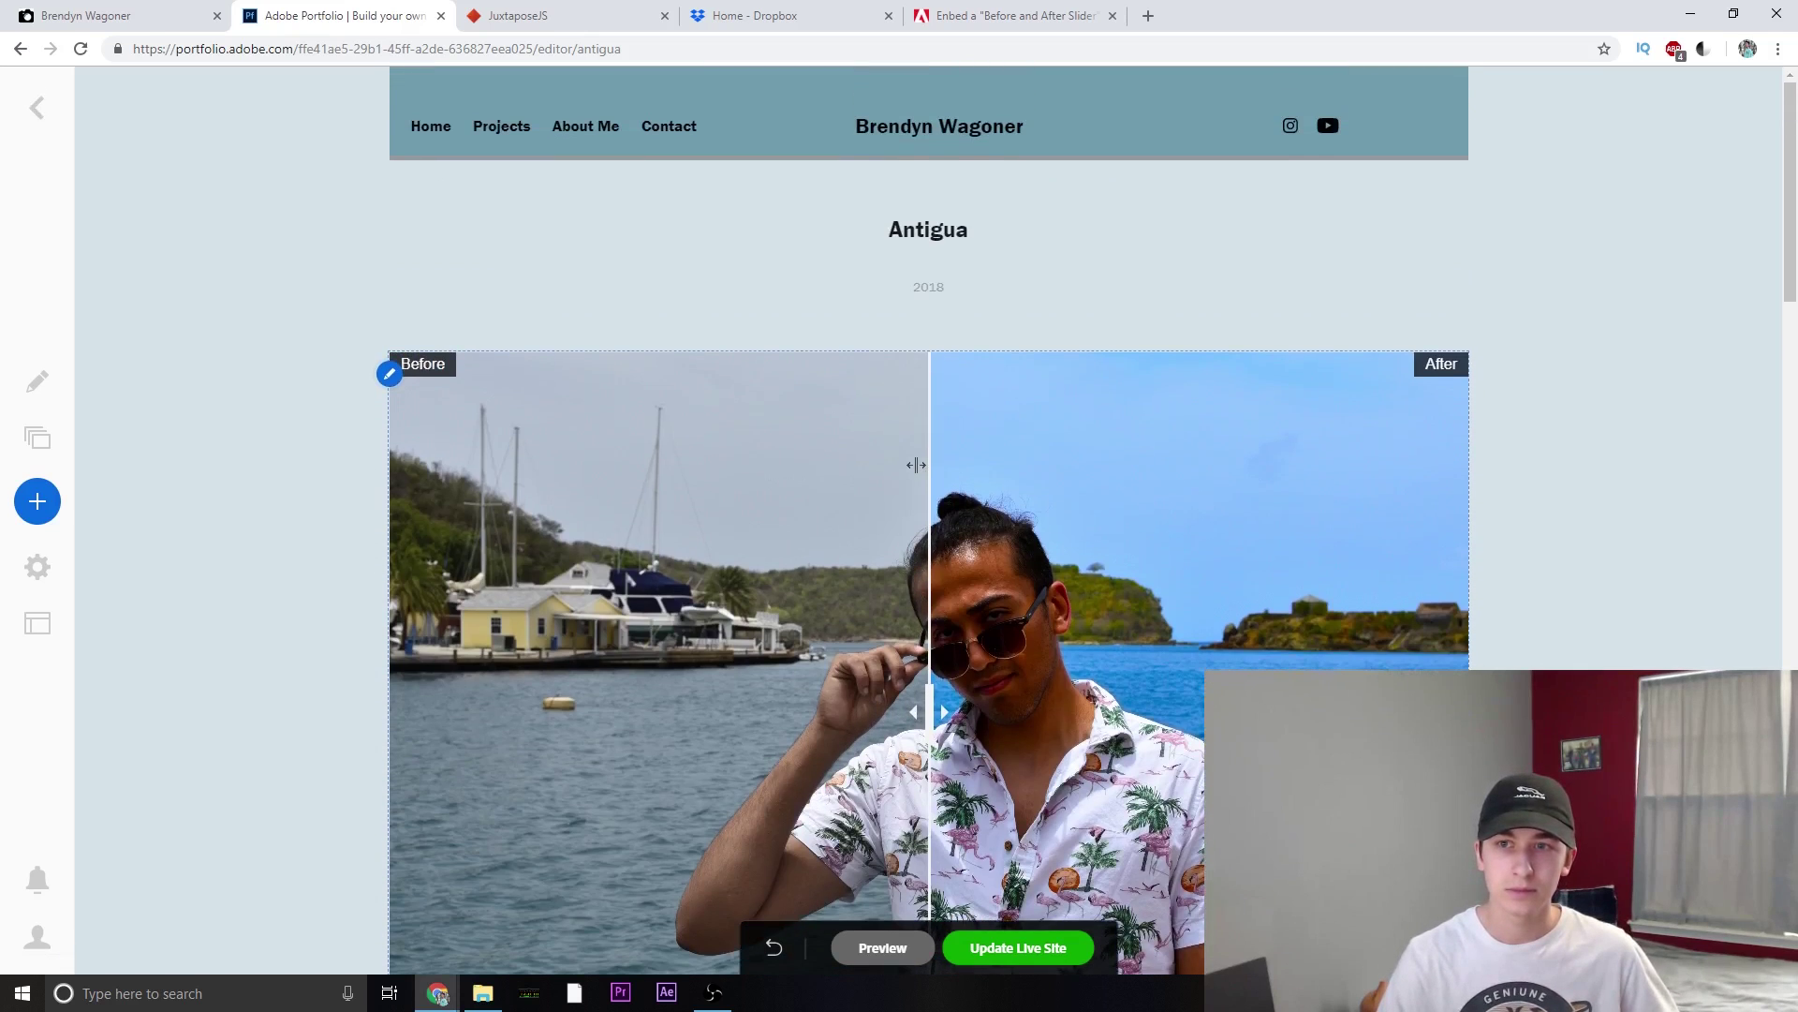
{"action": "scroll", "coordinate": [916, 465], "scroll_direction": "down", "scroll_amount": 2}
{"action": "scroll", "coordinate": [916, 464], "scroll_direction": "down", "scroll_amount": 1}
{"action": "scroll", "coordinate": [840, 374], "scroll_direction": "down", "scroll_amount": 6}
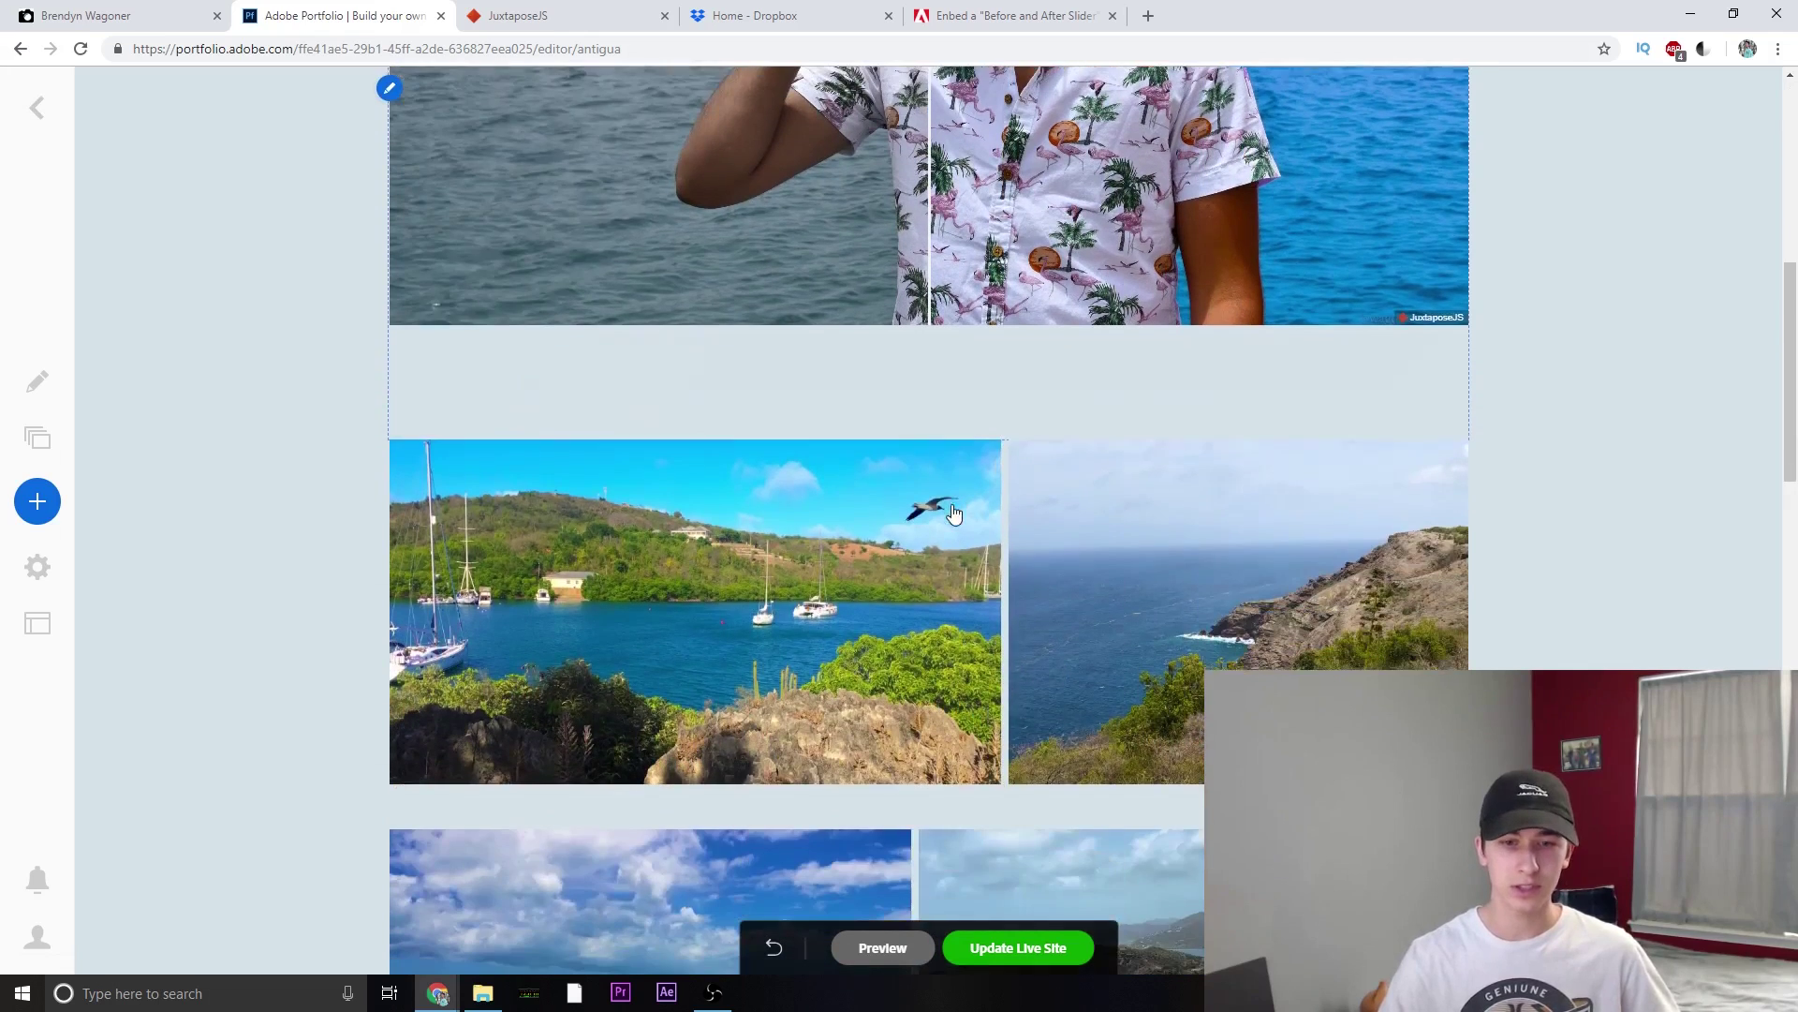
{"action": "scroll", "coordinate": [1042, 414], "scroll_direction": "up", "scroll_amount": 6}
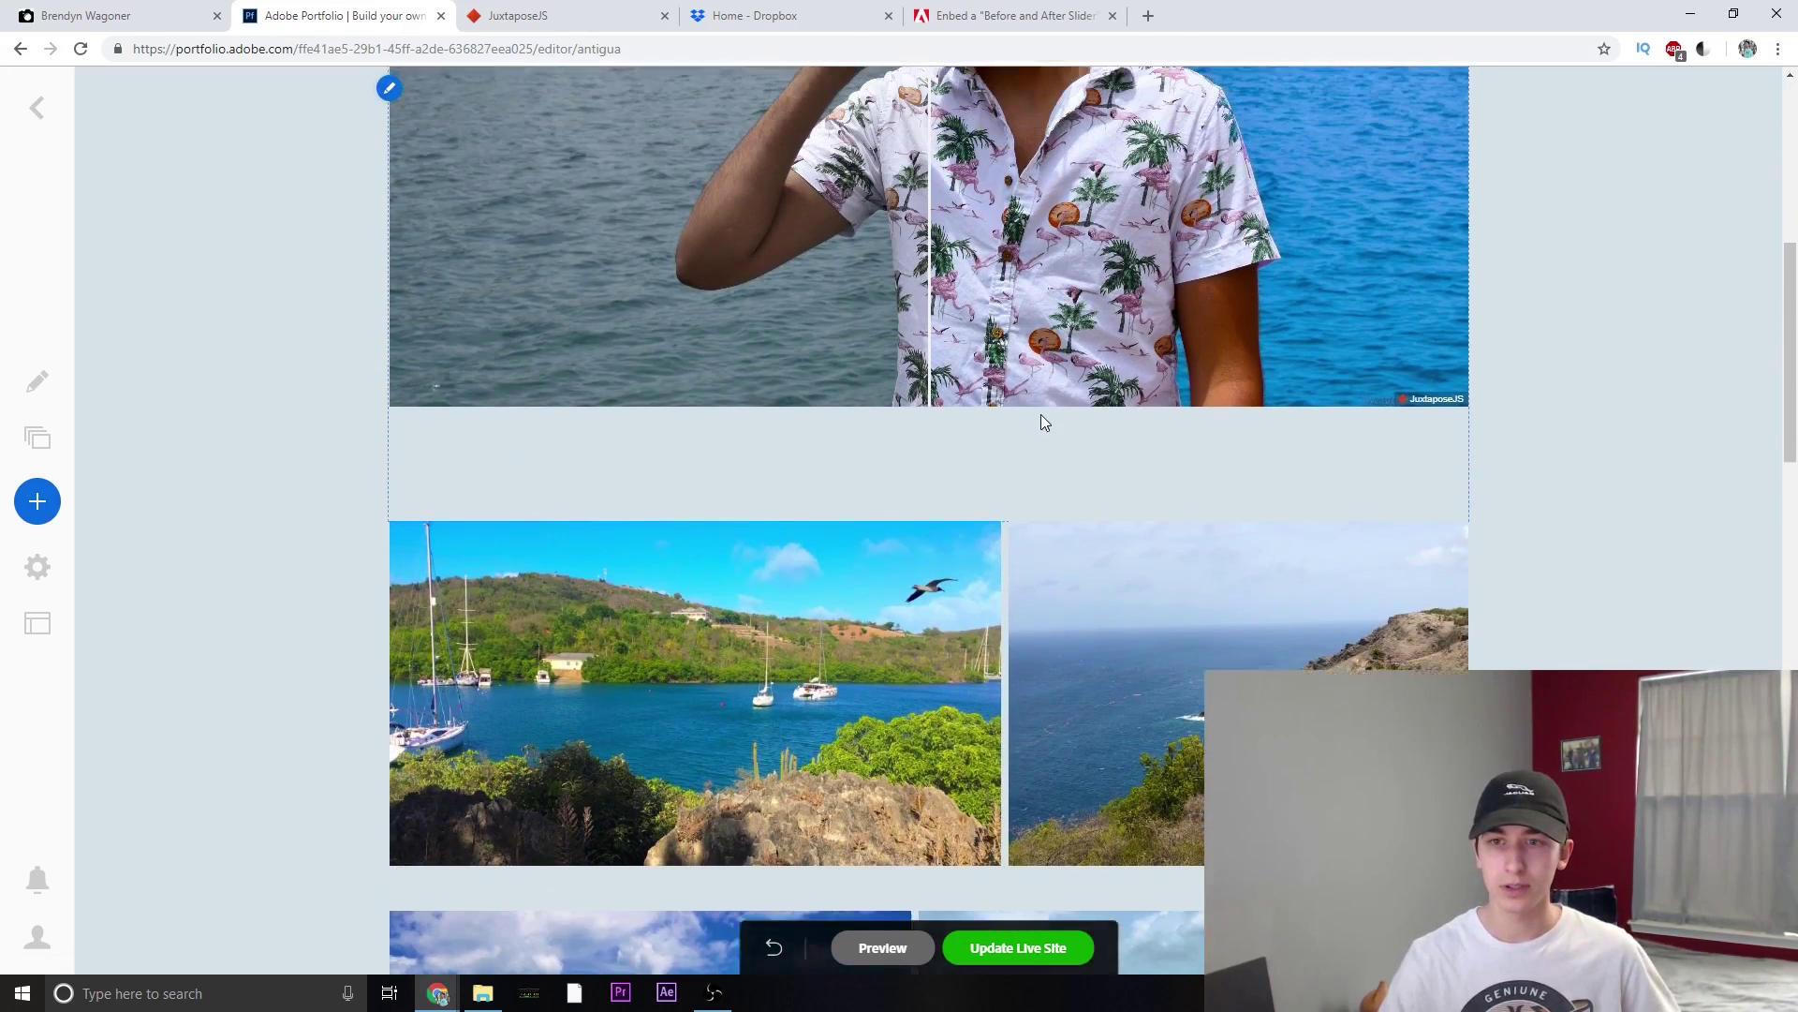
{"action": "mouse_move", "coordinate": [929, 514]}
{"action": "left_mouse_down"}
{"action": "mouse_move", "coordinate": [824, 514]}
{"action": "mouse_move", "coordinate": [955, 514]}
{"action": "left_mouse_up"}
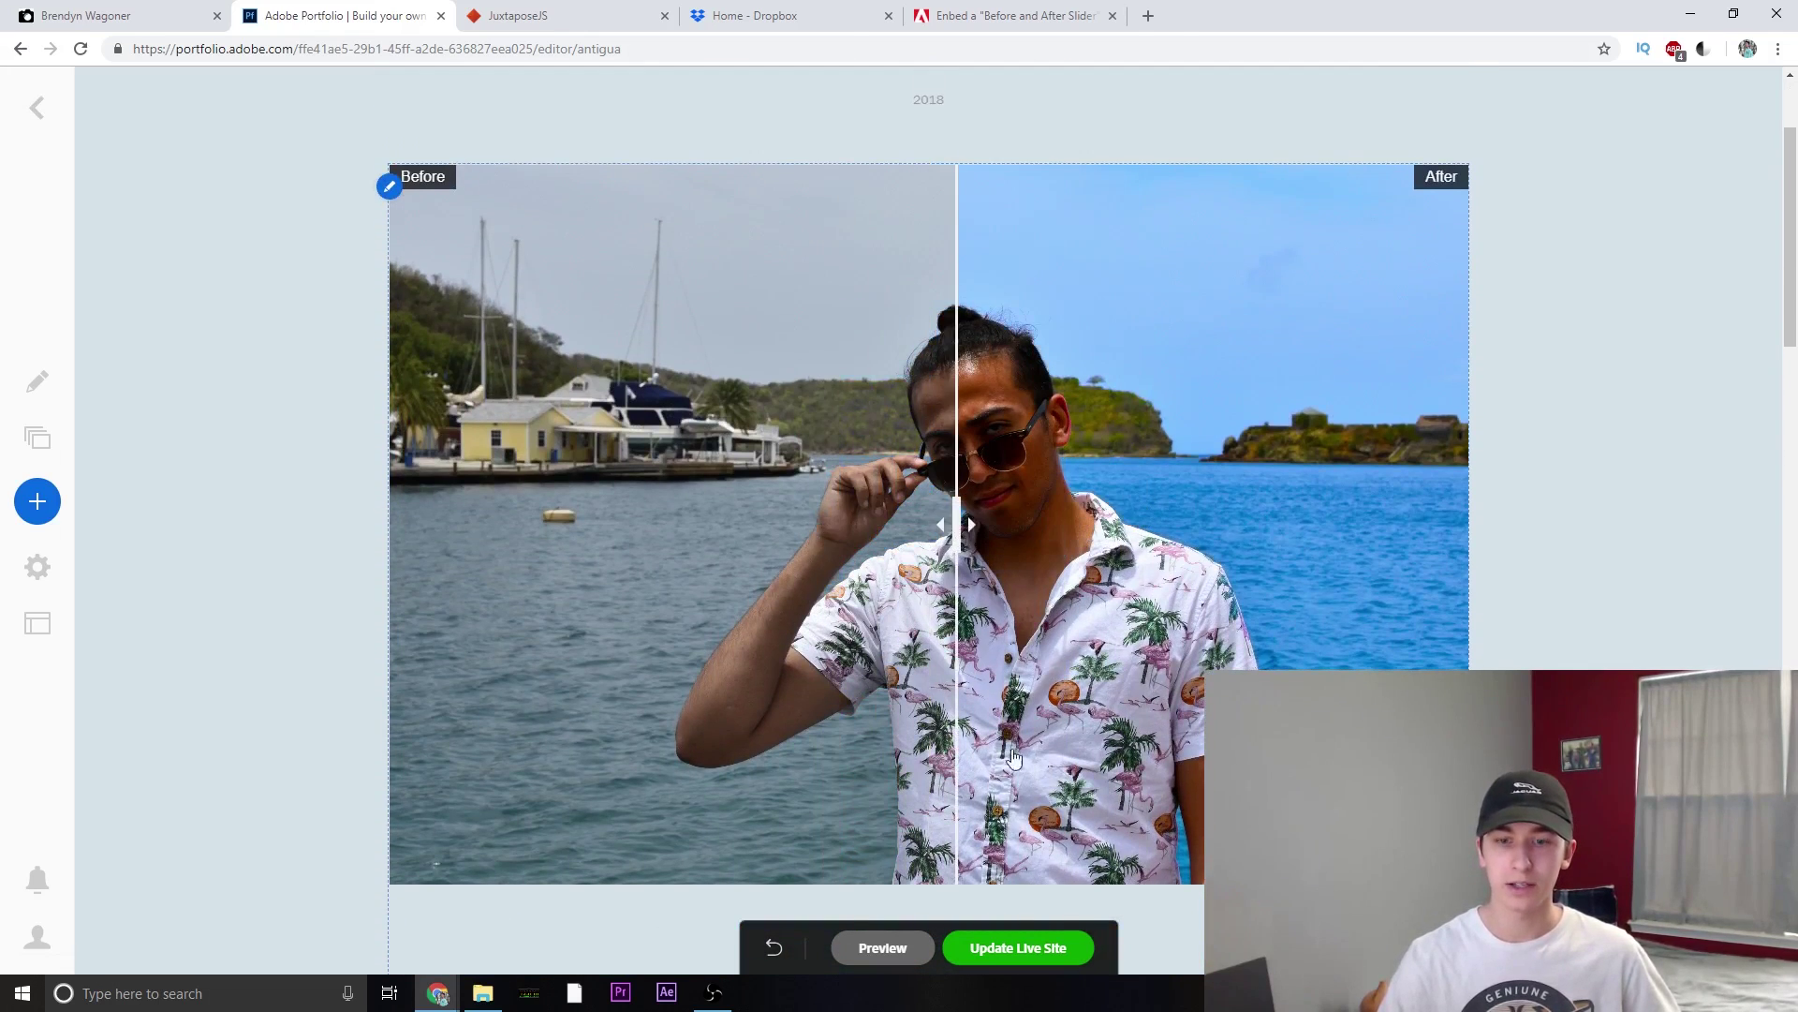
{"action": "left_click", "coordinate": [1009, 948]}
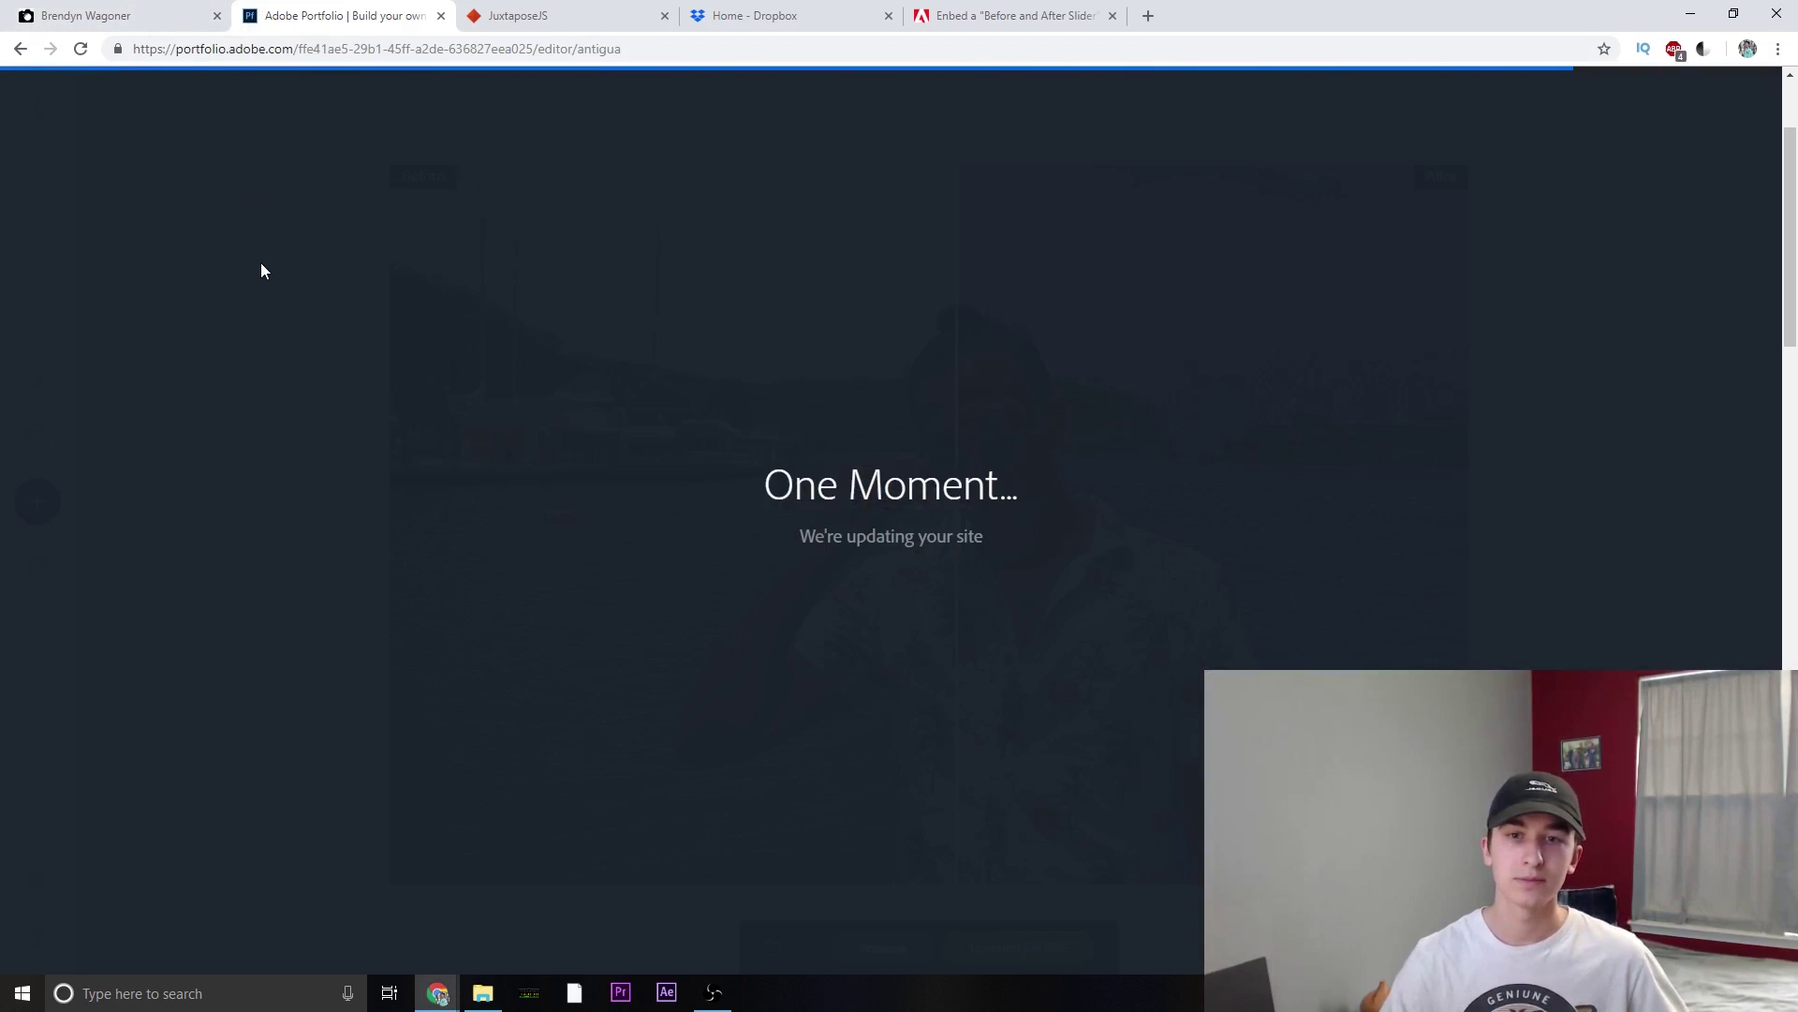
Step: Reload the live site, open Projects > Antigua, and drag the Before/After divider
{"action": "left_click", "coordinate": [967, 600]}
{"action": "left_click", "coordinate": [30, 9]}
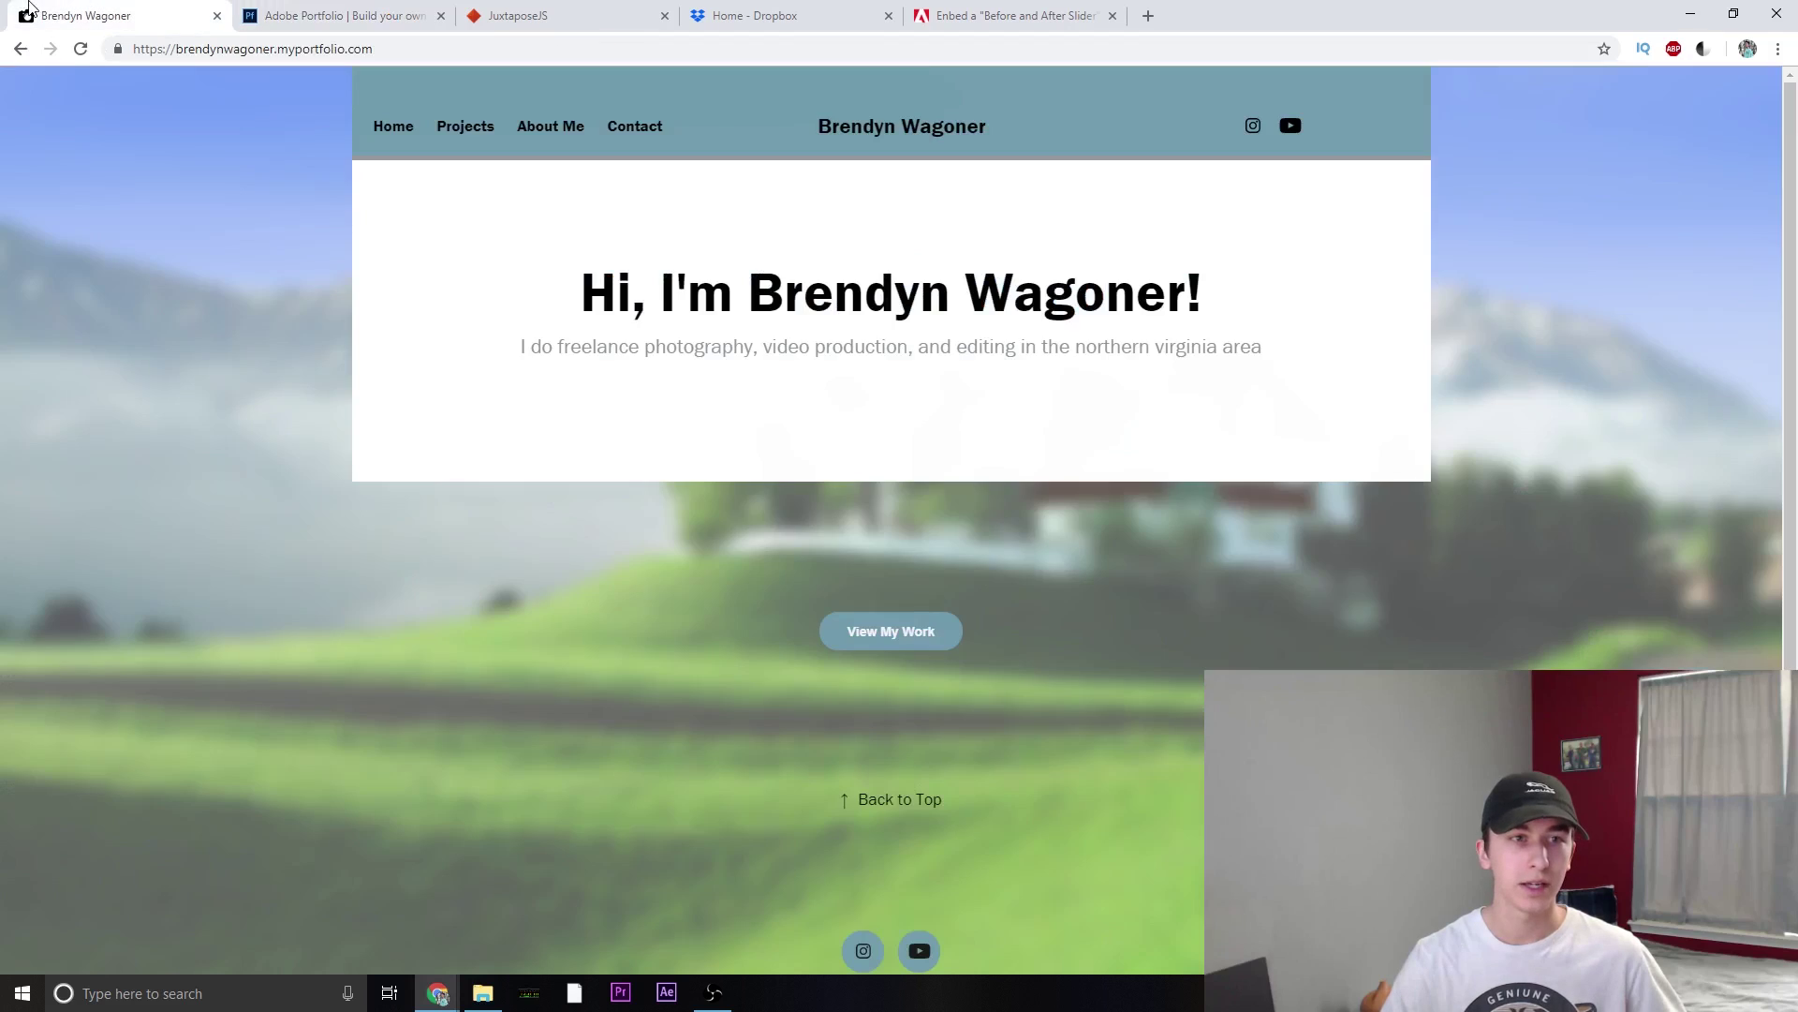
{"action": "left_click", "coordinate": [80, 58]}
{"action": "left_click", "coordinate": [468, 138]}
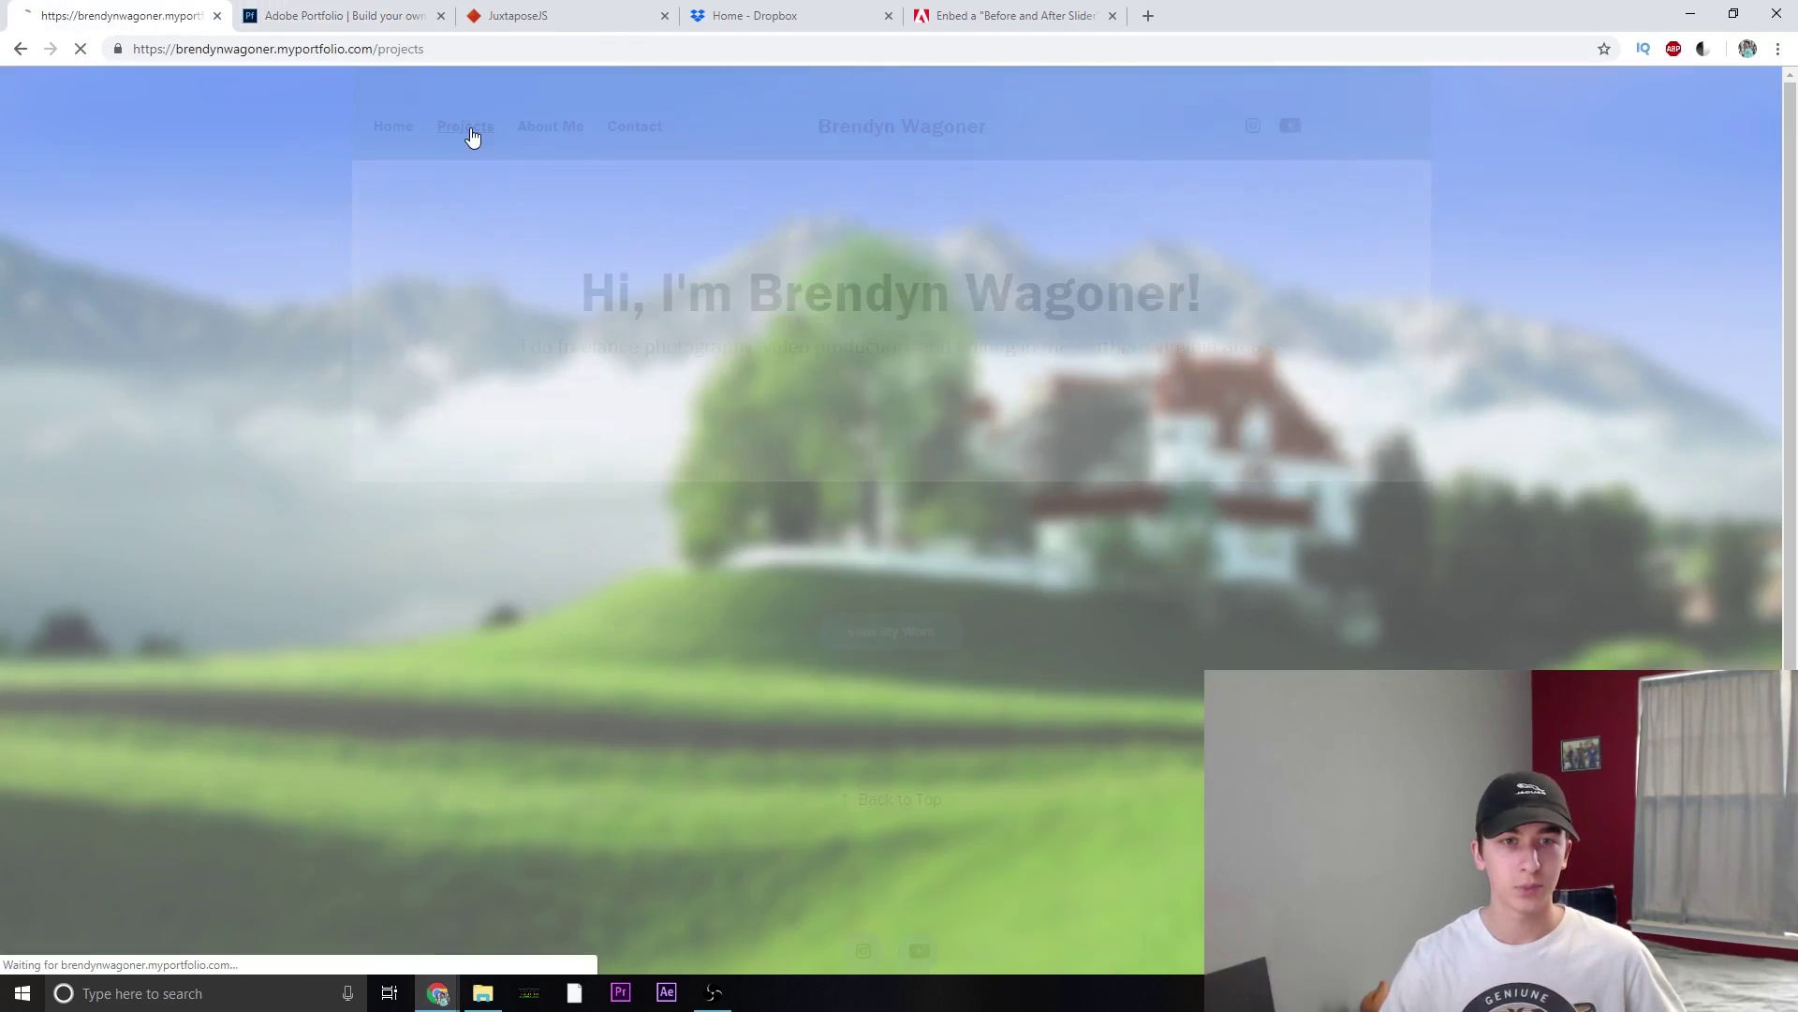
{"action": "left_click", "coordinate": [615, 333]}
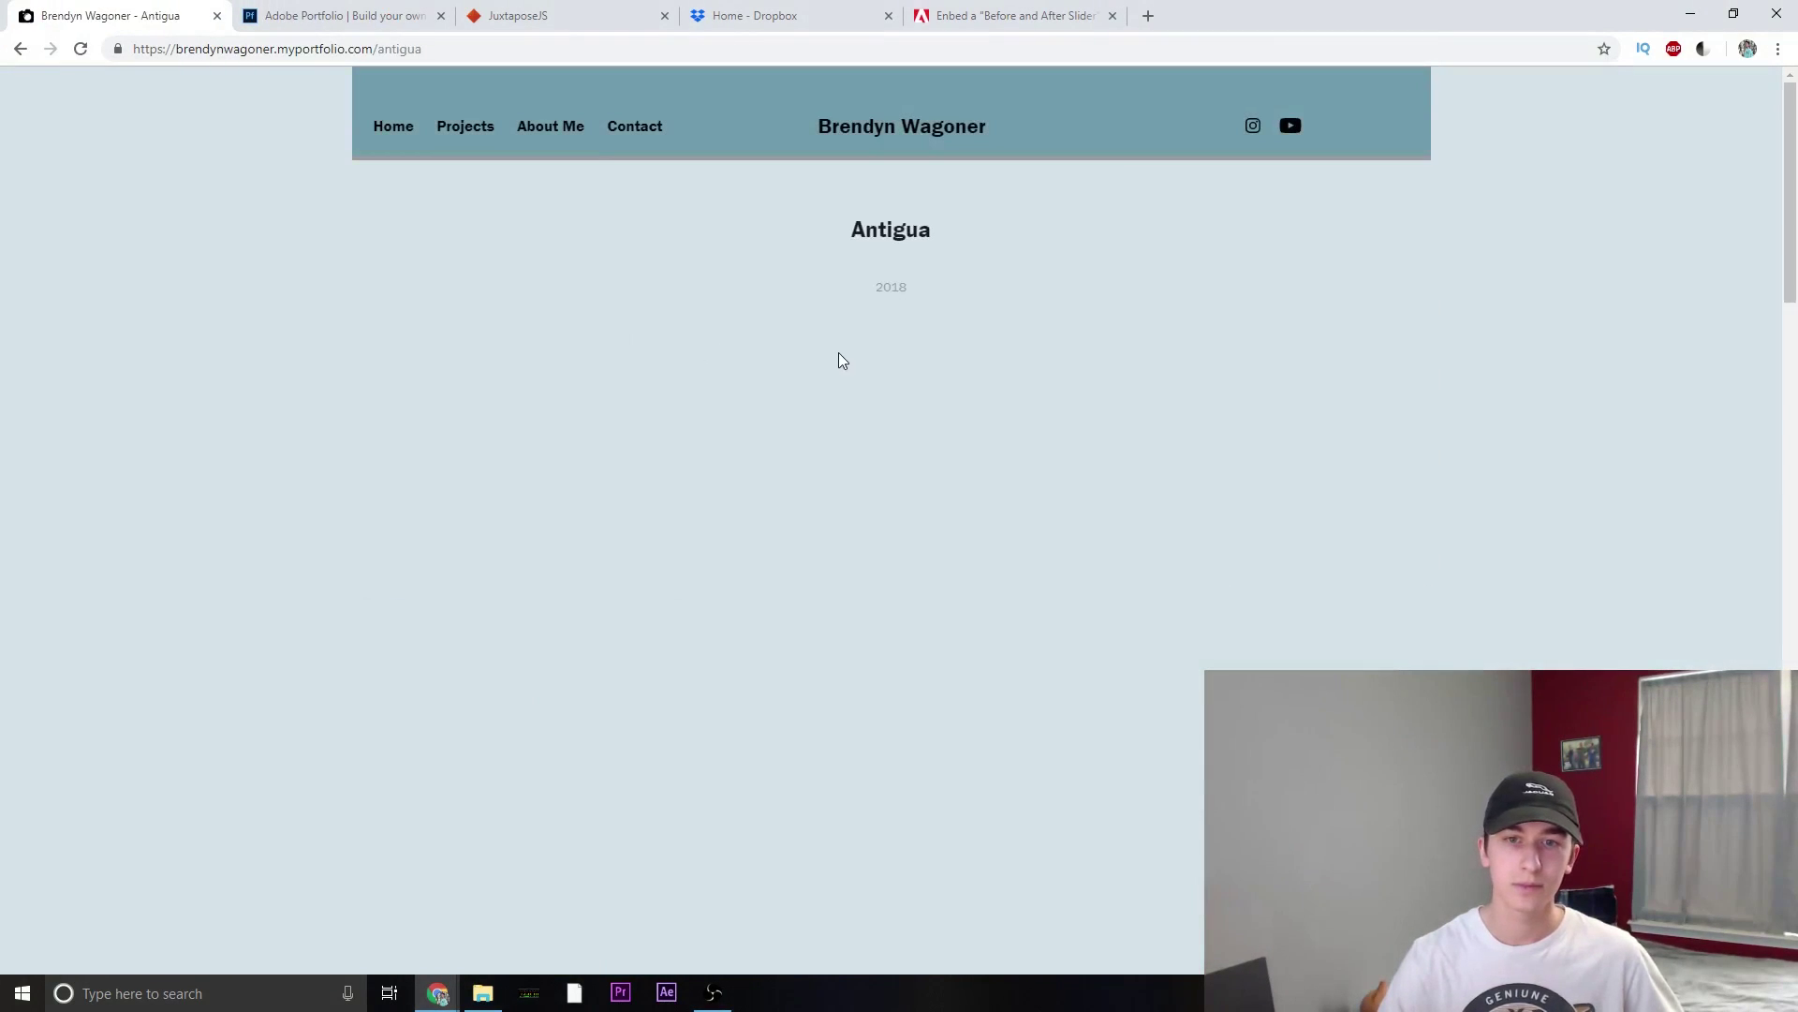
{"action": "scroll", "coordinate": [843, 285], "scroll_direction": "down", "scroll_amount": 2}
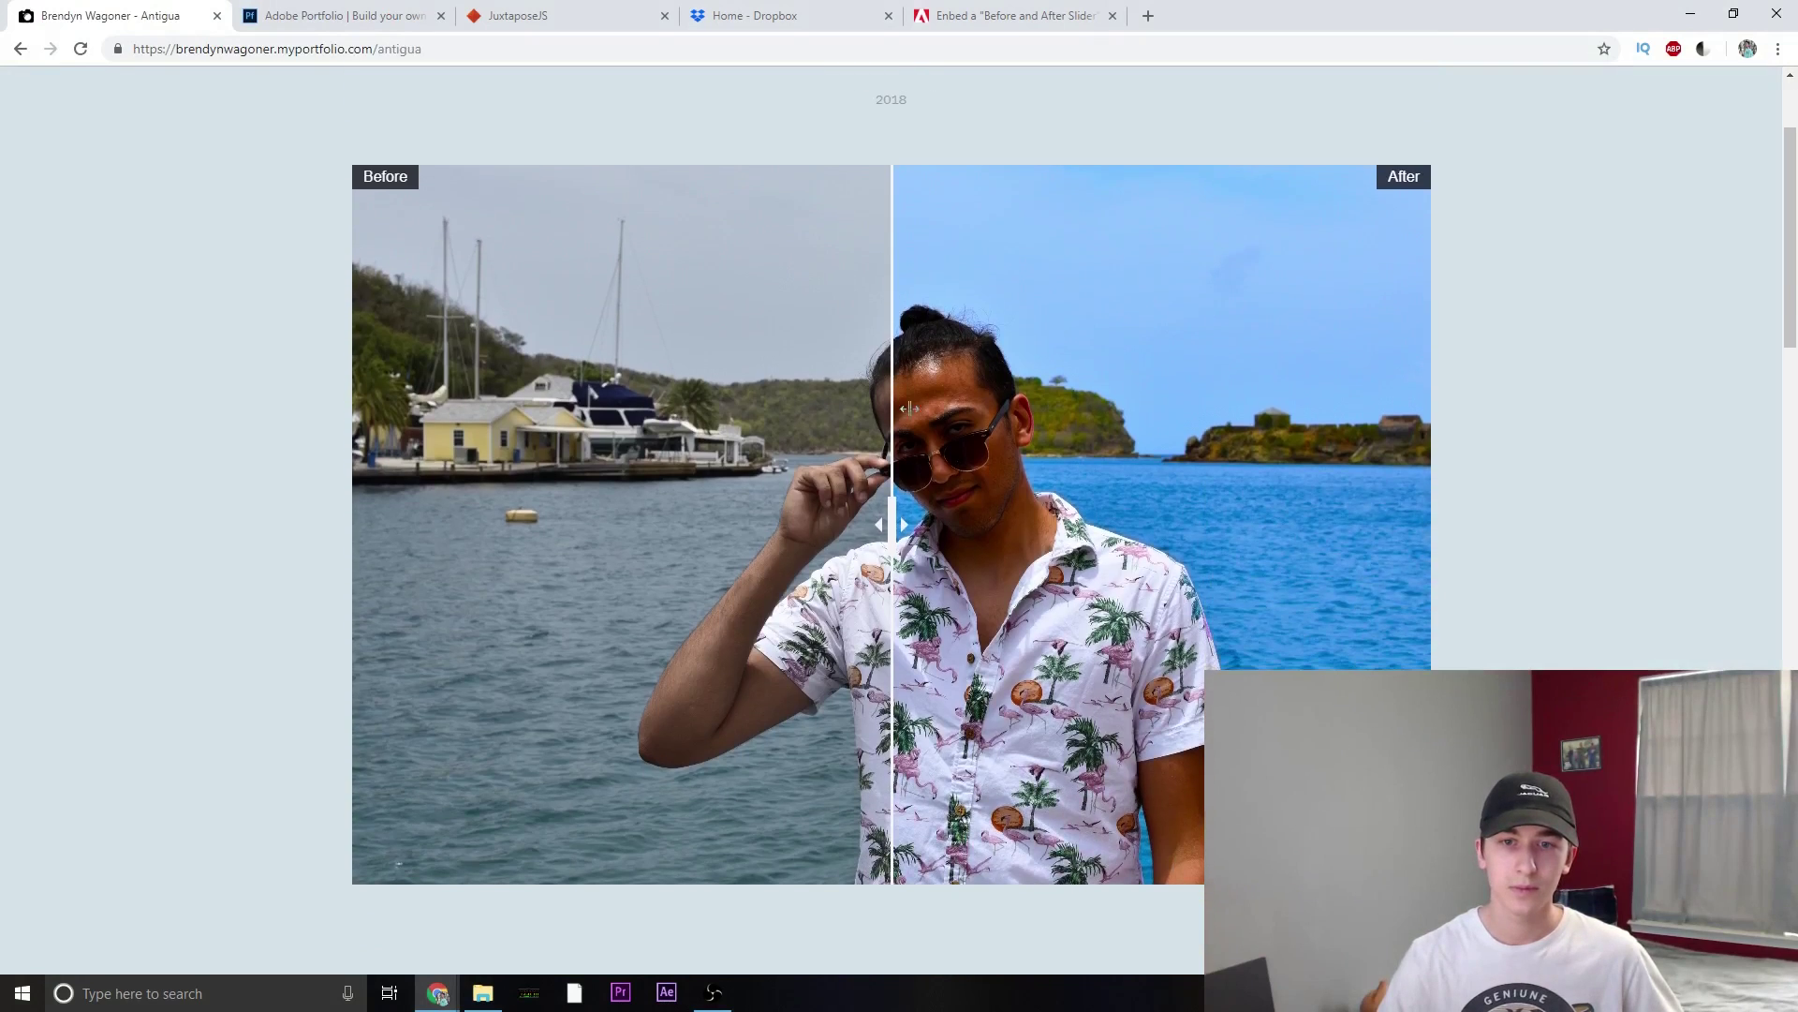
{"action": "left_click_drag", "start_coordinate": [891, 510], "coordinate": [987, 637]}
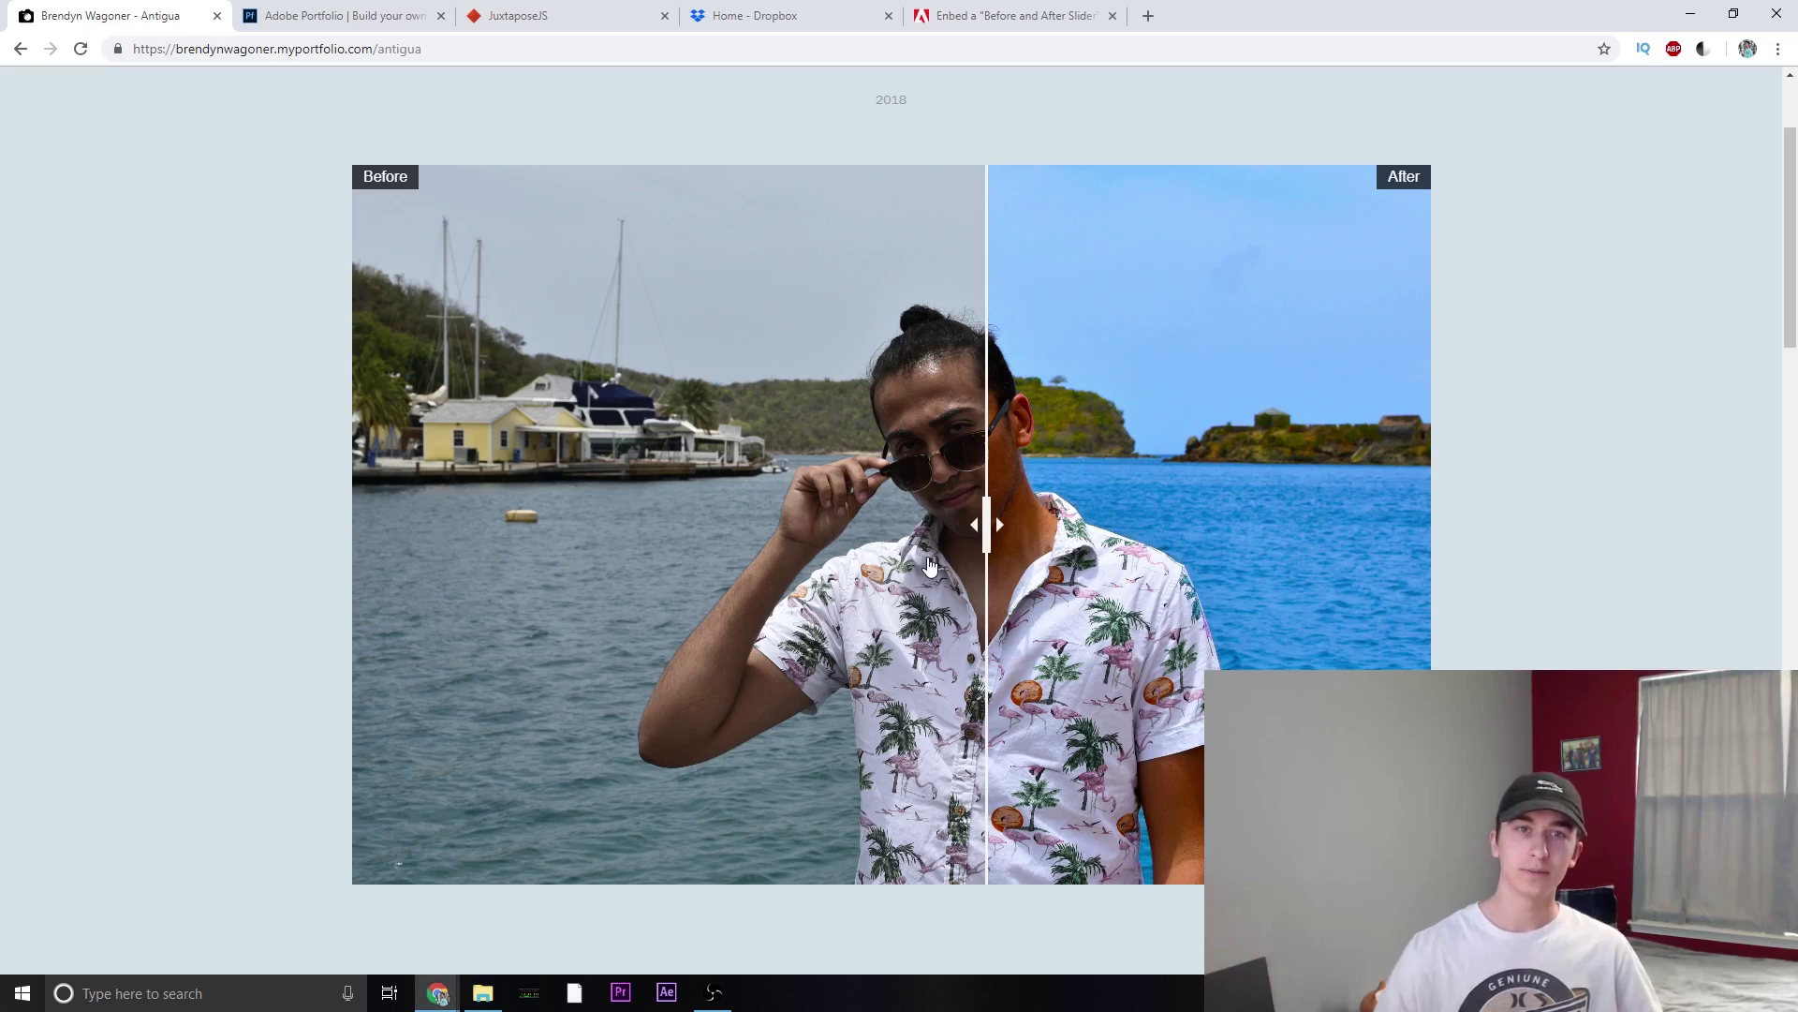